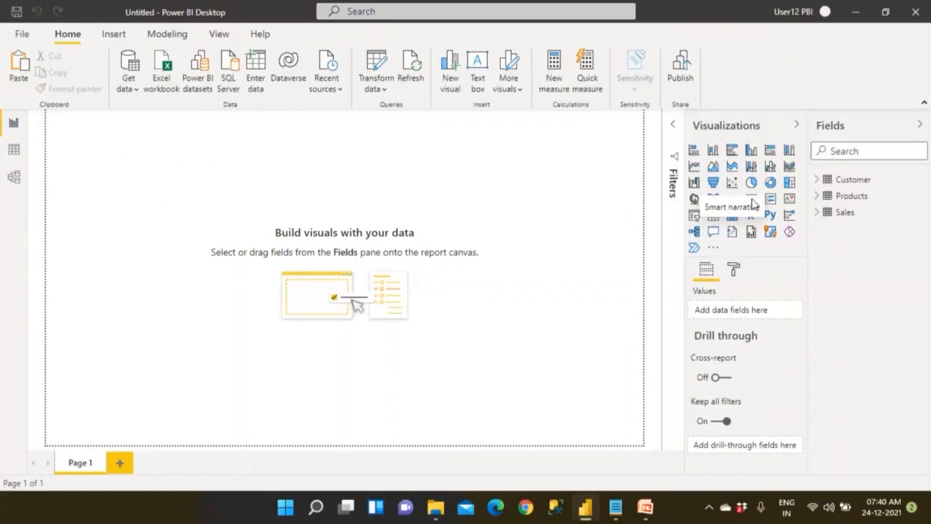
Add a card visual to the page showing Profit from the Sales table
left_click(752, 198)
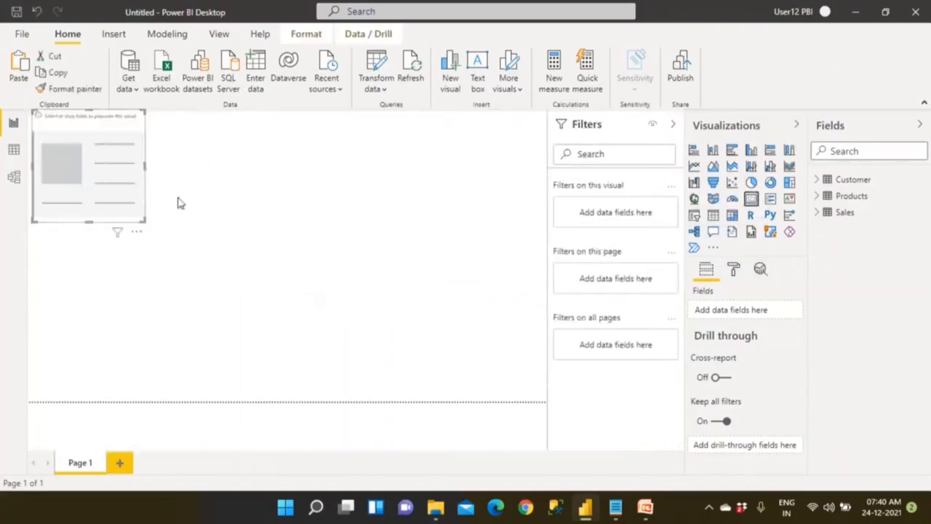
left_click(819, 214)
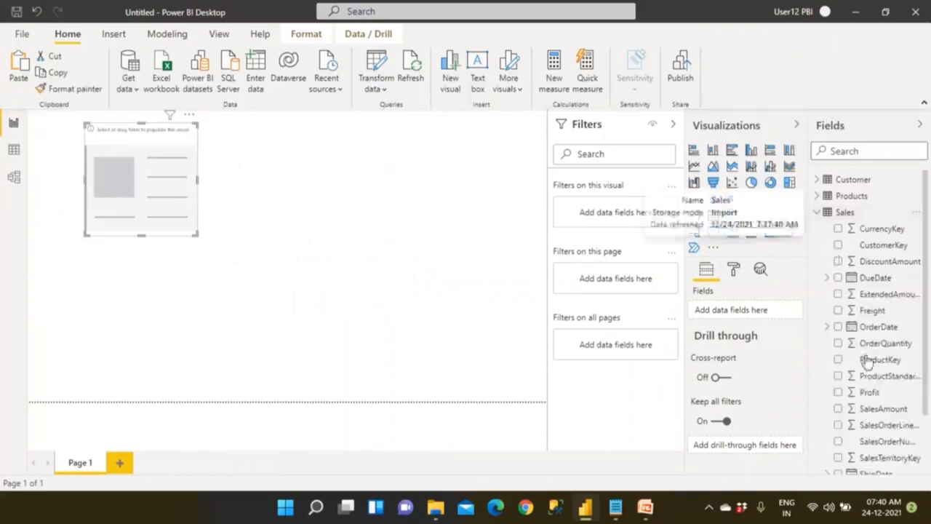
left_click(866, 394)
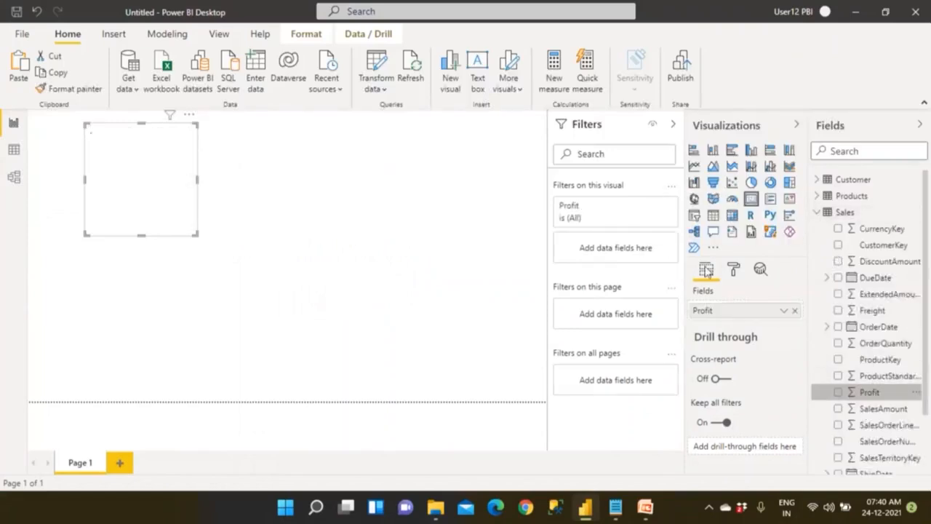
Turn on the shadow and the border for the Profit card
left_click(734, 269)
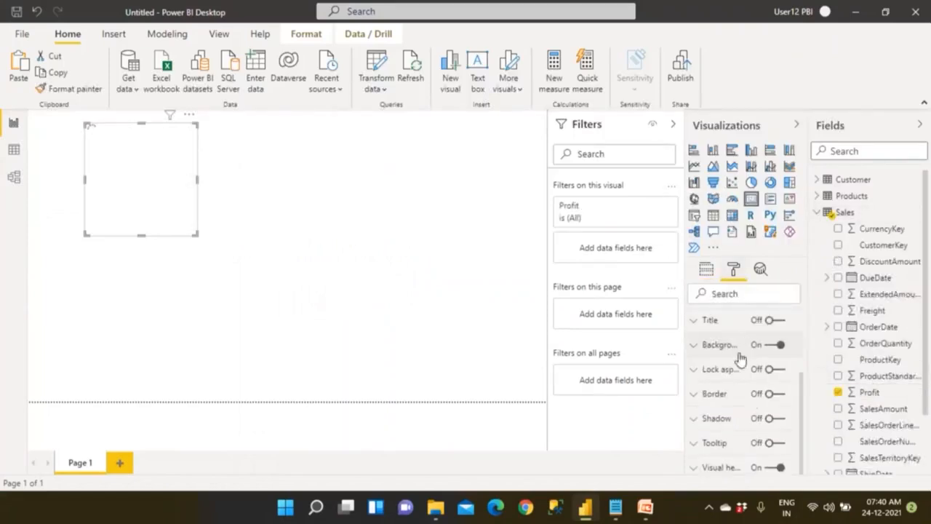
left_click(774, 419)
left_click(777, 443)
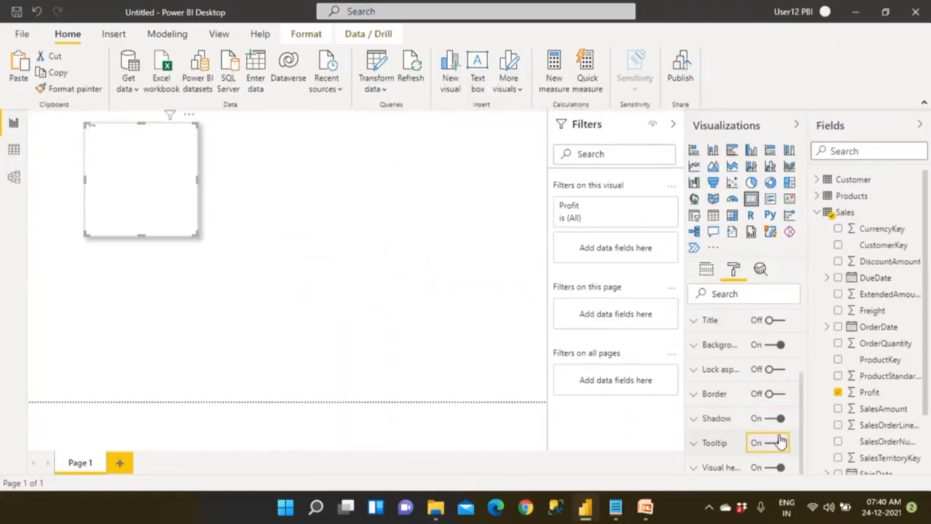
left_click(779, 444)
left_click(777, 394)
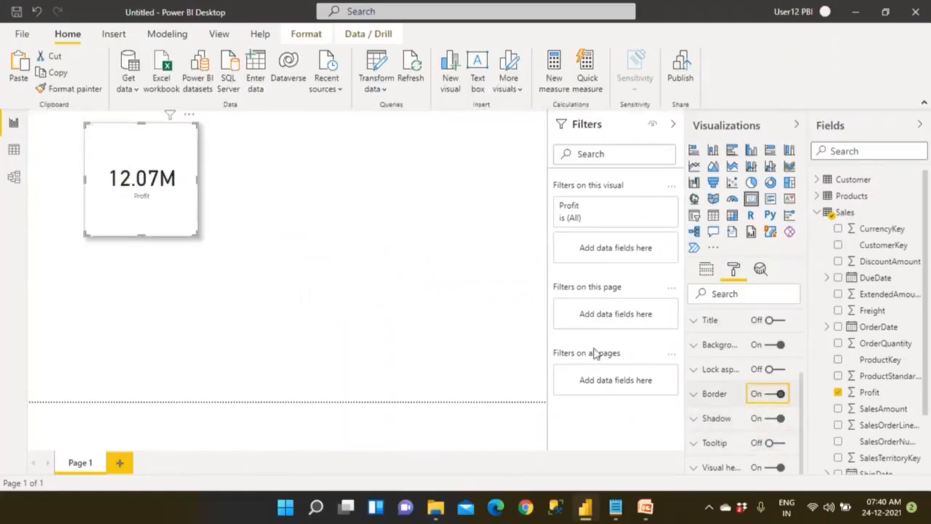
Resize the Profit card to a wide, low rectangle and arrange it with two copies in a row across the page
left_click_drag(195, 237, 406, 198)
key("ctrl+c")
key("ctrl+v")
left_click_drag(188, 190, 267, 189)
left_click_drag(344, 183, 439, 179)
left_click_drag(292, 191, 334, 187)
Replace Profit with SalesAmount in the first card and with Freight in the third card
left_click(192, 189)
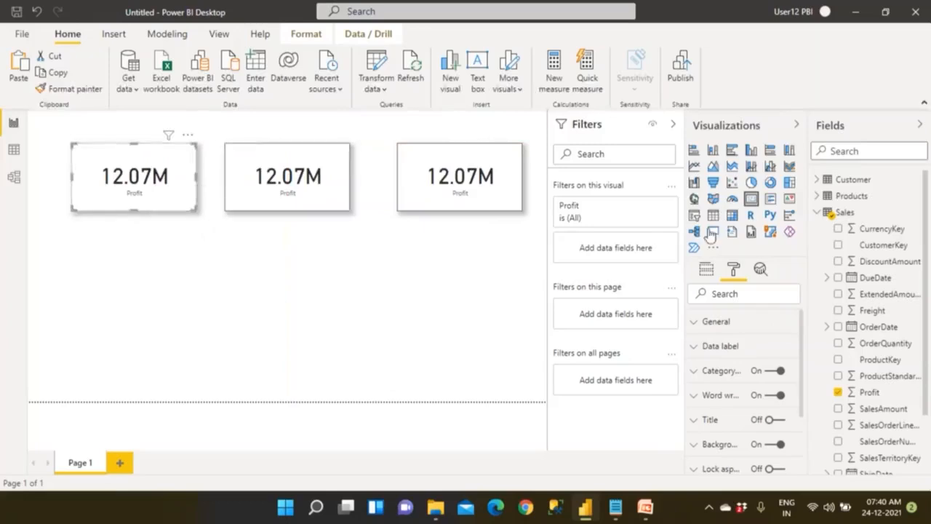
left_click(707, 272)
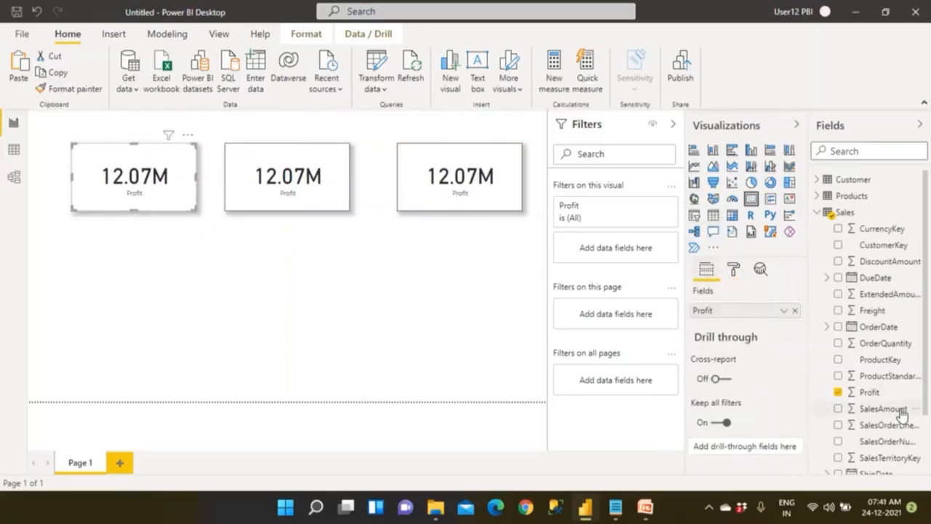
left_click_drag(903, 414, 749, 318)
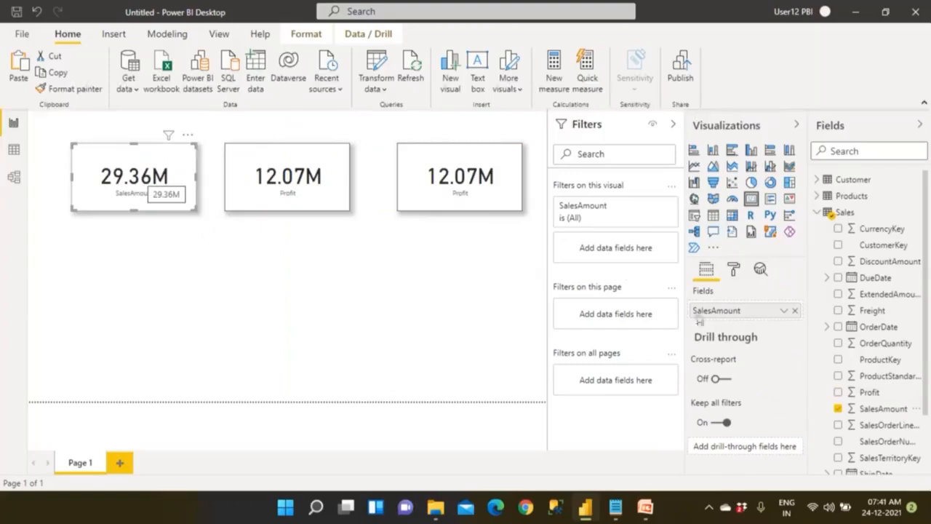
left_click(443, 209)
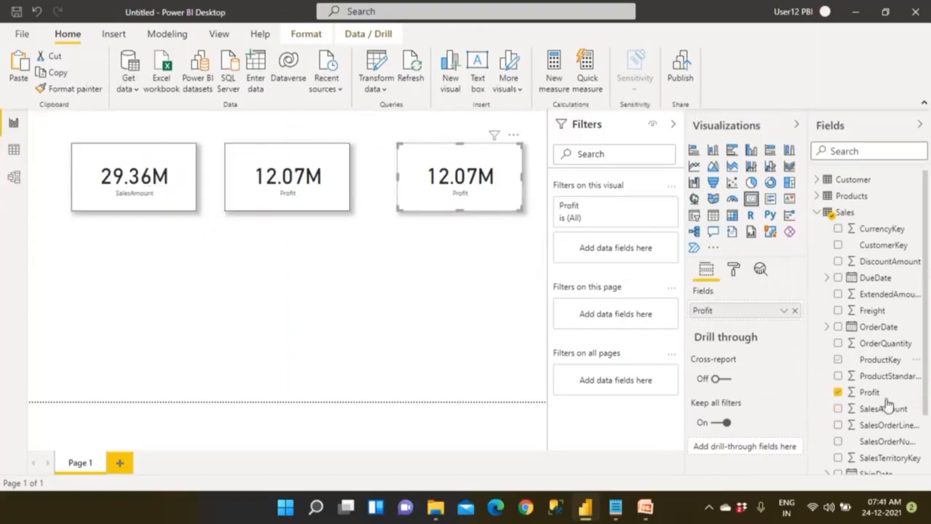
left_click(873, 312)
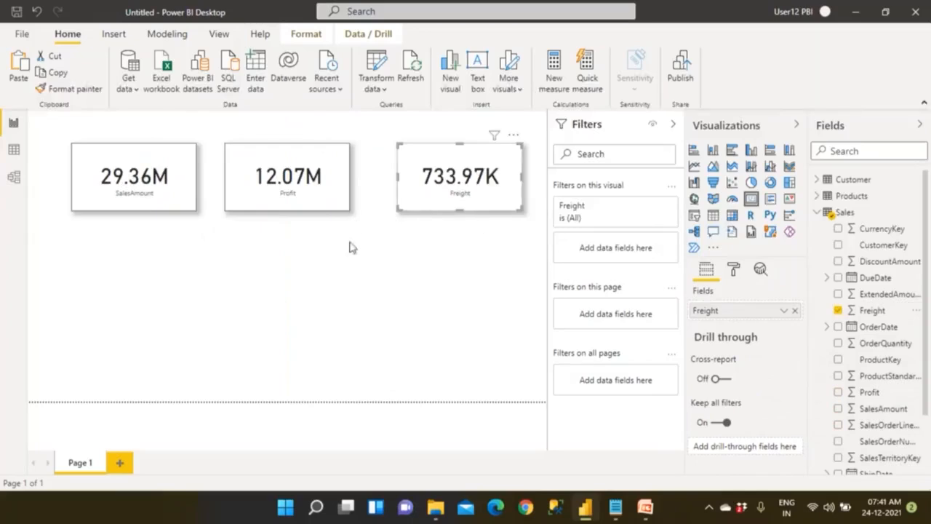
left_click(245, 267)
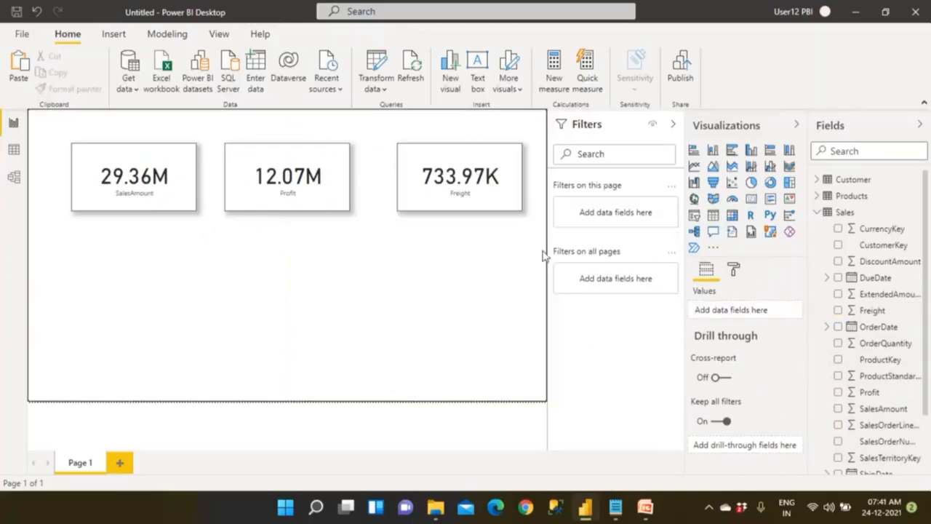
Collapse the Filters pane and place a stacked bar chart below the SalesAmount card, matching the card's width
left_click(673, 125)
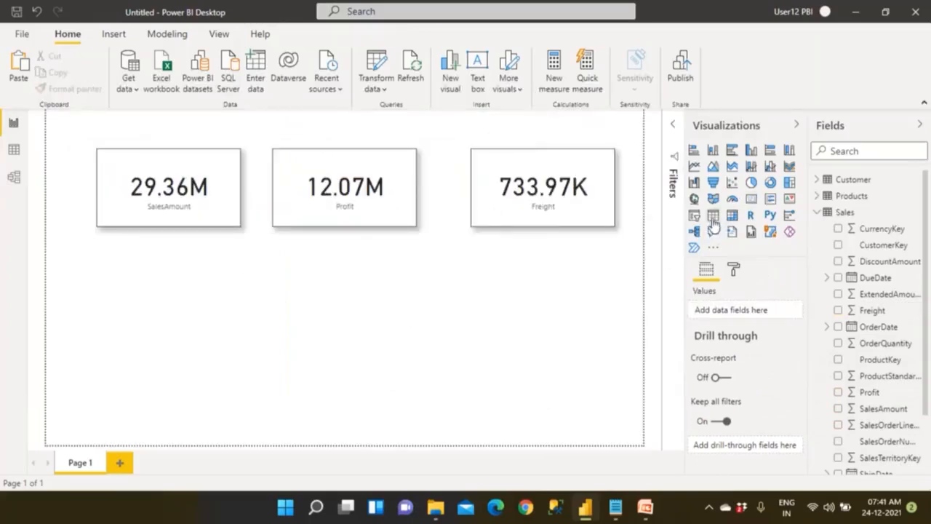
left_click(694, 150)
left_click_drag(203, 315, 202, 301)
left_click_drag(243, 379, 245, 426)
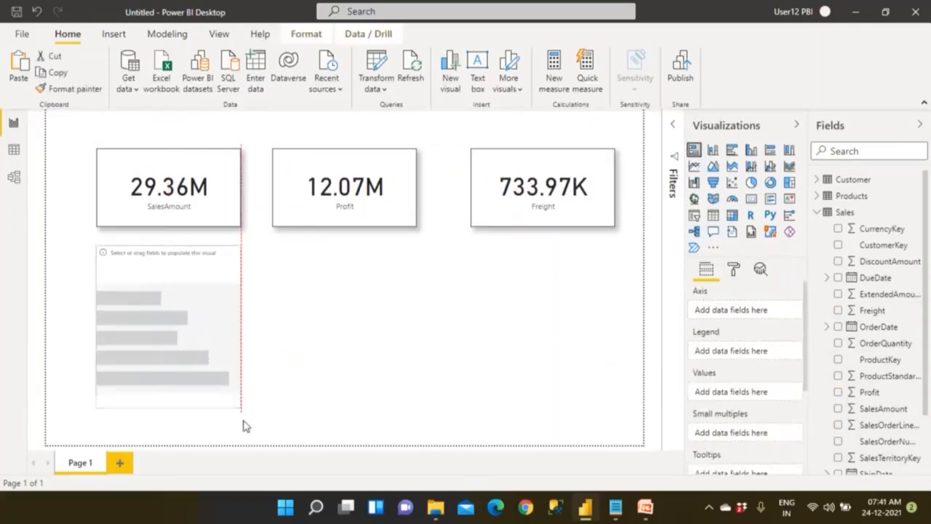
Set the bar chart's axis to Region from Customer and its values to SalesAmount from Sales
left_click(817, 212)
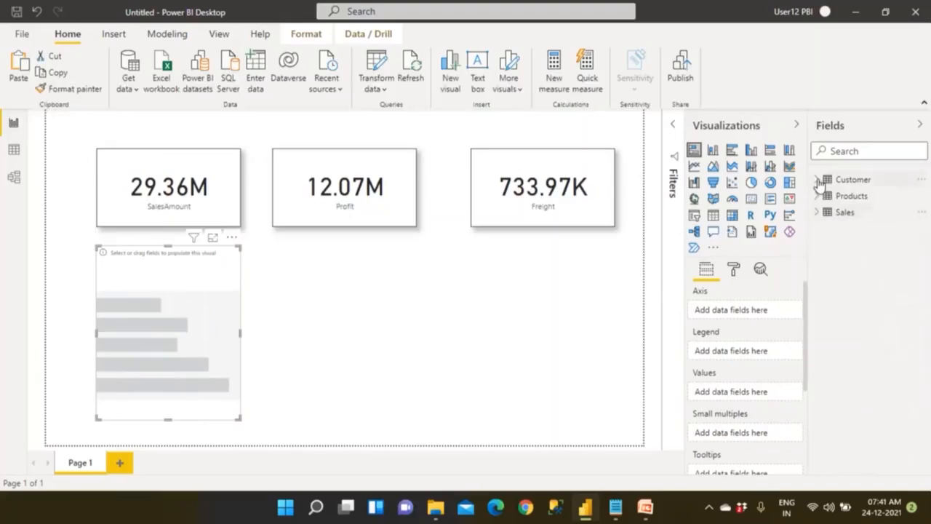
left_click(816, 179)
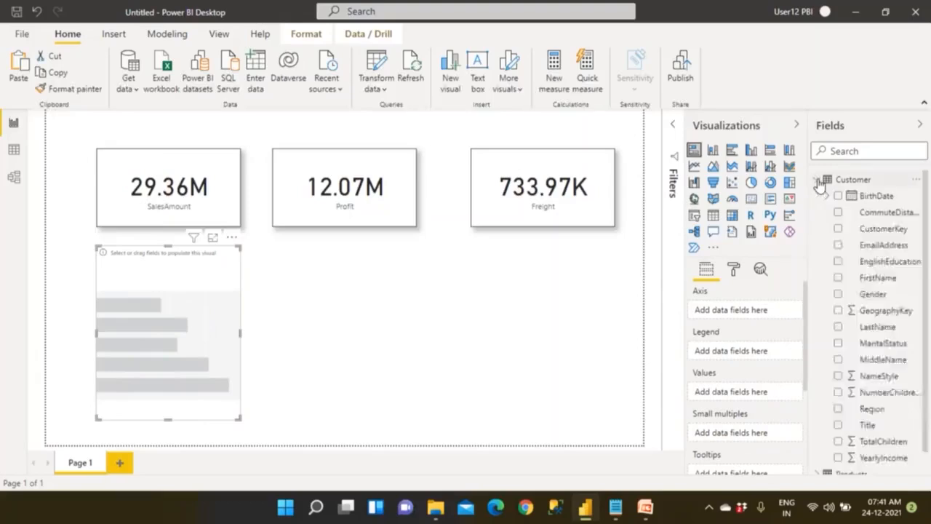
left_click(873, 411)
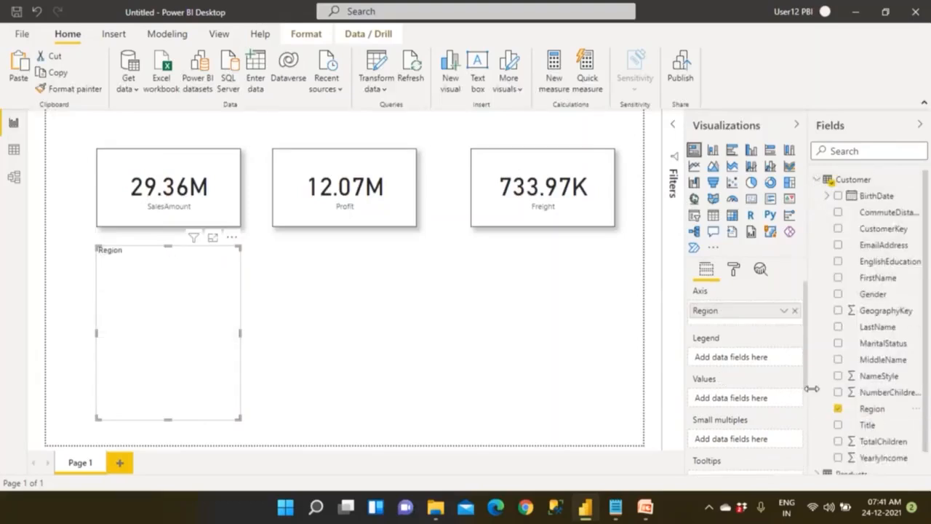
left_click(818, 180)
left_click(817, 211)
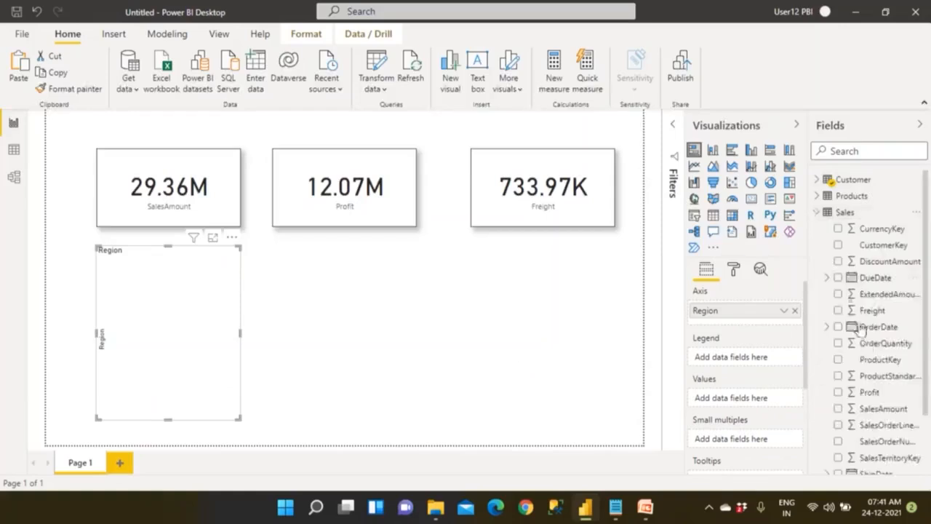
left_click(885, 412)
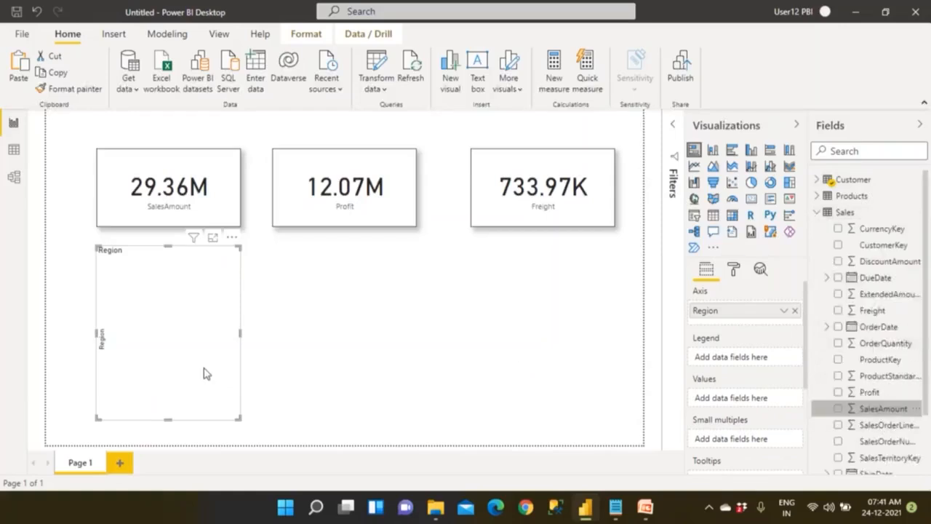
Copy the SalesAmount card's formatting onto the bar chart and change the chart to a stacked column chart
left_click(228, 213)
left_click(88, 90)
left_click(220, 337)
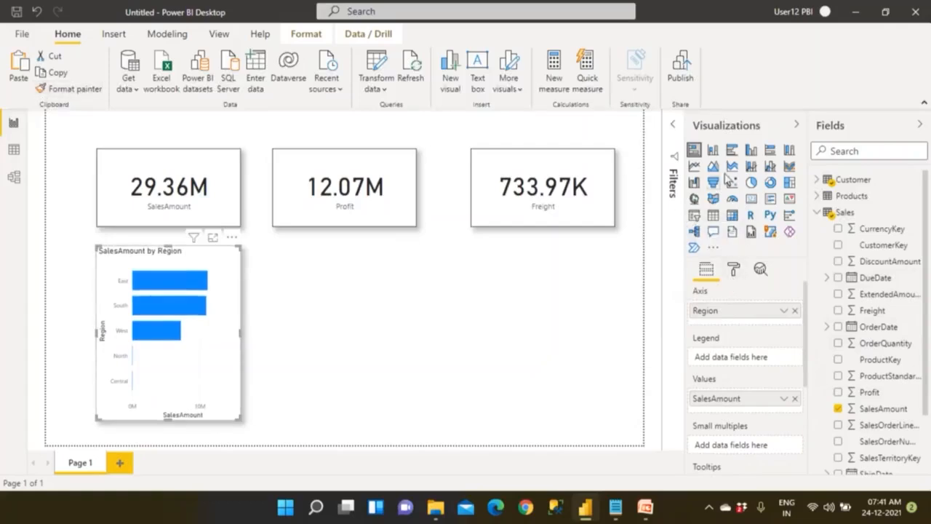
left_click(714, 152)
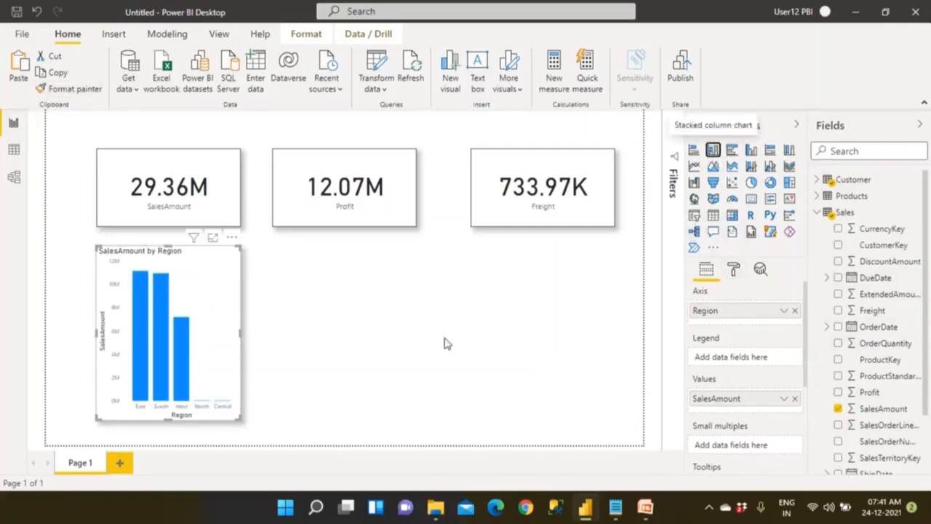
Turn on the column chart's data labels and widen it to align with the far edge of the Profit card
left_click(736, 270)
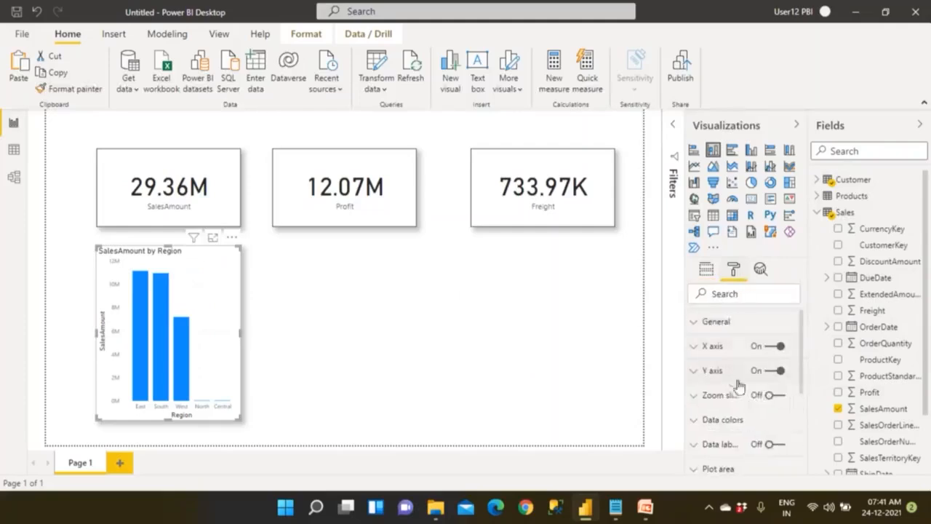
left_click(773, 444)
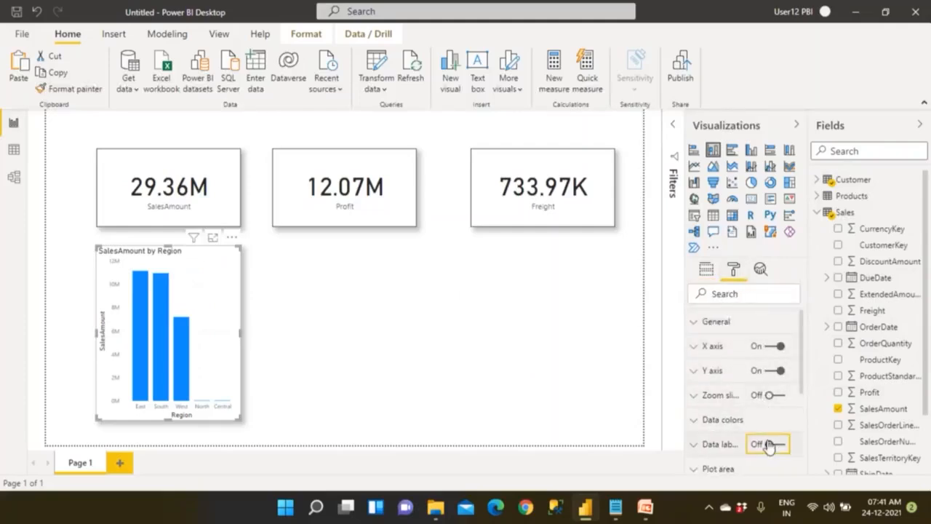
left_click_drag(241, 335, 419, 332)
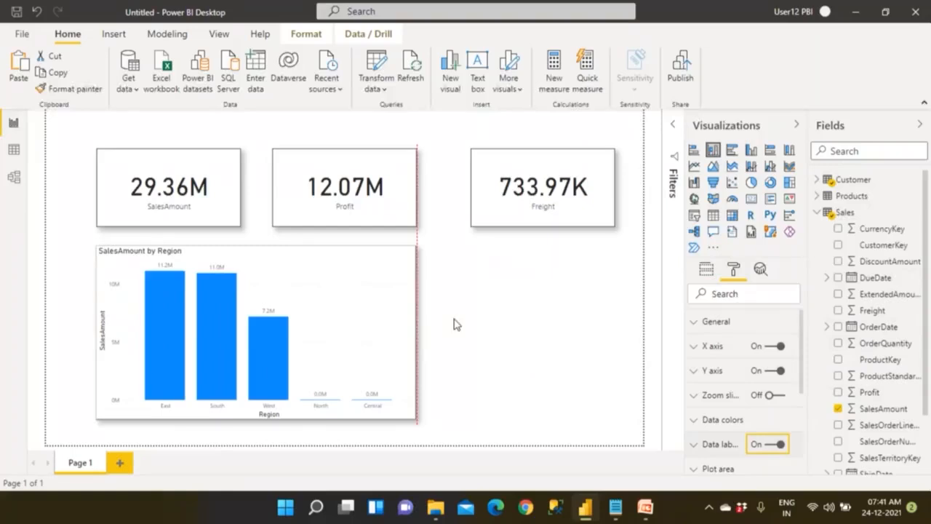
left_click(512, 295)
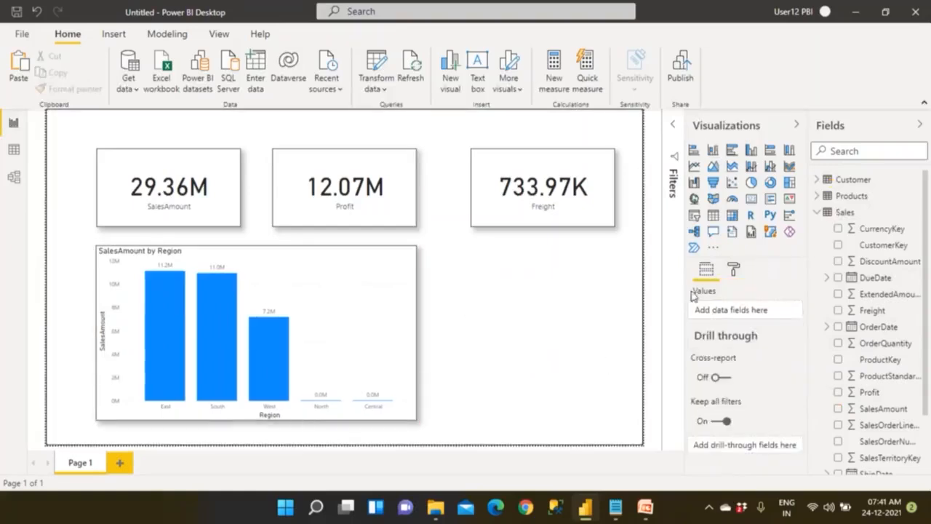
Add a pie chart below the Freight card with CategoryName from Products as legend and SalesAmount from Sales as values
left_click(751, 182)
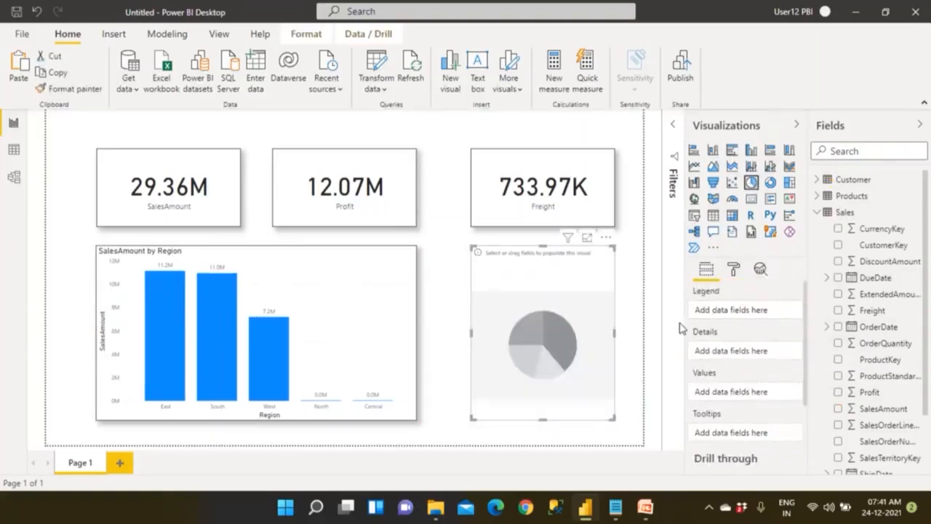
left_click(817, 211)
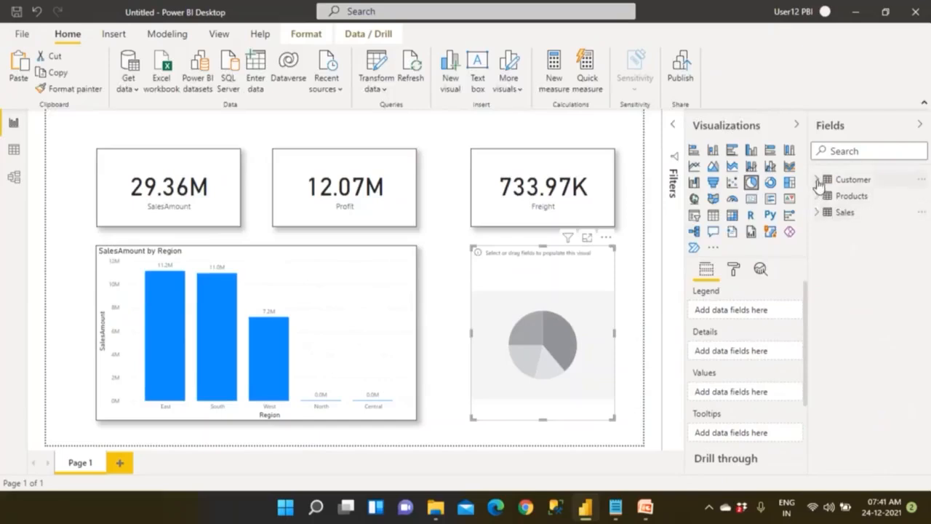
left_click(818, 197)
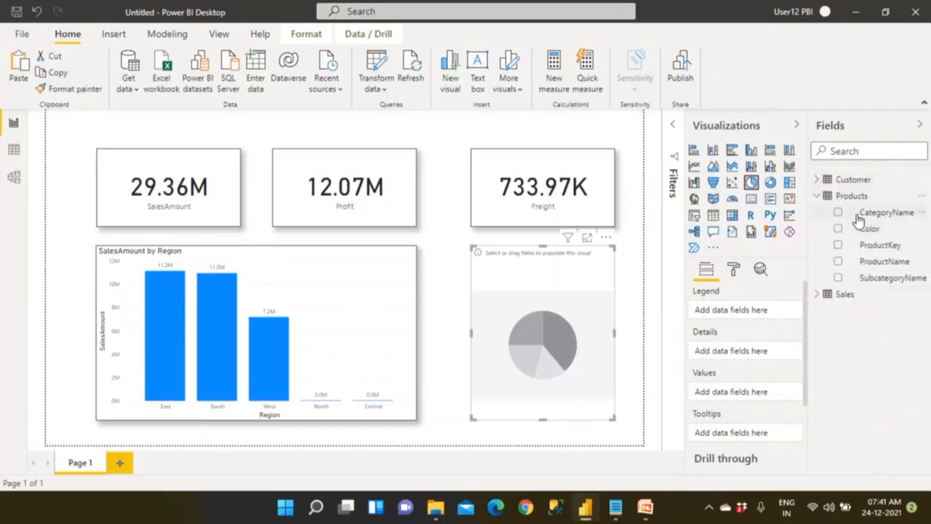
left_click_drag(859, 220, 561, 324)
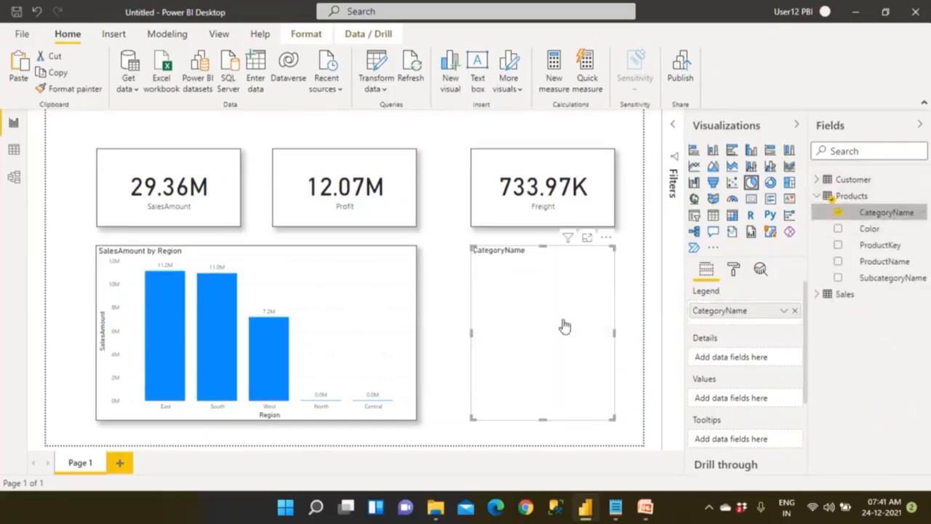
left_click(818, 294)
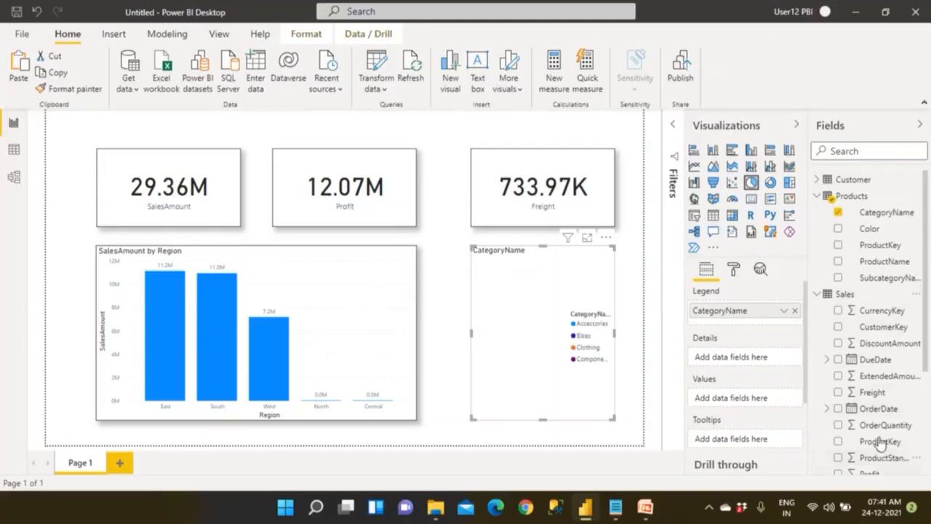
scroll(882, 426, "down", 3)
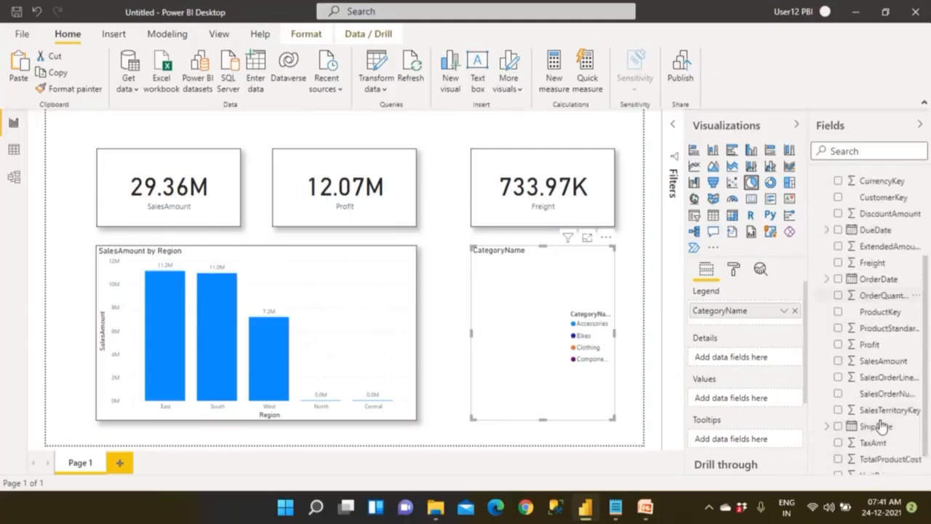
left_click(883, 356)
Copy the column chart's formatting onto the pie chart and turn off the pie chart's legend
left_click(383, 358)
left_click(82, 88)
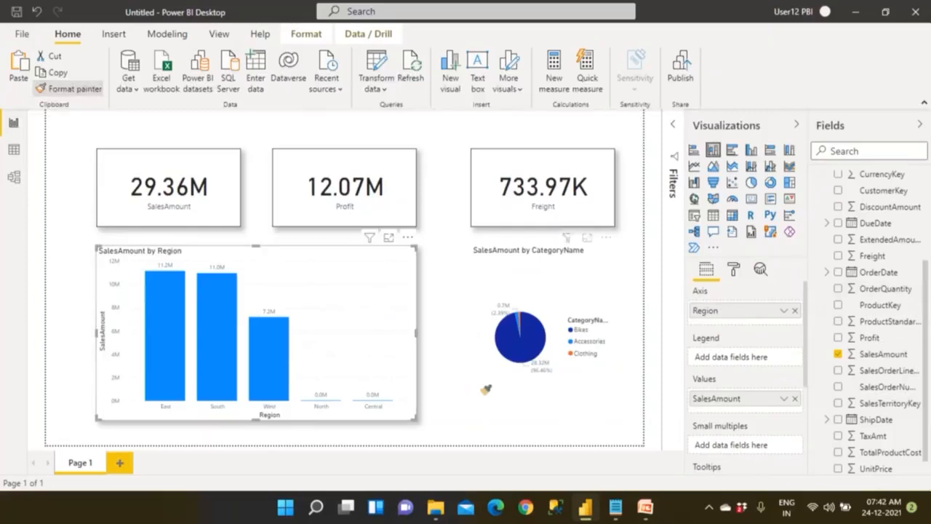
left_click(590, 377)
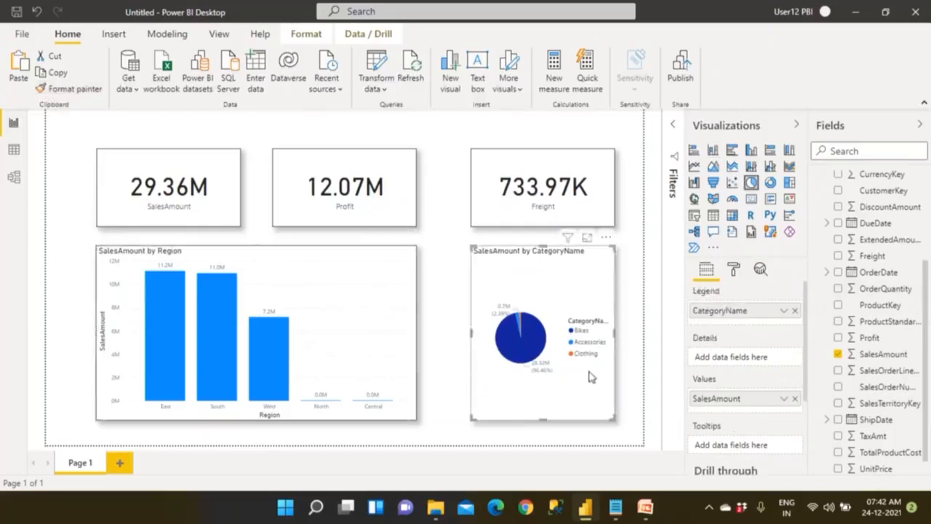
left_click(734, 271)
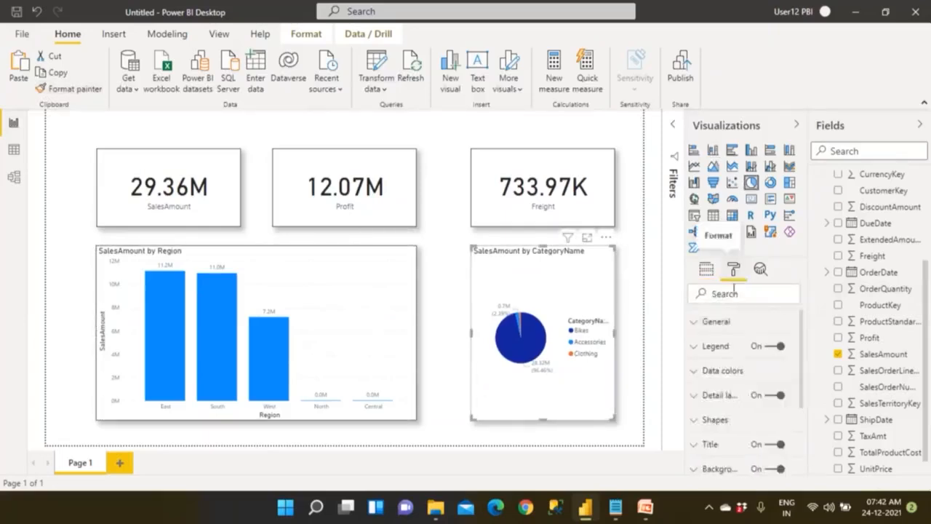
left_click(770, 347)
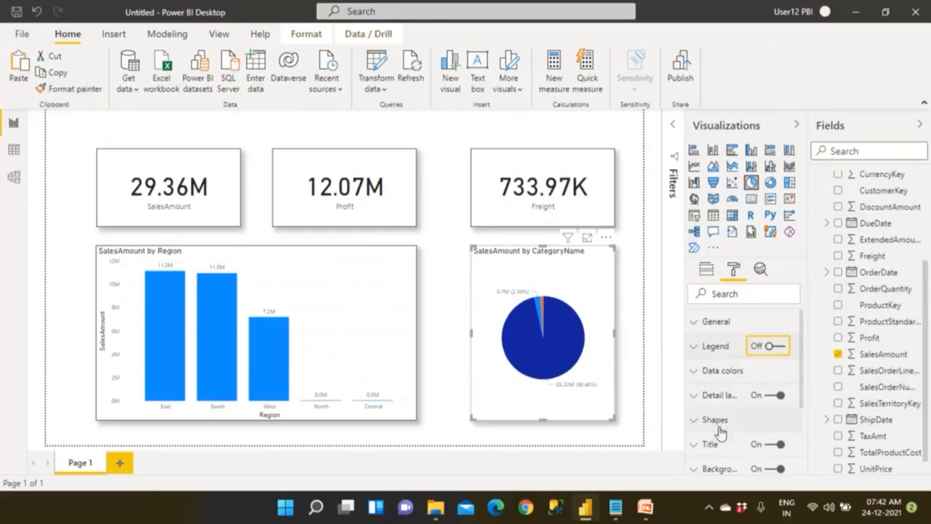
Set the pie chart's detail label style to Category, data value
scroll(739, 450, "down", 3)
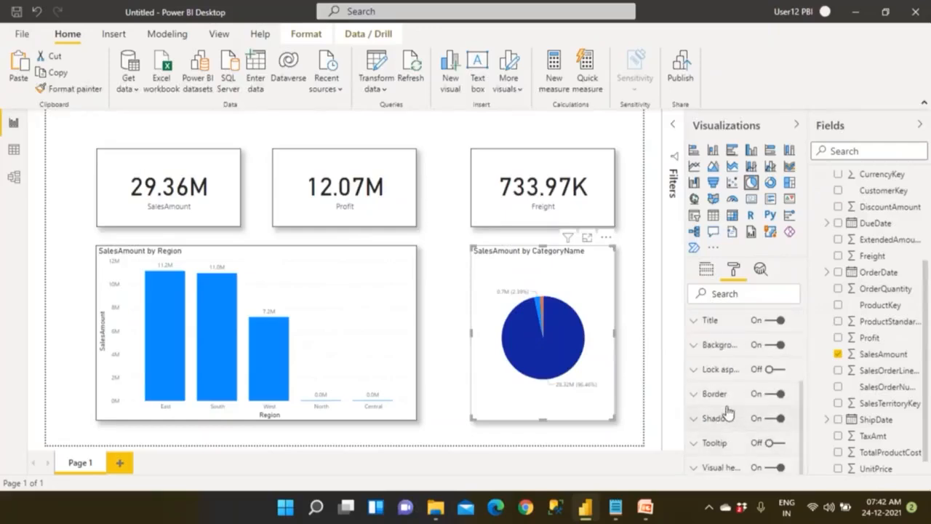
scroll(729, 414, "up", 3)
left_click(695, 397)
left_click(733, 437)
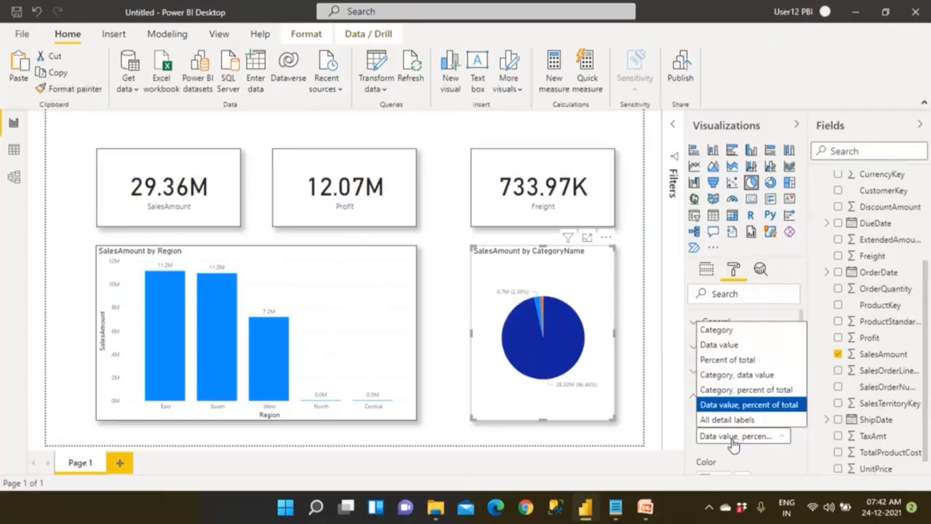
left_click(742, 375)
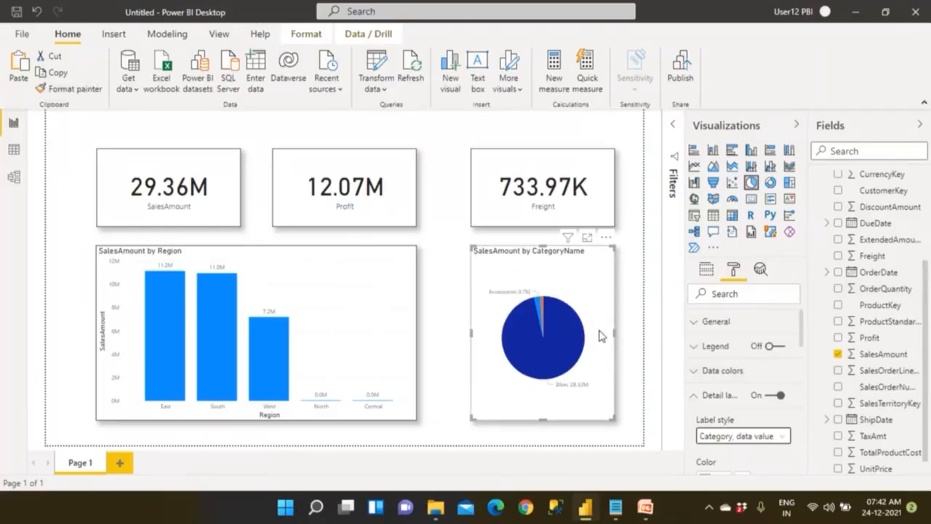
left_click(462, 385)
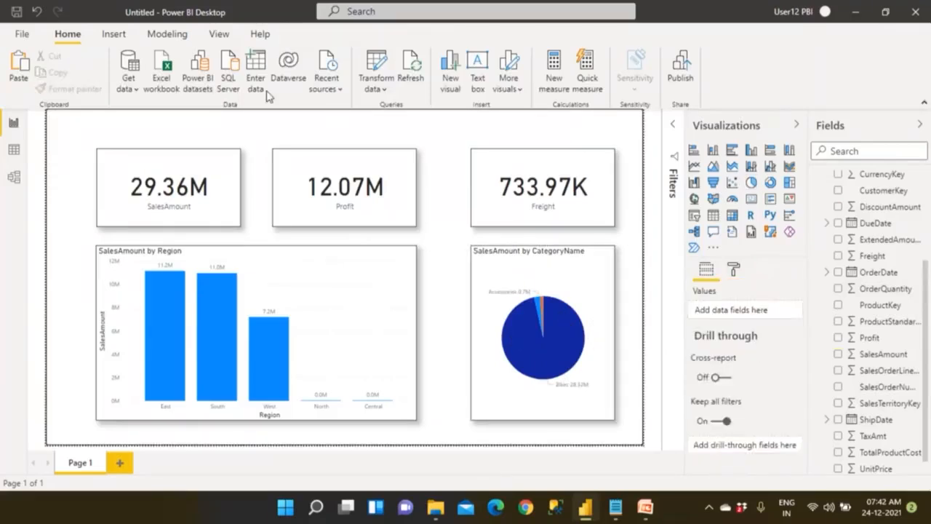
Switch the page view to Actual size, collapse the Visualizations pane and look over the report page
left_click(219, 34)
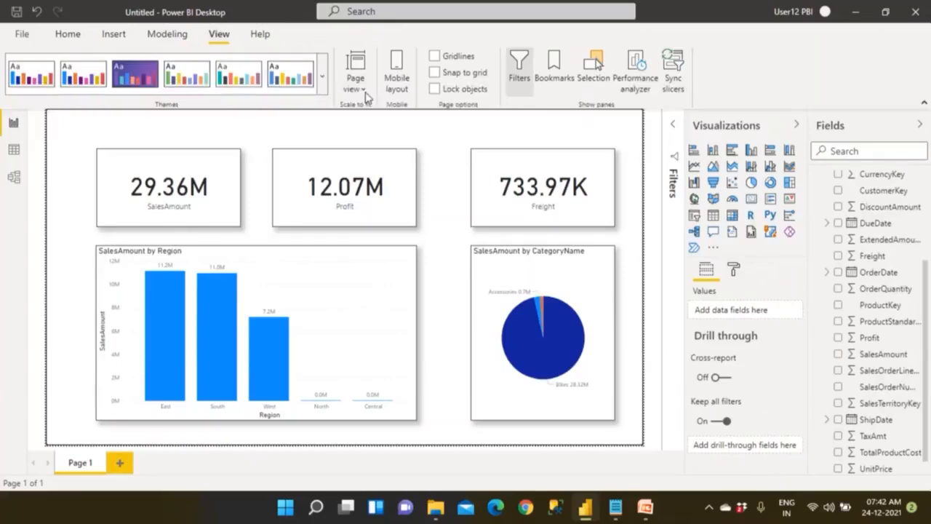
left_click(364, 92)
left_click(380, 154)
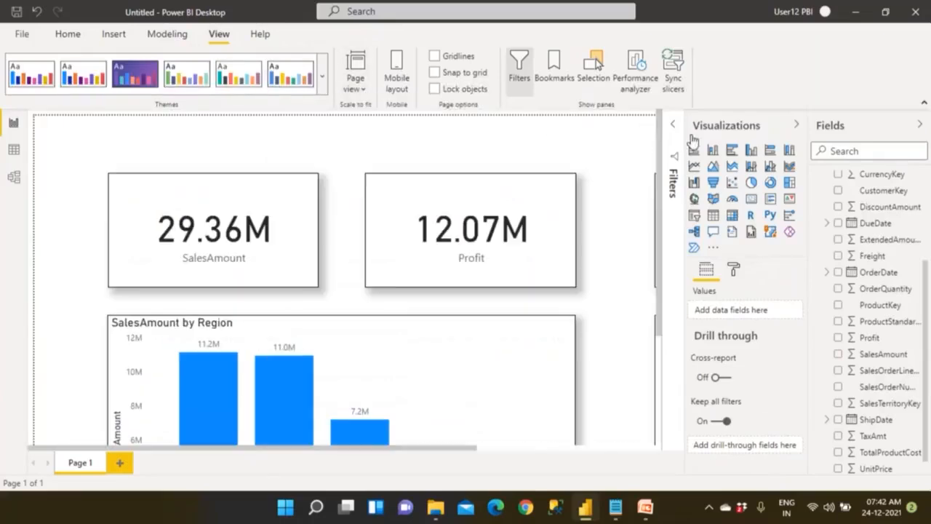
left_click(795, 127)
scroll(601, 225, "down", 1)
scroll(601, 225, "down", 1)
scroll(601, 226, "up", 2)
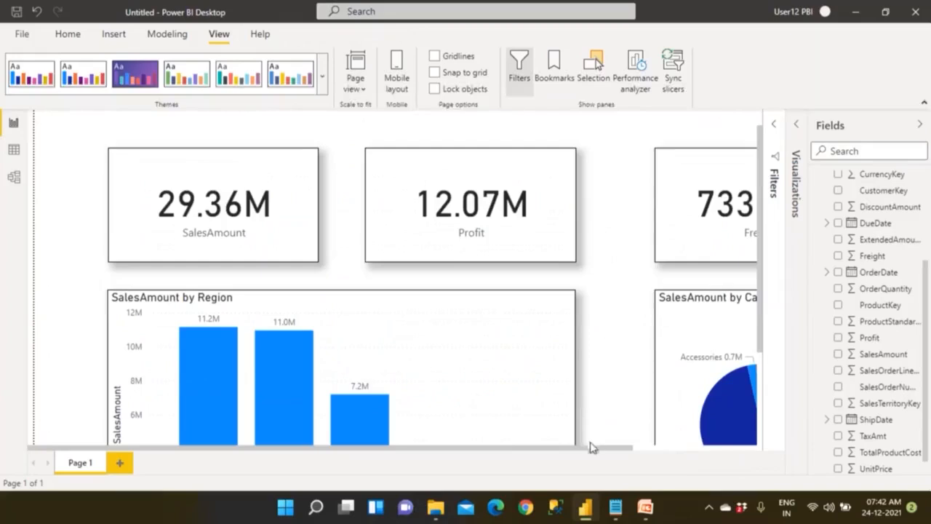
left_click_drag(590, 454, 645, 447)
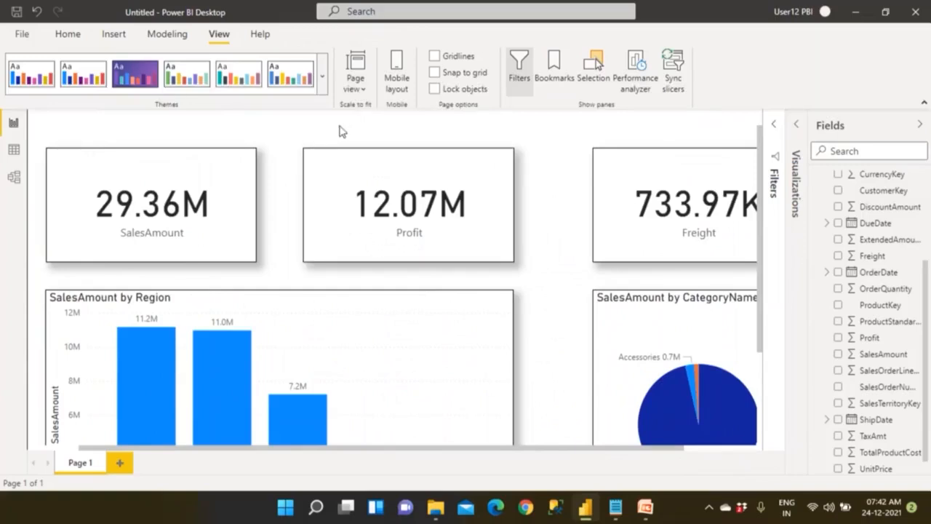
Set the page view back to Fit to page
left_click(367, 96)
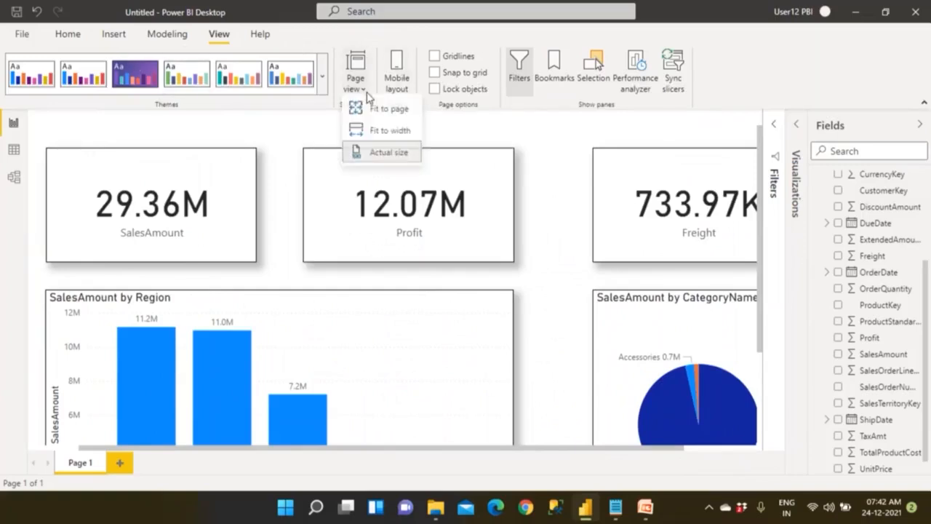
left_click(370, 112)
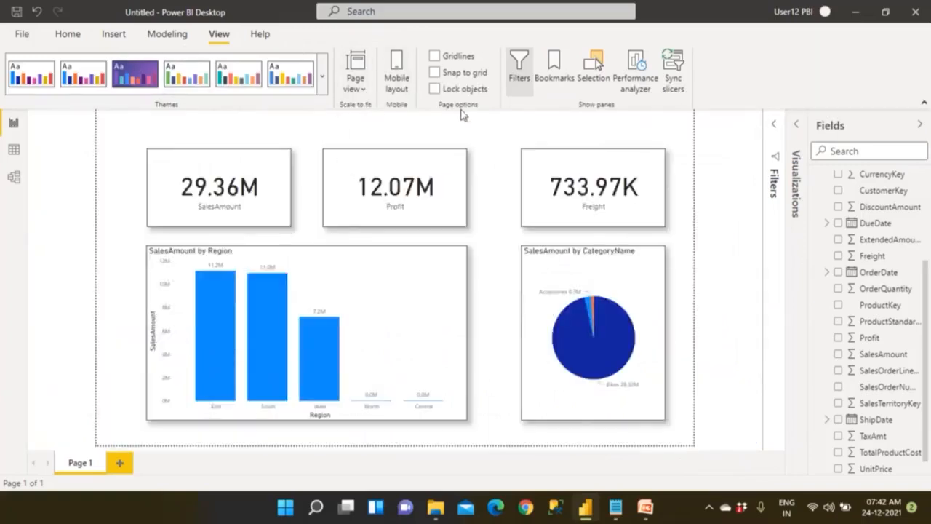
left_click(529, 89)
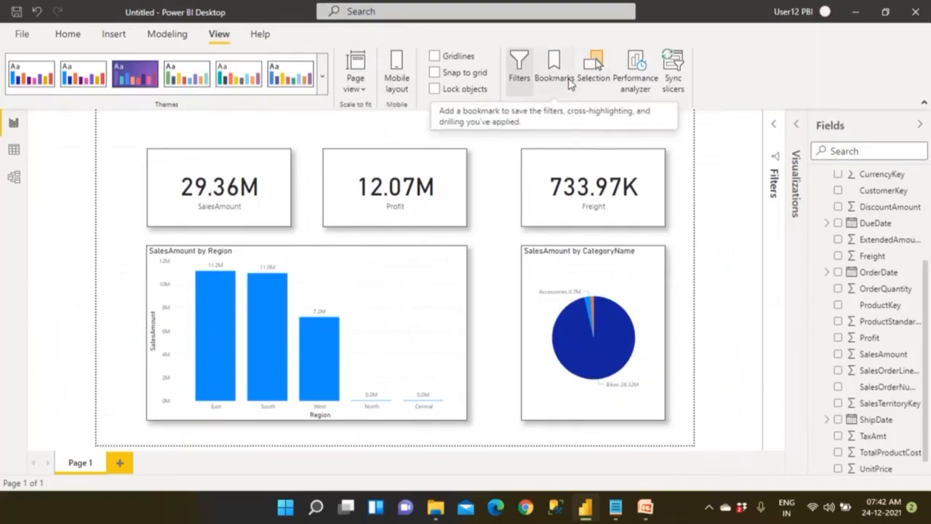
Open the Selection pane and hide the pie chart, the column chart and all three cards
left_click(593, 73)
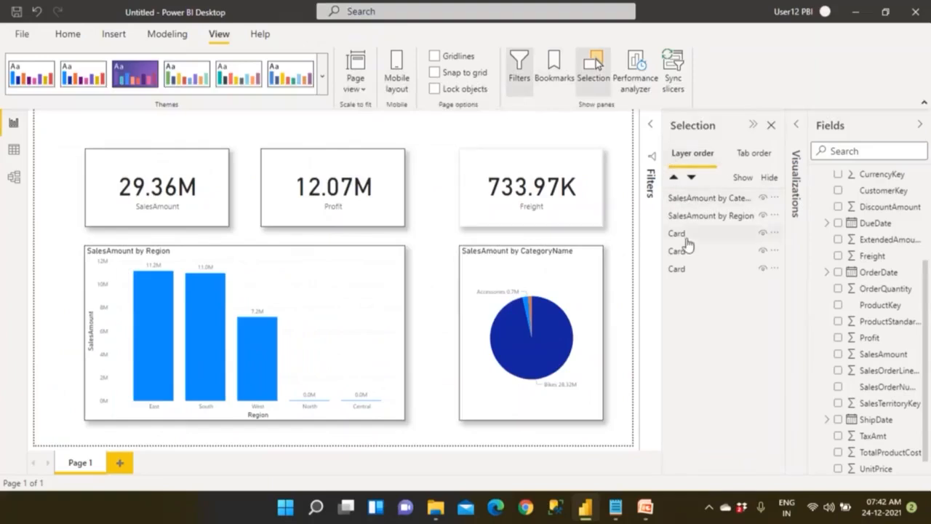
left_click(764, 198)
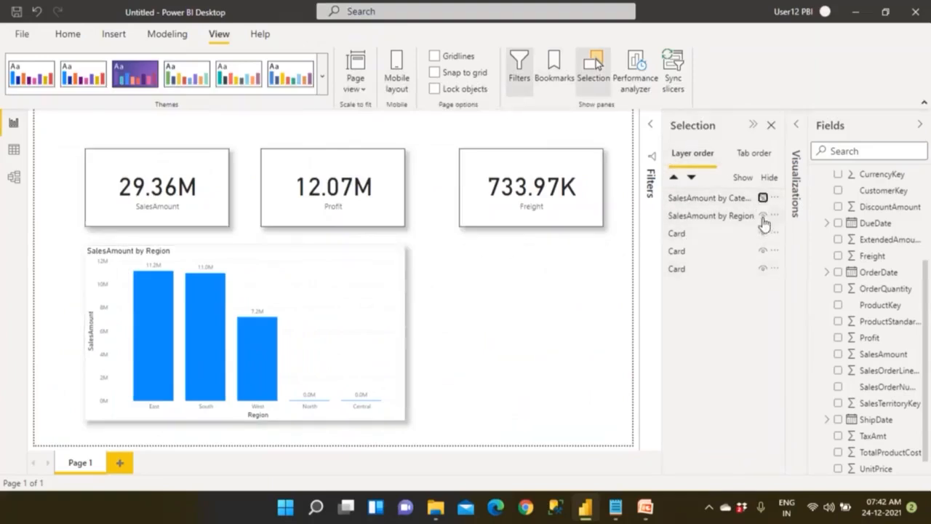
left_click(763, 216)
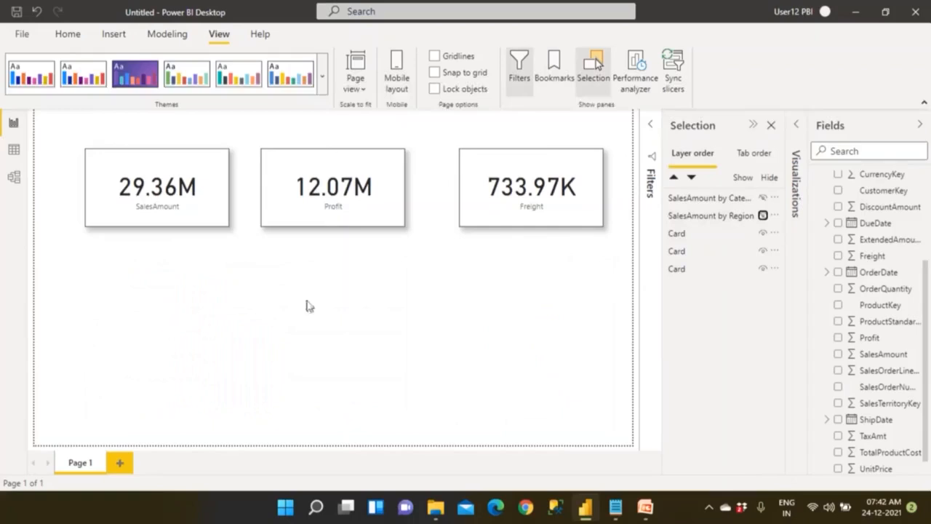
left_click(763, 233)
left_click(763, 251)
left_click(763, 269)
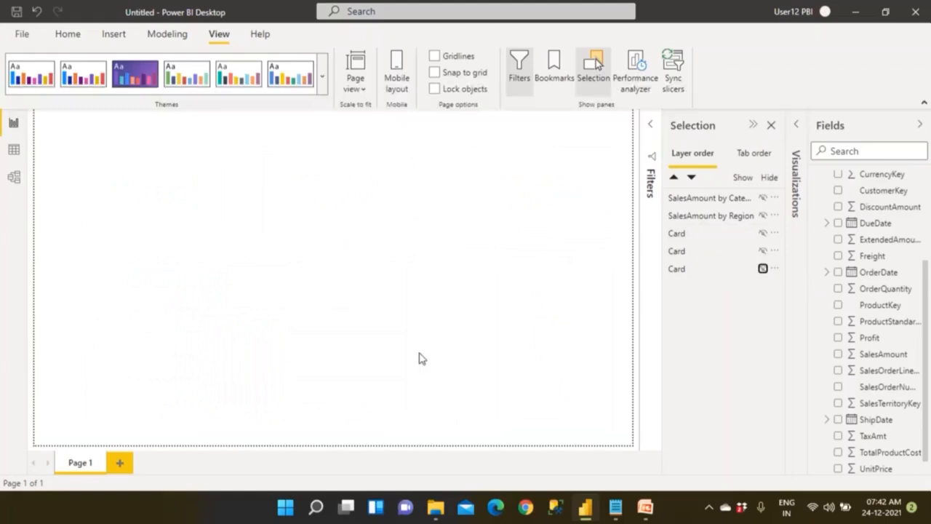
Make the three cards, the column chart and the pie chart visible again, starting with the SalesAmount card
left_click(764, 270)
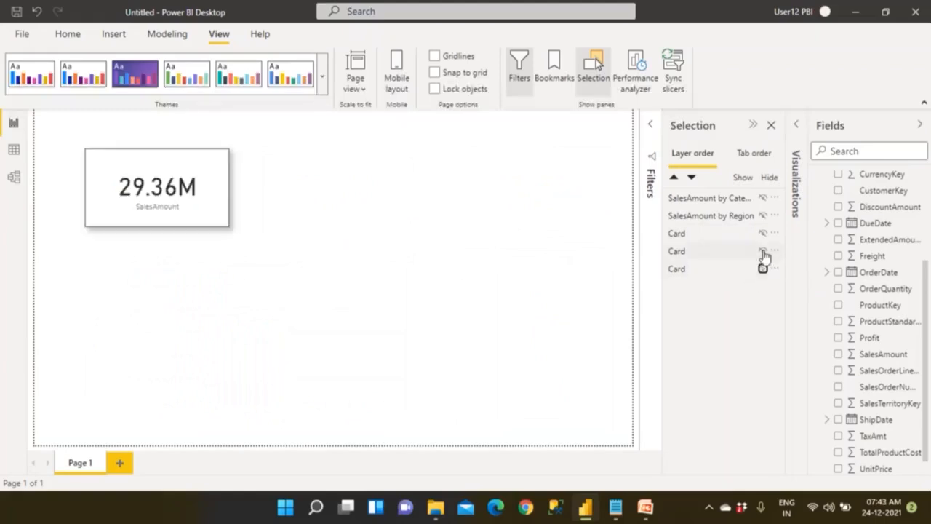
left_click(764, 251)
left_click(763, 234)
left_click(763, 216)
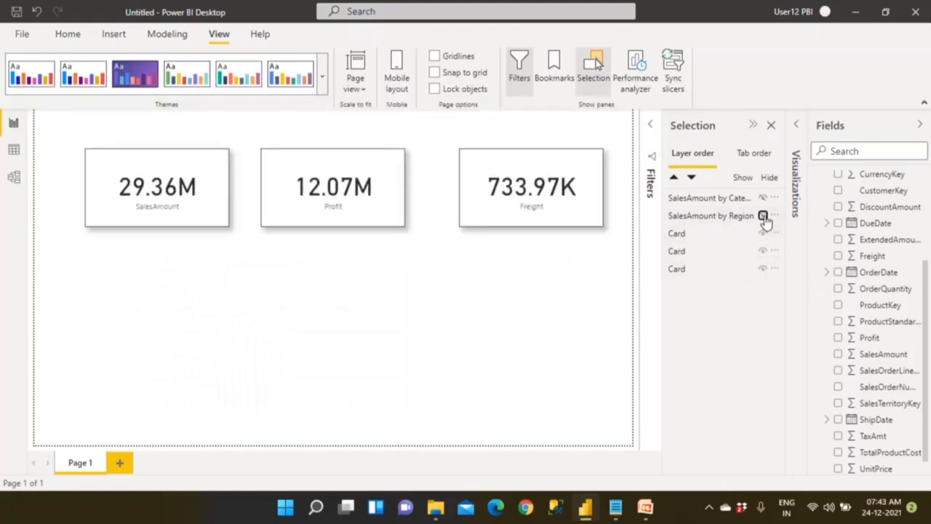
left_click(763, 198)
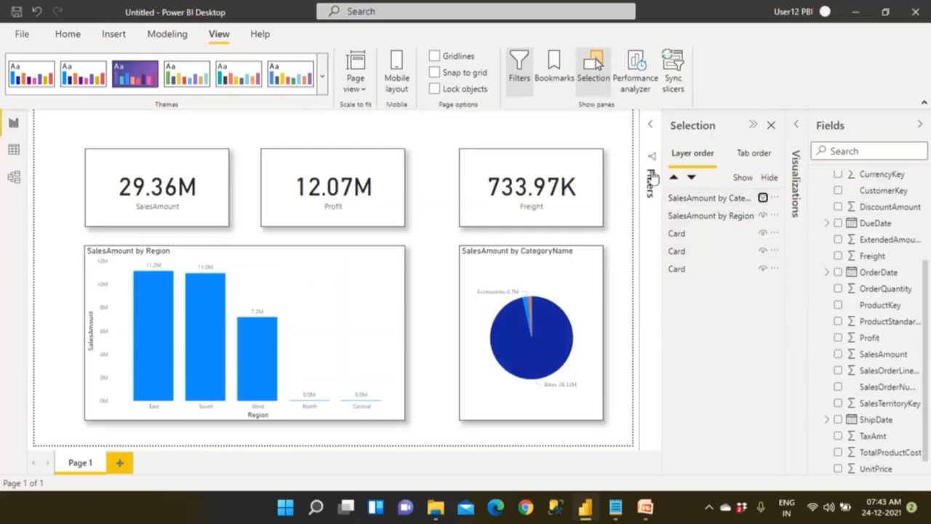
Hide every visual on the page again, from the pie chart down to the SalesAmount card
left_click(763, 198)
left_click(763, 216)
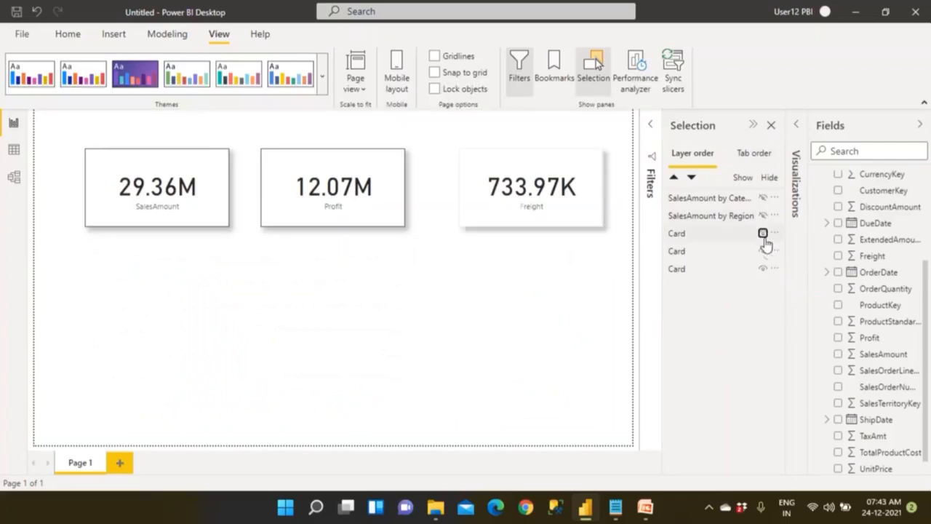
left_click(763, 233)
left_click(763, 251)
right_click(770, 269)
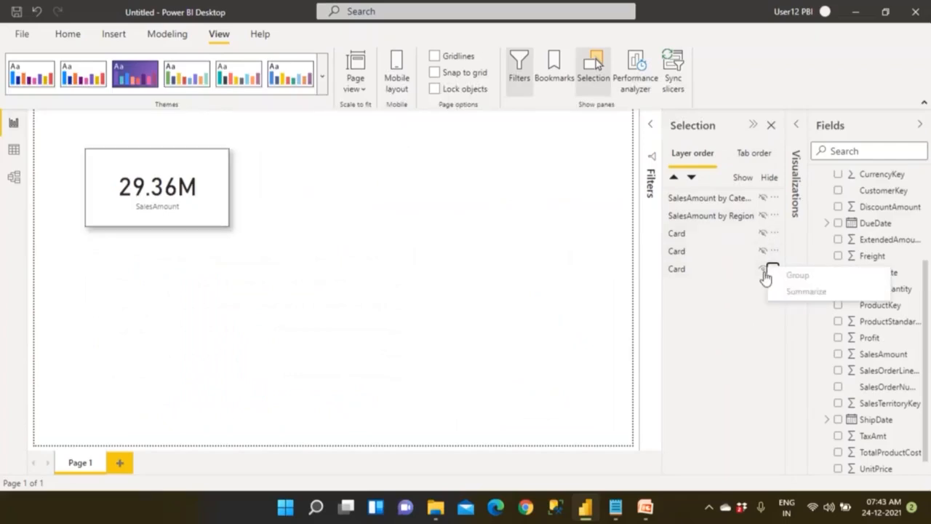
left_click(763, 269)
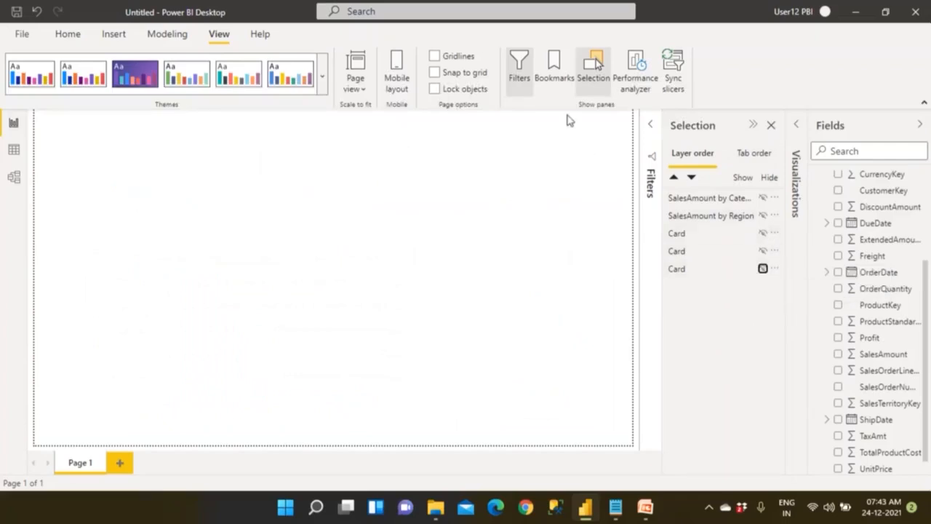
Show all the hidden cards and both charts again and close the Selection pane
left_click(764, 251)
left_click(764, 234)
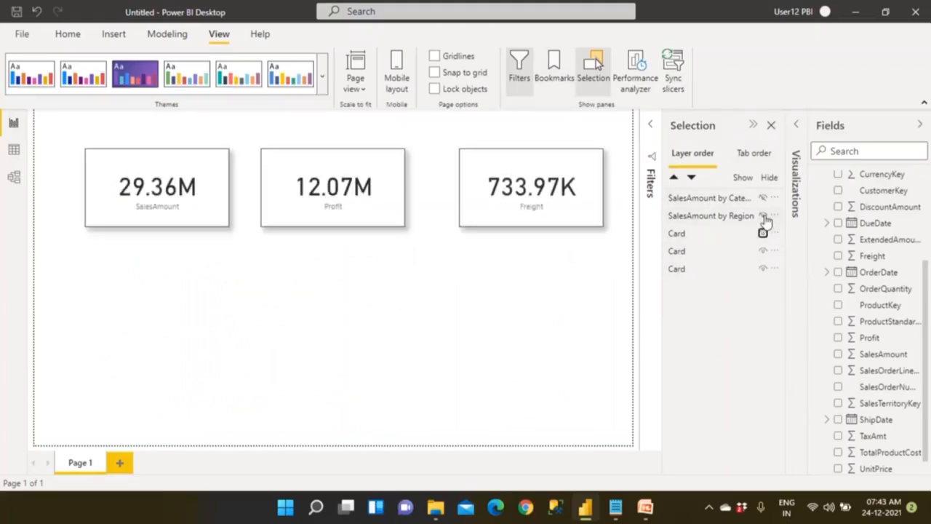
left_click(763, 216)
left_click(763, 198)
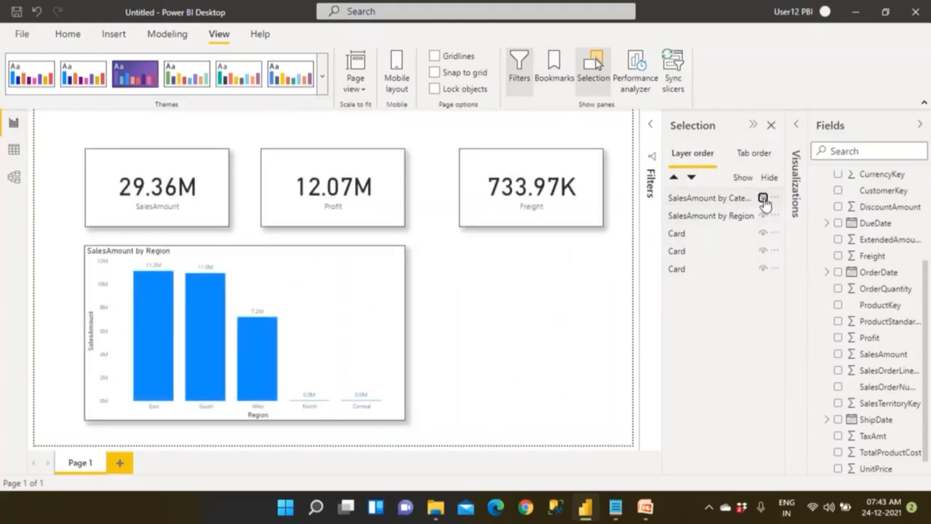
left_click(772, 127)
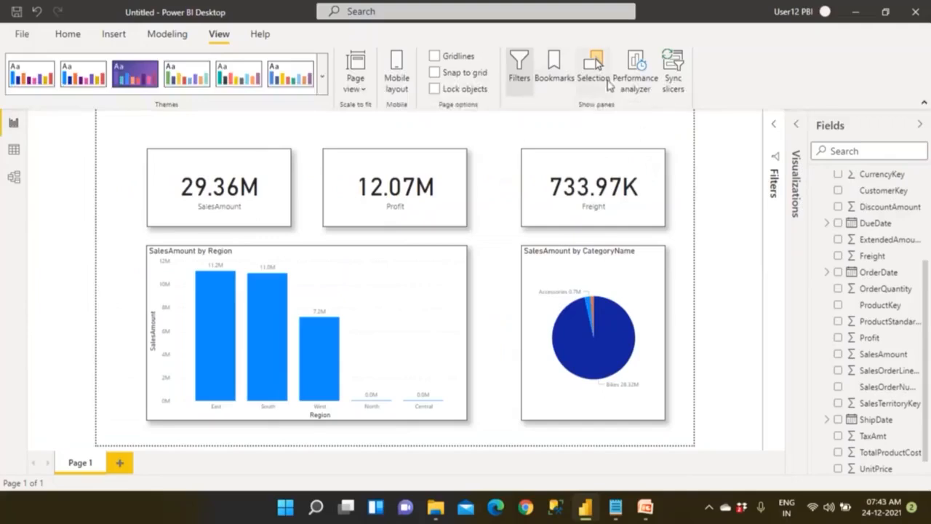
Open the Selection and Bookmarks panes and add a bookmark named India
left_click(599, 76)
left_click(558, 86)
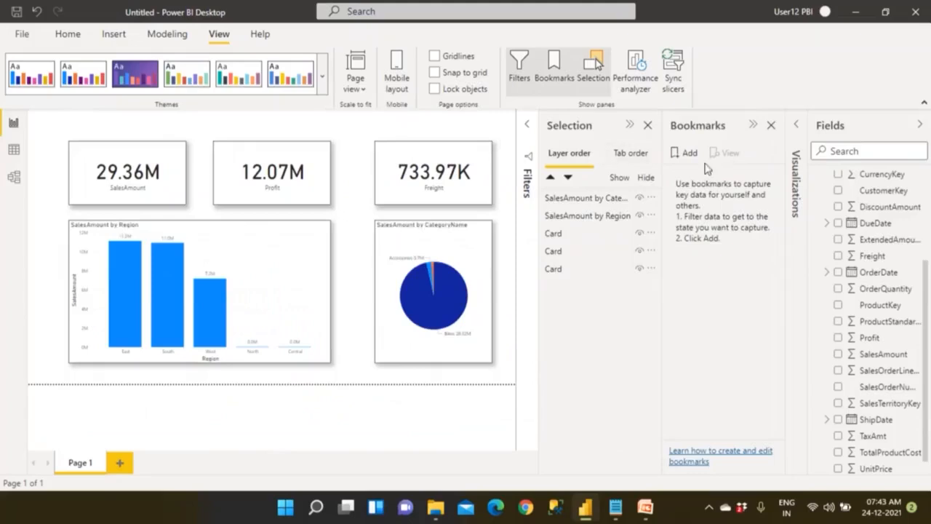
left_click(690, 155)
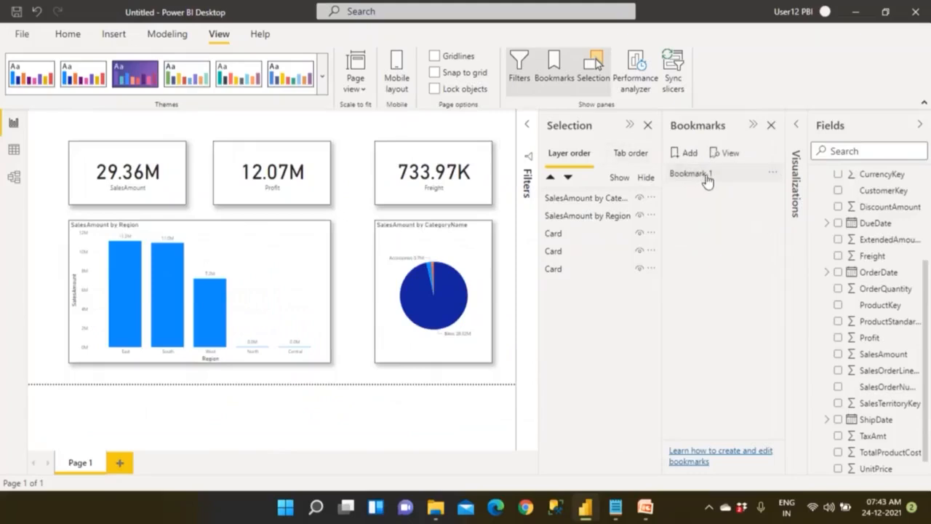
left_click(772, 175)
left_click(785, 200)
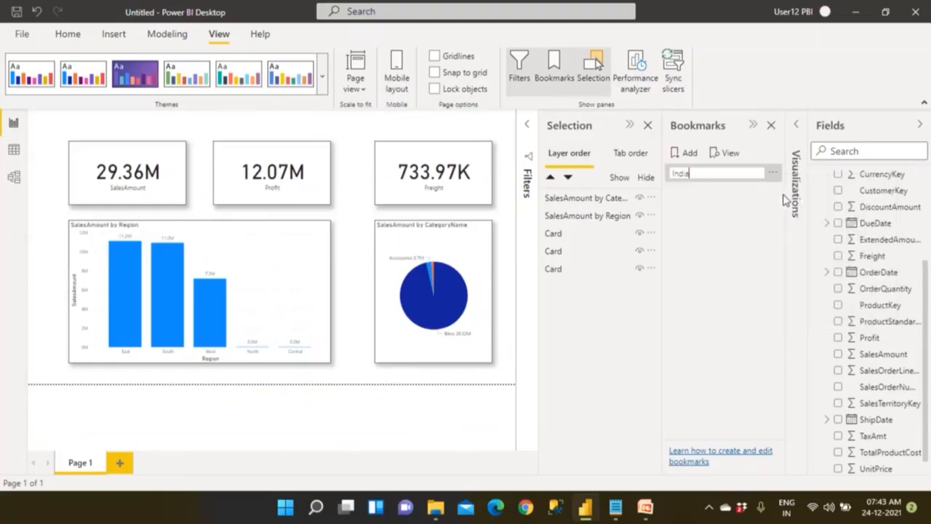
key("Return")
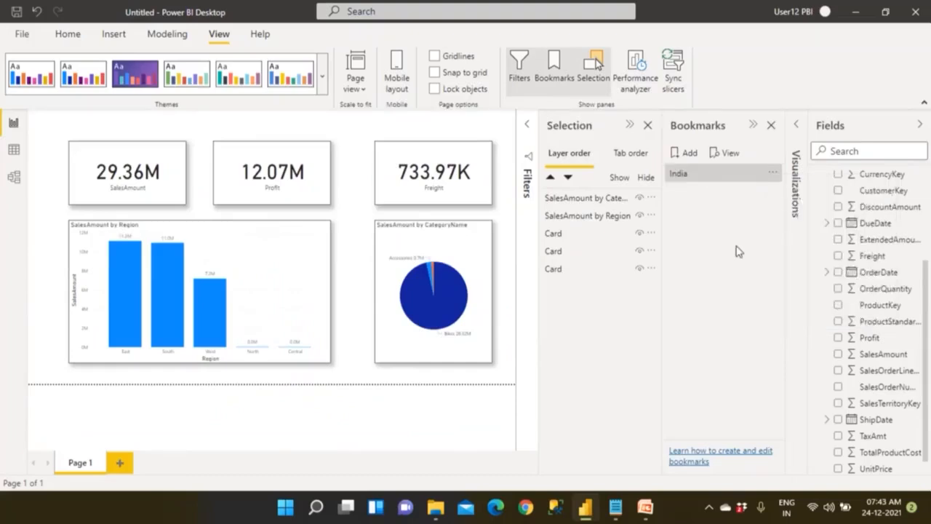
Add a second bookmark and rename it American
left_click(689, 155)
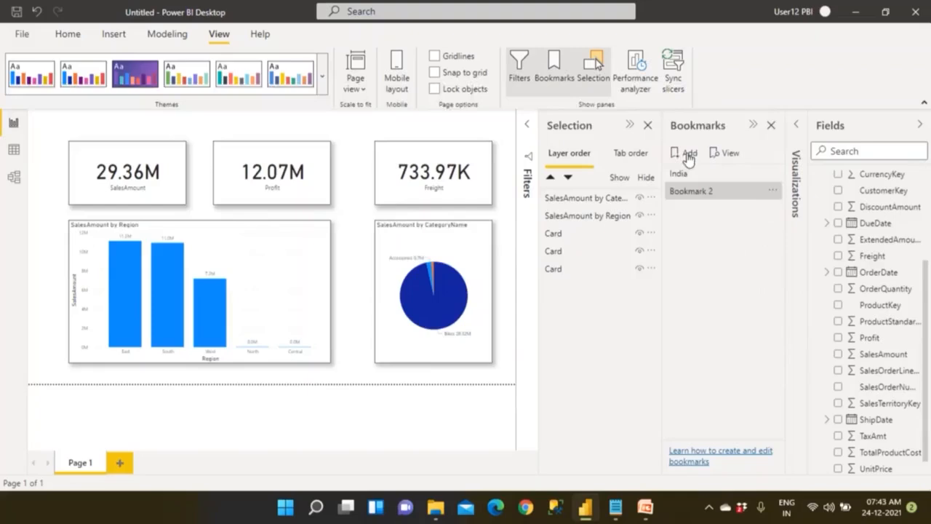
left_click(773, 191)
left_click(796, 216)
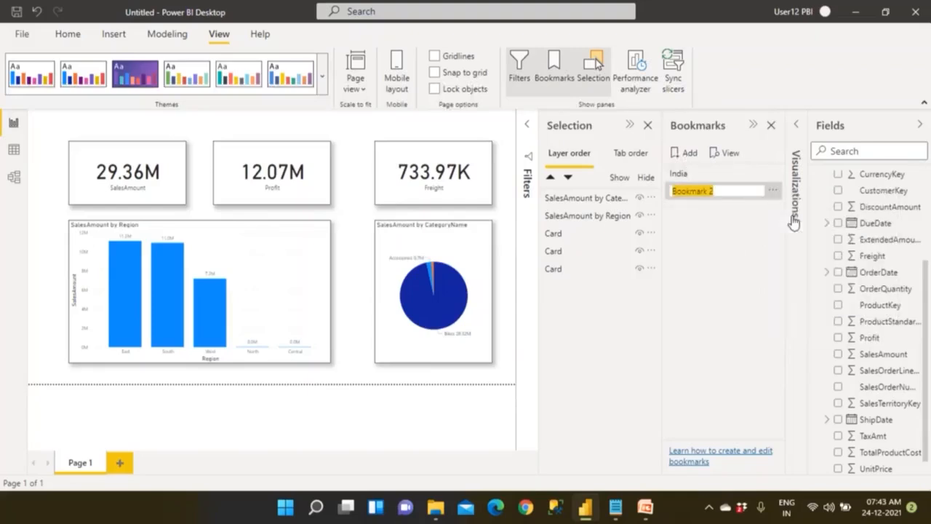
type("American")
left_click(750, 255)
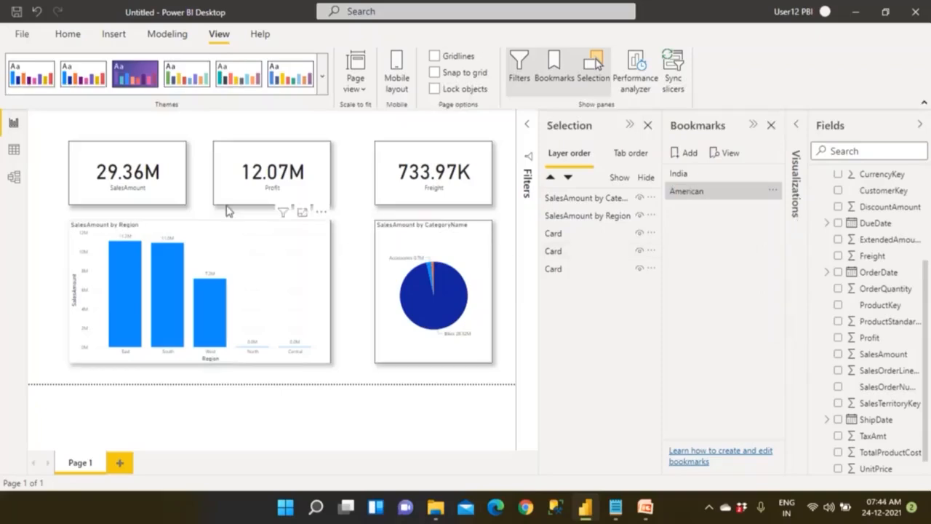
Select the SalesAmount, Profit and Freight cards in turn to match them to their entries in the Selection pane
left_click(162, 192)
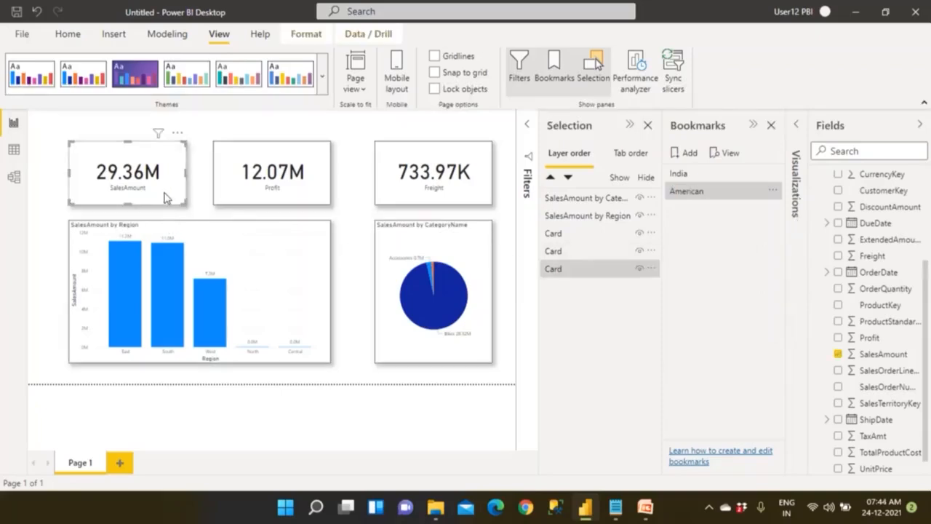
left_click(209, 248)
left_click(230, 194)
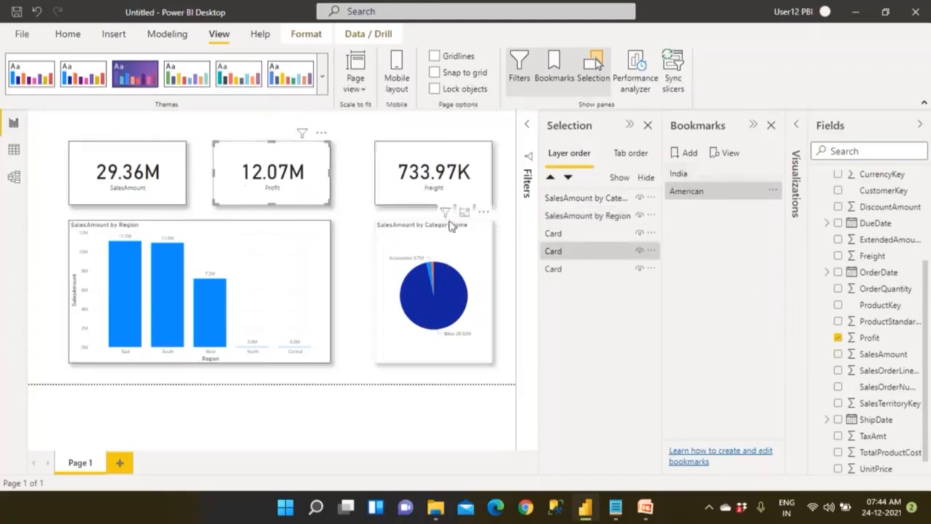
left_click(457, 199)
left_click(460, 212)
left_click(459, 198)
left_click(467, 244)
left_click(466, 187)
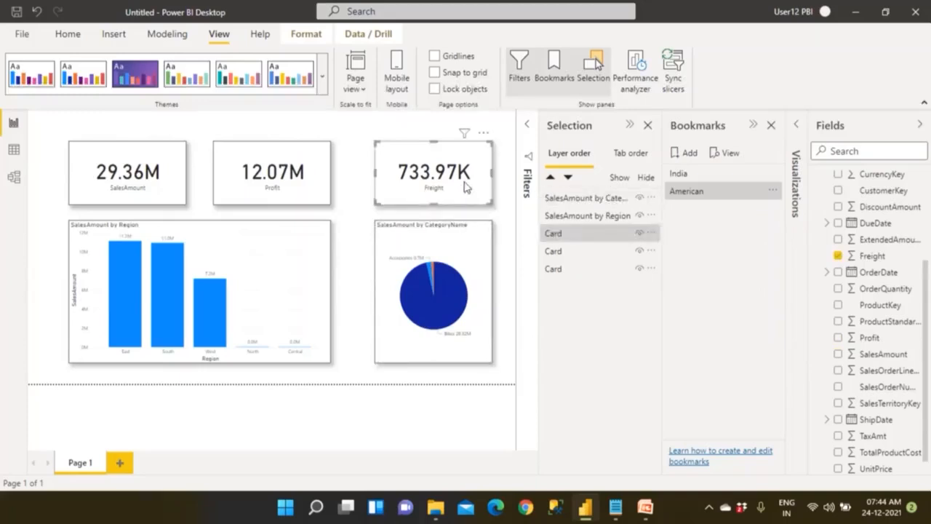
Apply the India bookmark and select the cards and column chart in turn to identify their entries in the Selection pane
left_click(681, 174)
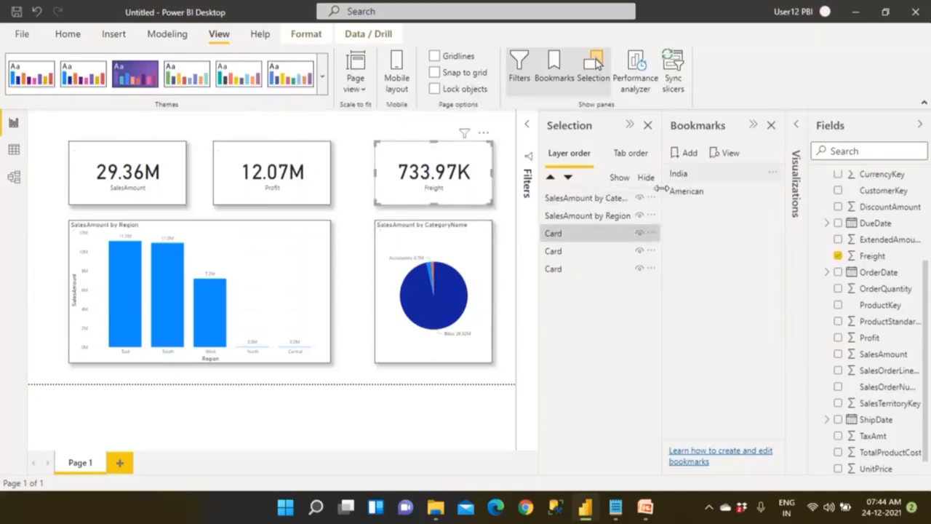
left_click(593, 200)
left_click(176, 195)
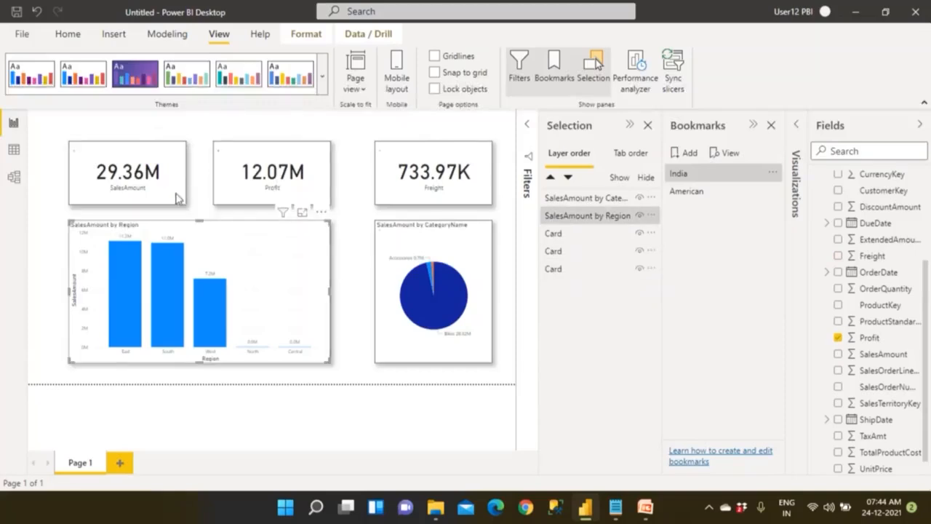
left_click(262, 192)
left_click(249, 252)
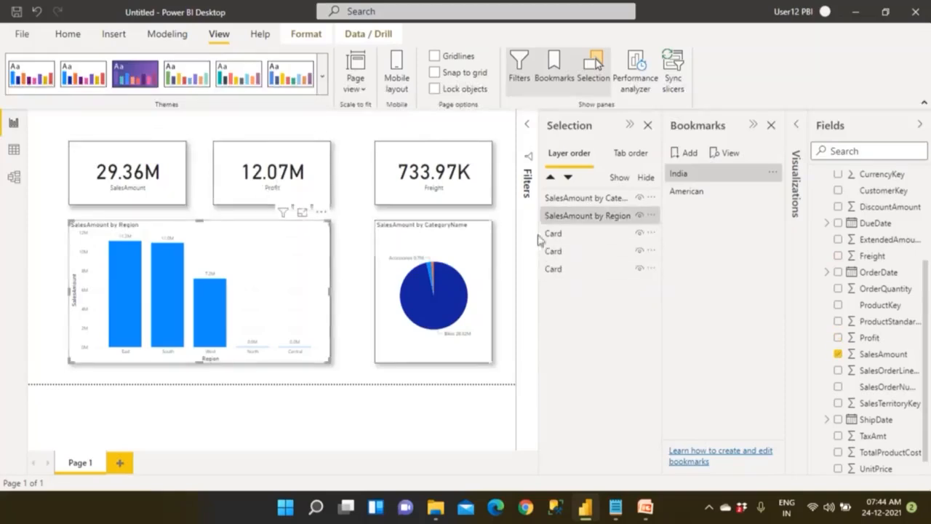
left_click(176, 186)
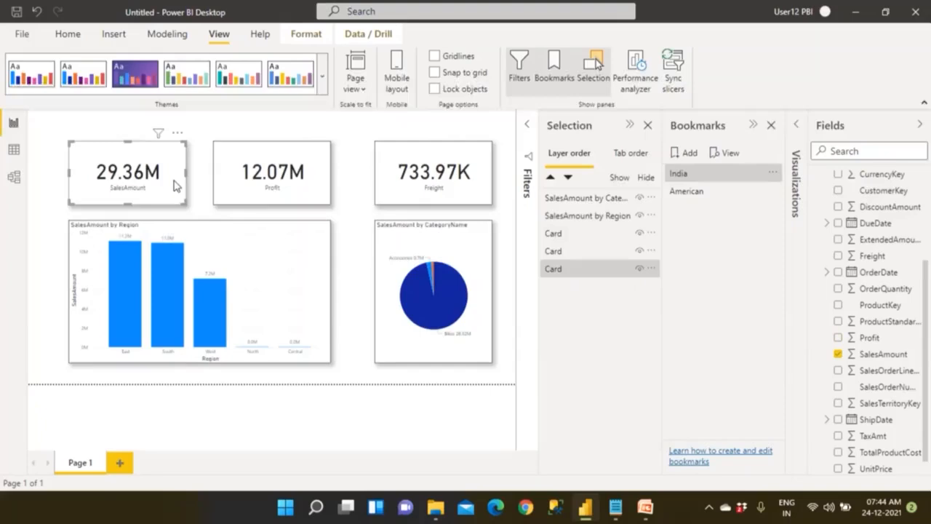
left_click(249, 186)
left_click(257, 281)
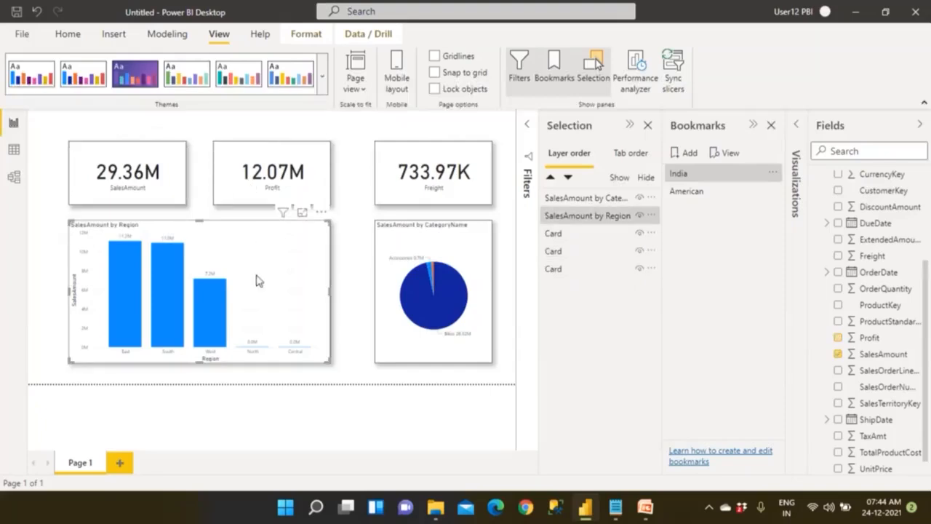
Try hiding the Freight card for the India bookmark and reapply that bookmark
left_click(425, 193)
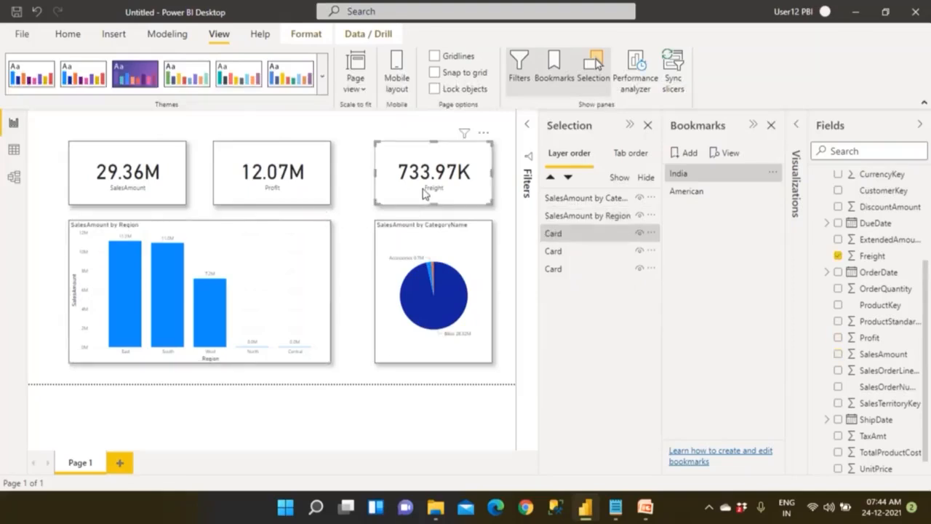
left_click(640, 234)
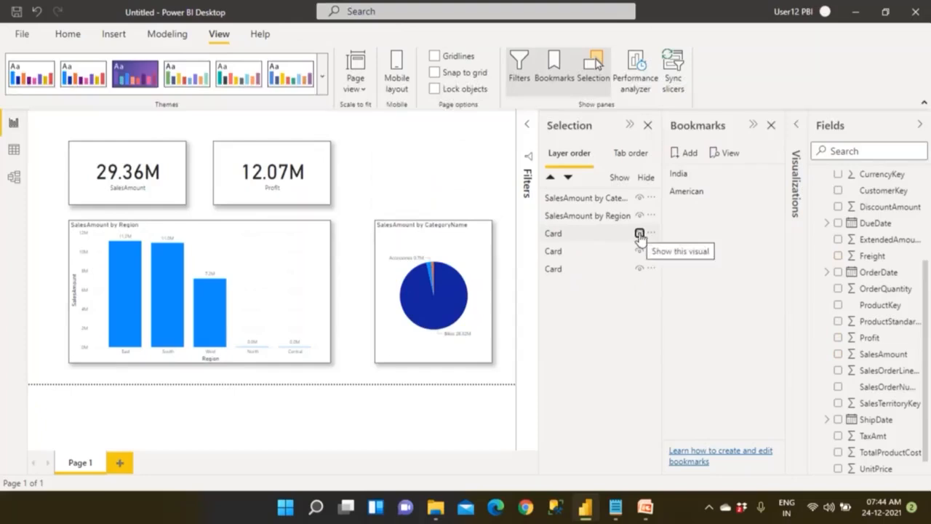
left_click(678, 176)
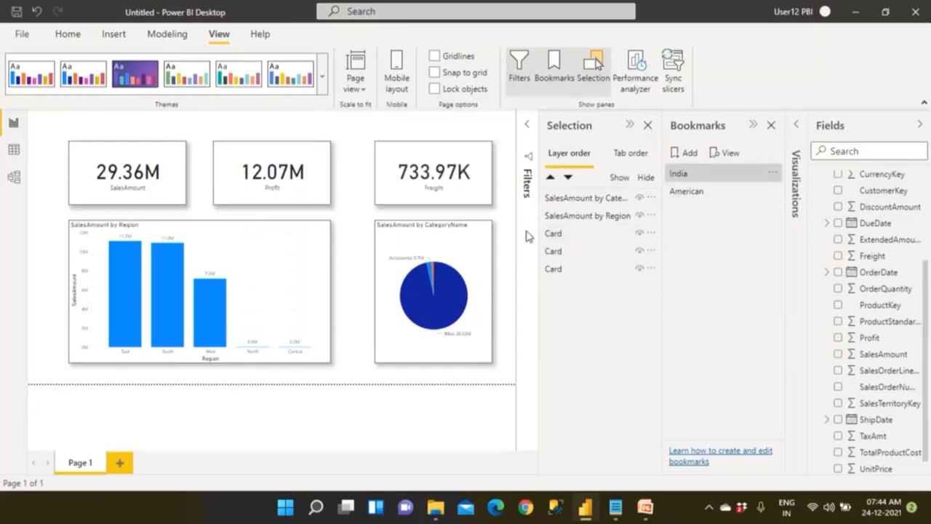
Hide the Freight card and the SalesAmount by CategoryName pie chart, and update the India bookmark with this view
left_click(469, 188)
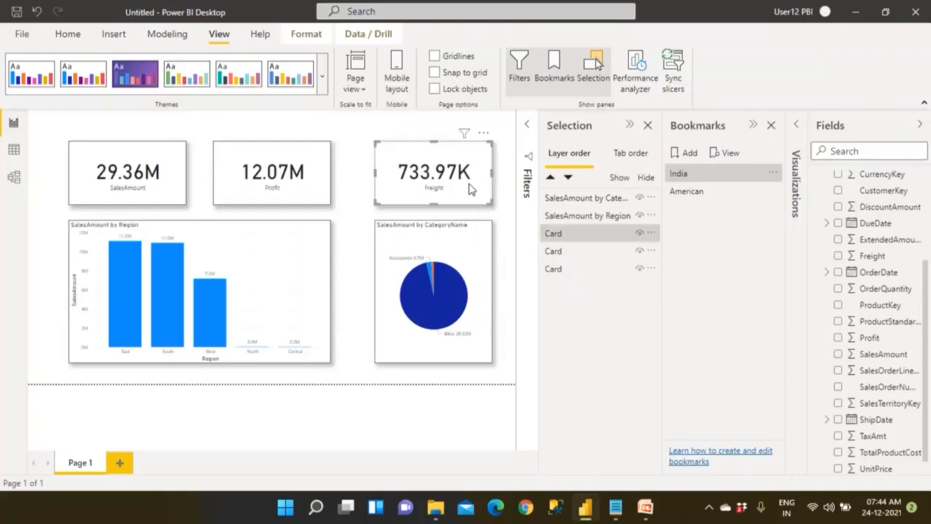
left_click(640, 233)
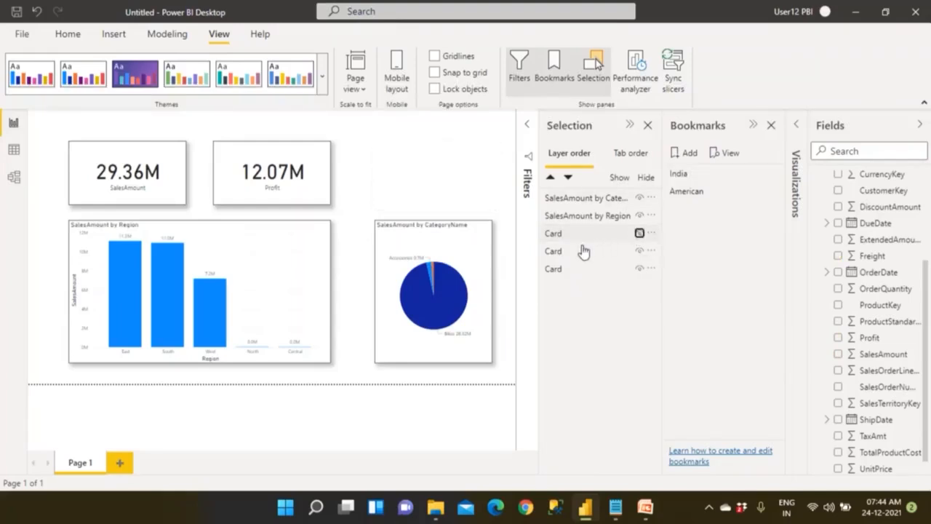
left_click(485, 294)
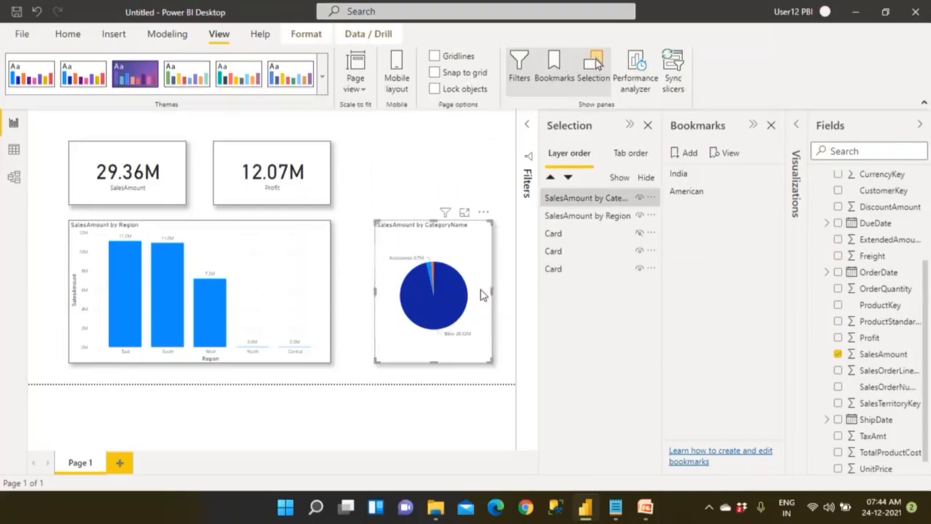
left_click(640, 199)
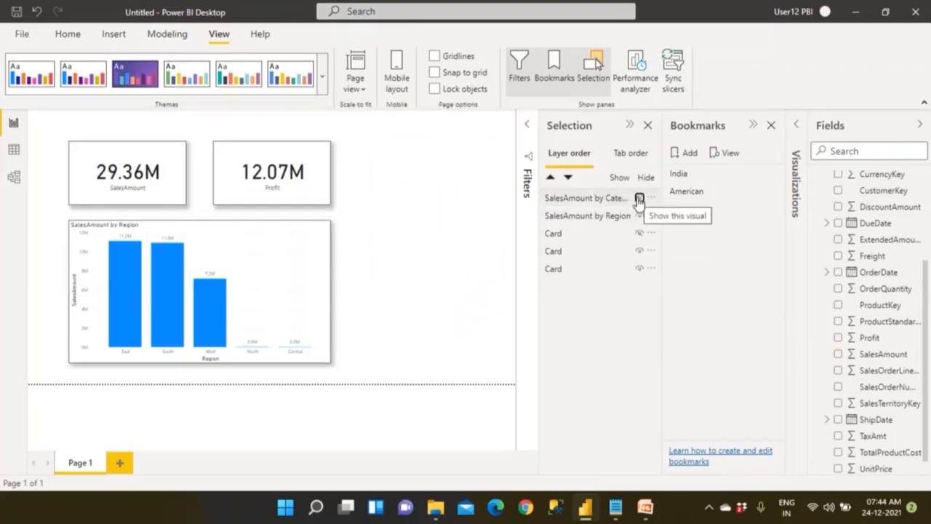
right_click(679, 179)
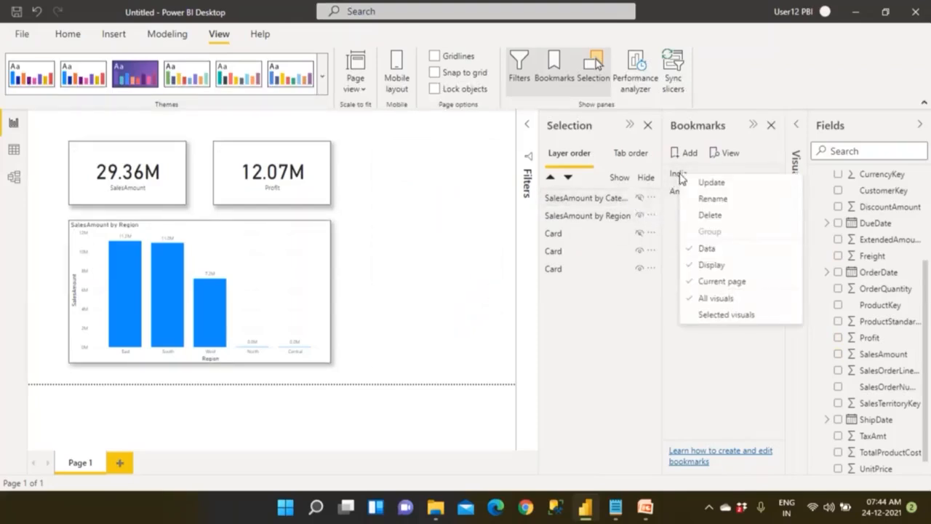
left_click(690, 182)
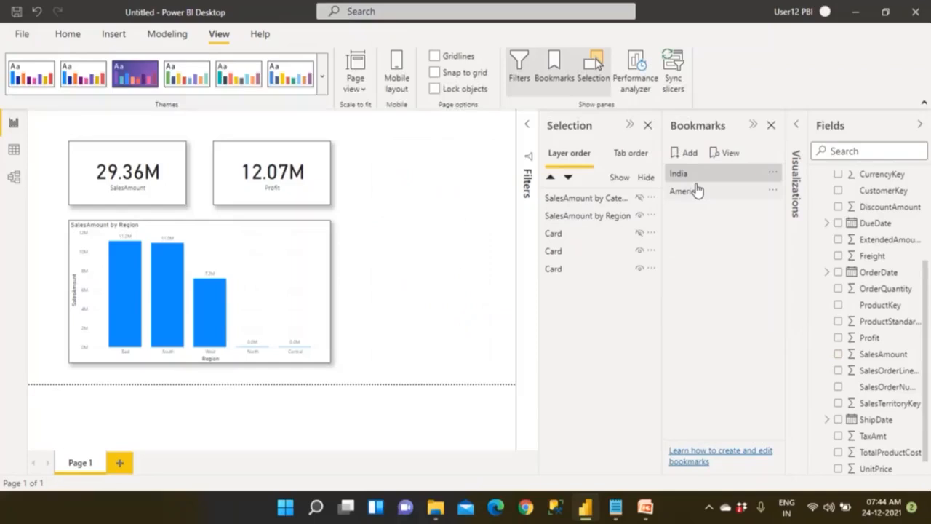
left_click(686, 179)
Apply the American bookmark, try hiding the SalesAmount card, the SalesAmount by Region chart and the Profit card, and reapply the bookmark
left_click(691, 195)
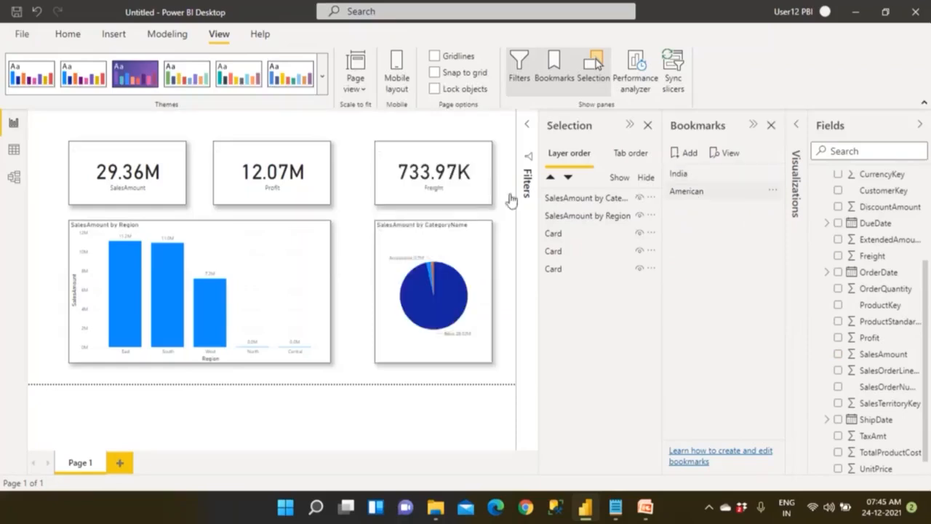
left_click(168, 187)
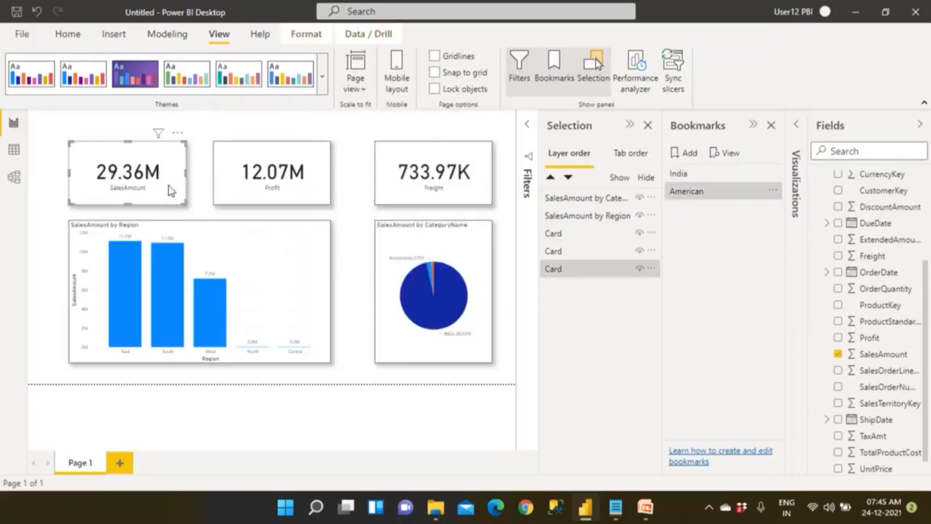
left_click(651, 269)
left_click(639, 270)
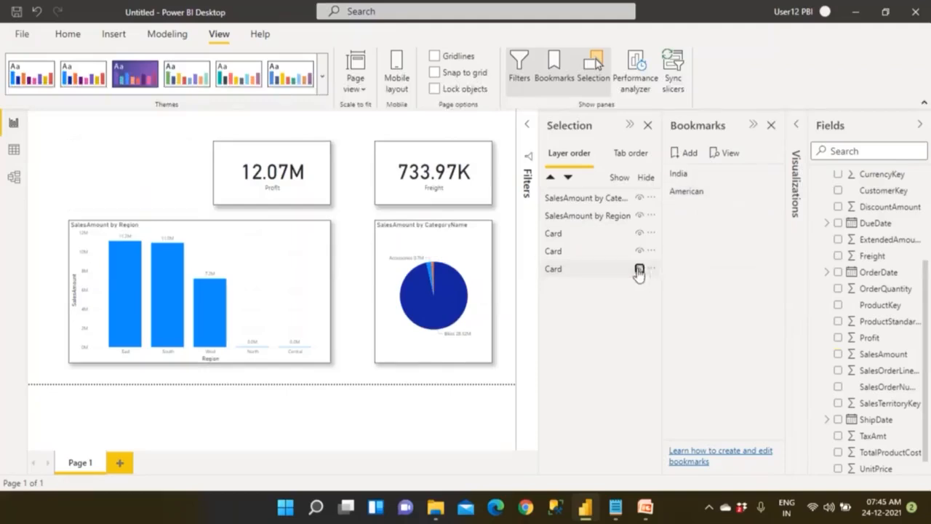
left_click(262, 262)
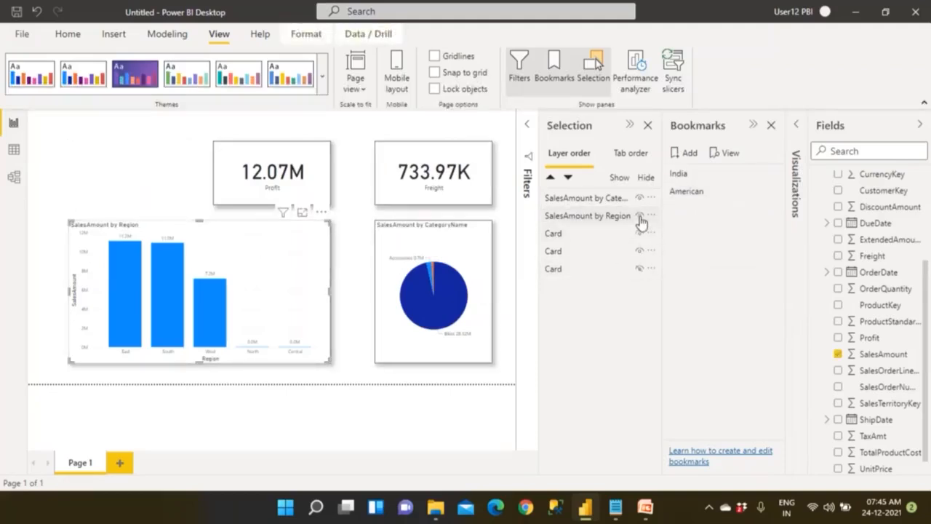
left_click(640, 215)
left_click(310, 197)
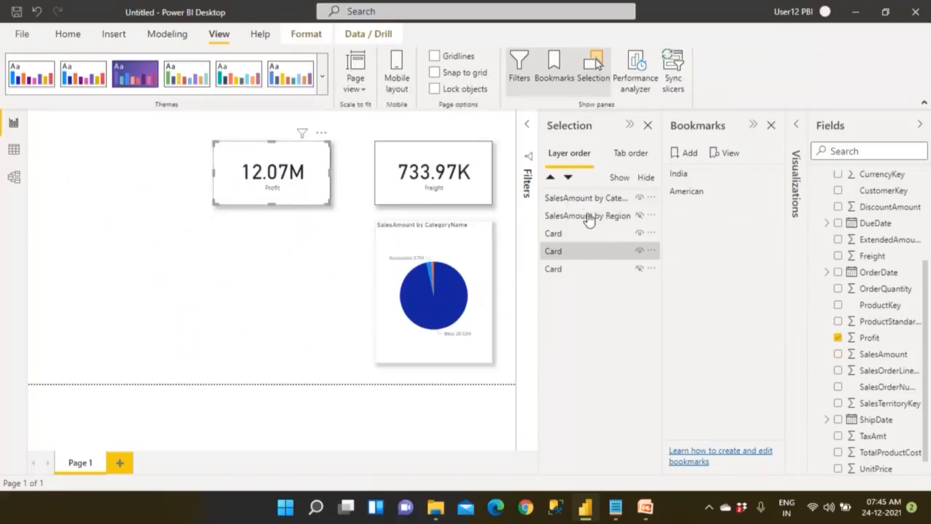
left_click(640, 251)
left_click(687, 196)
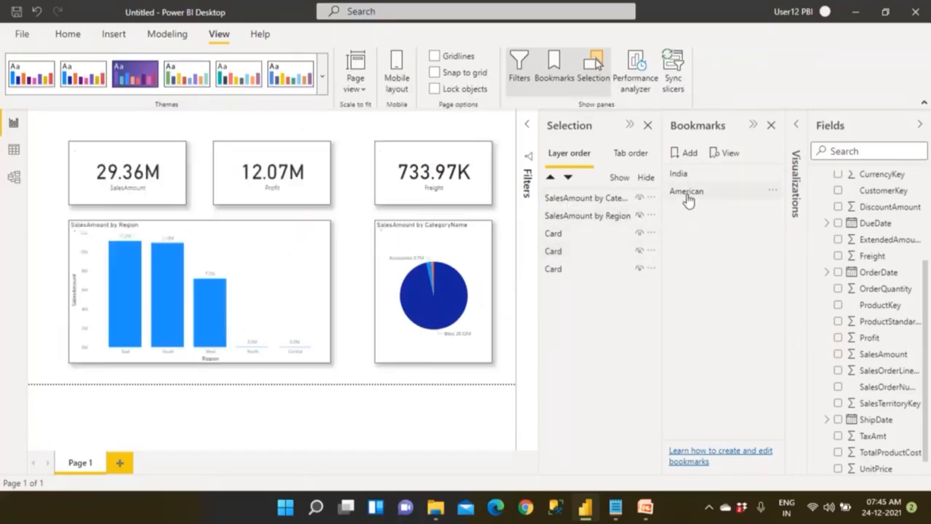
Update the American bookmark with all visuals shown, and switch between the India and American bookmarks to compare them
right_click(689, 193)
left_click(694, 203)
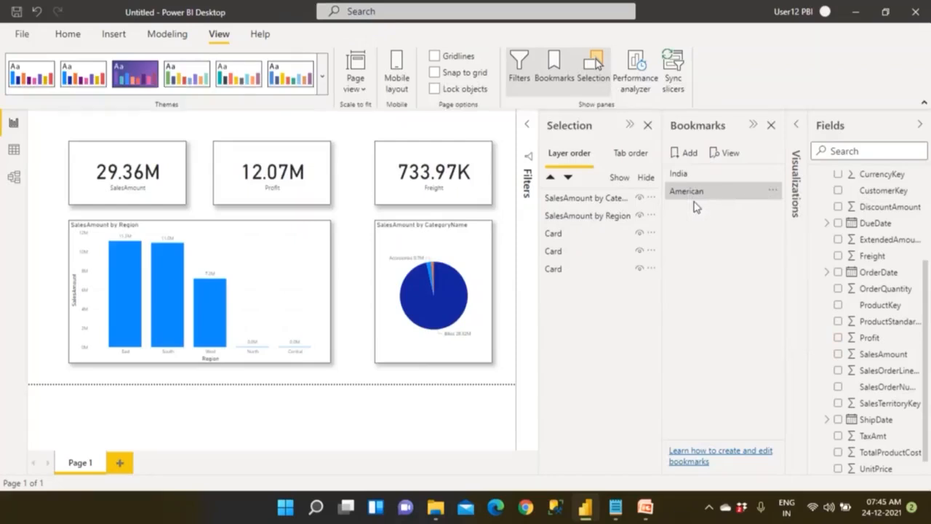
right_click(688, 198)
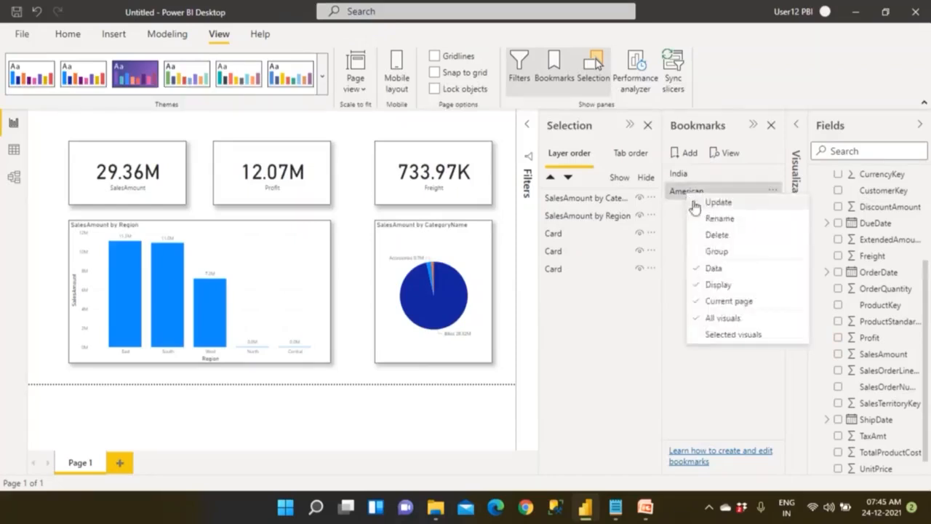
left_click(695, 202)
left_click(682, 177)
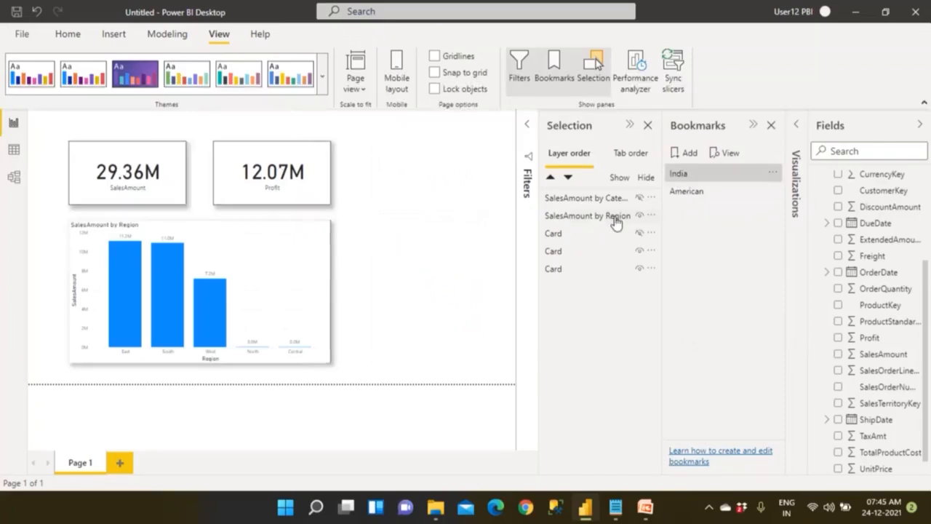
left_click(697, 199)
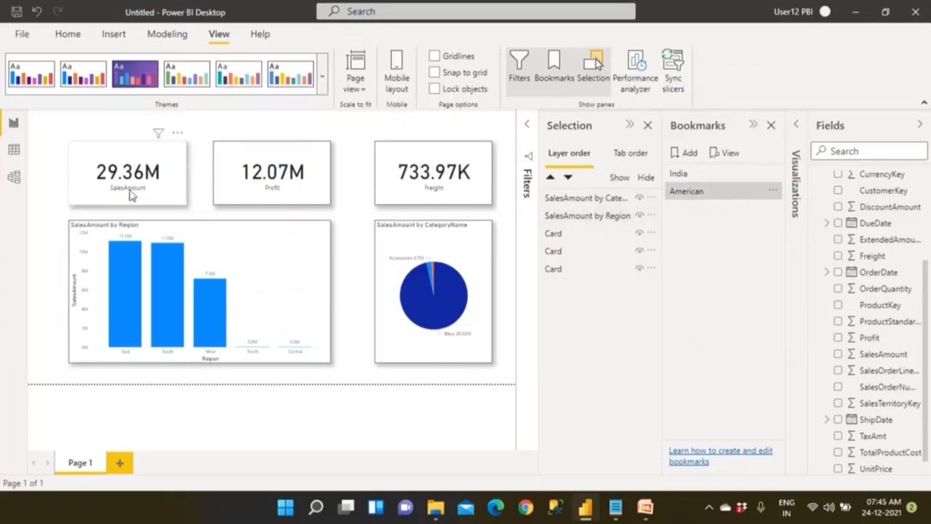
Try twice to hide the SalesAmount card for the American bookmark, selecting the column chart and reapplying the bookmark each time
left_click(173, 186)
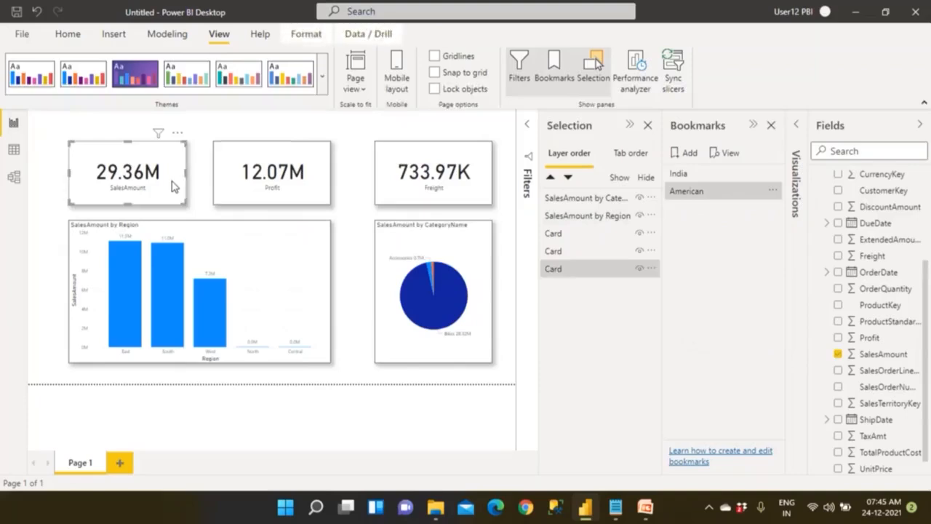
left_click(639, 269)
left_click(267, 283)
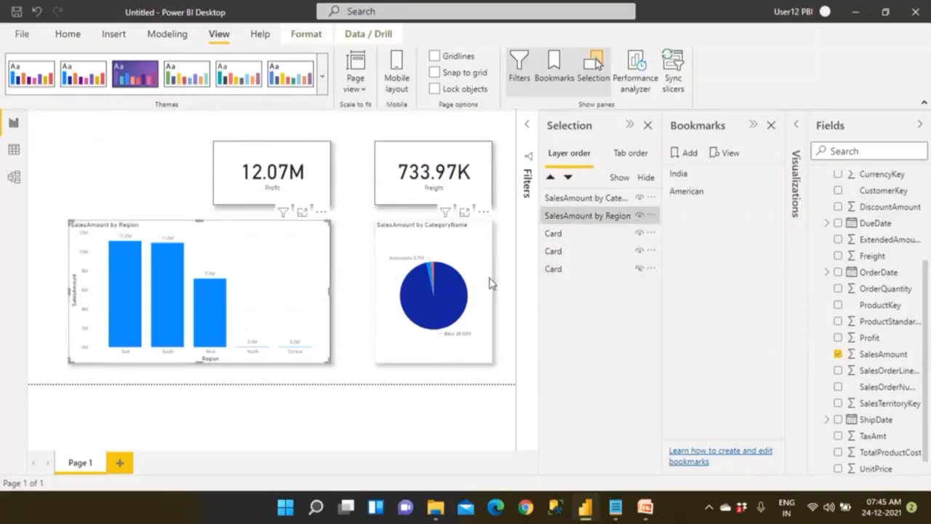
left_click(684, 192)
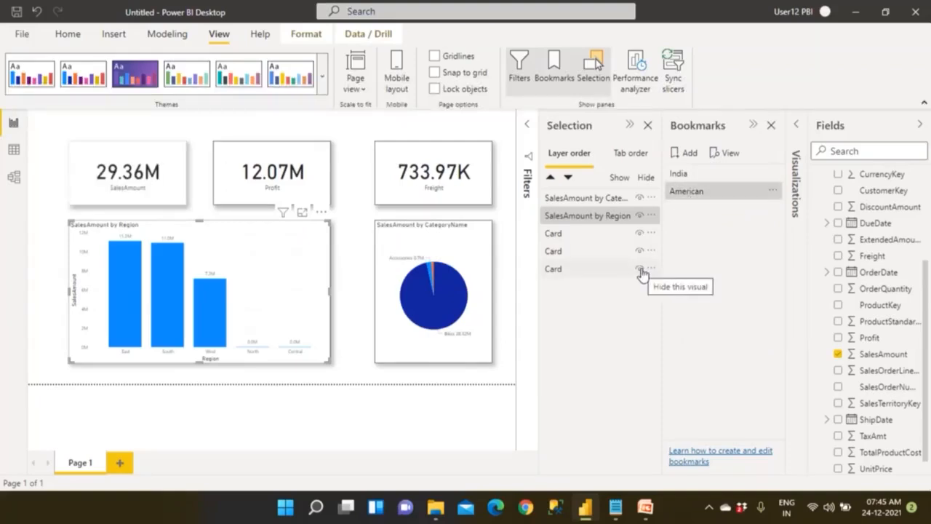
left_click(145, 184)
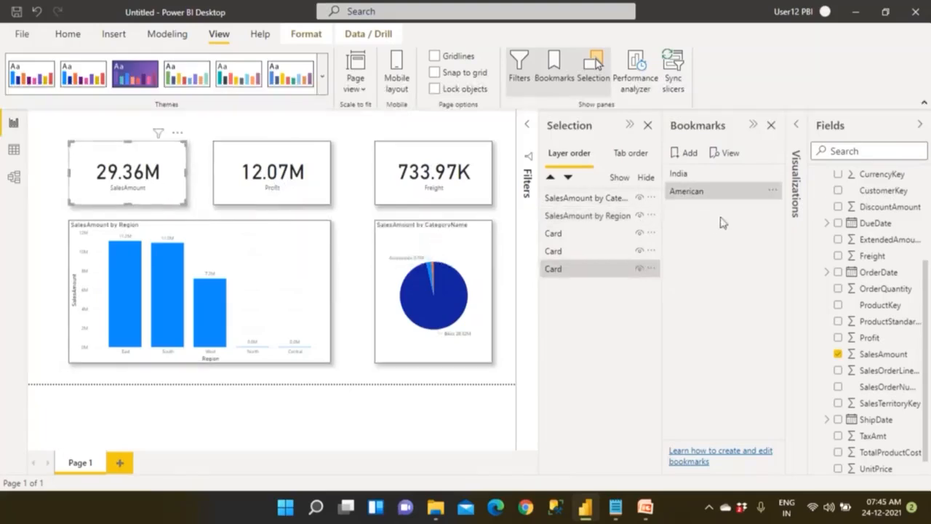
left_click(640, 268)
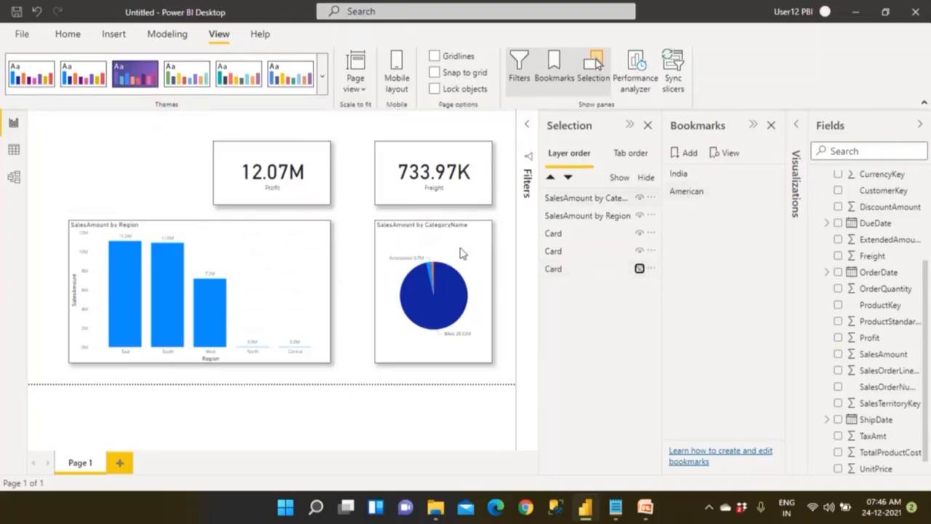
left_click(294, 315)
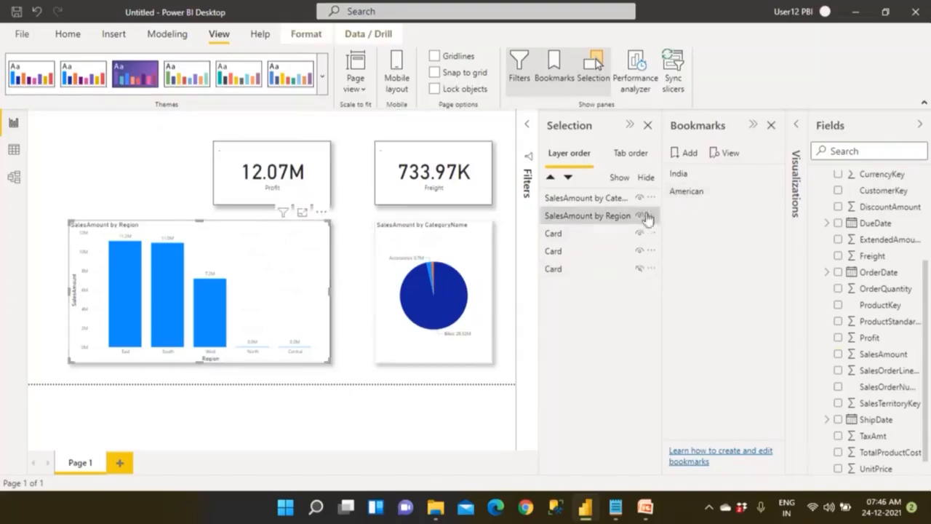
left_click(701, 194)
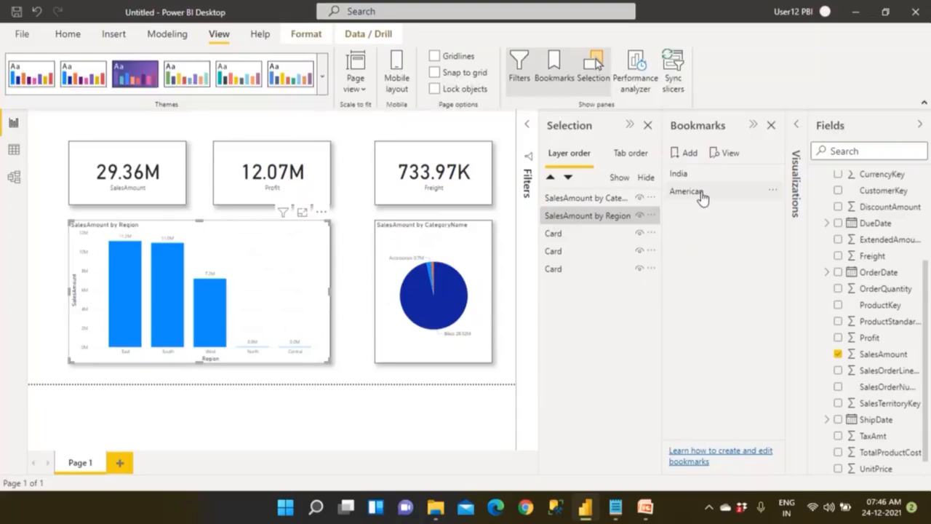
Hide the SalesAmount card and update the American bookmark with this view
left_click(640, 269)
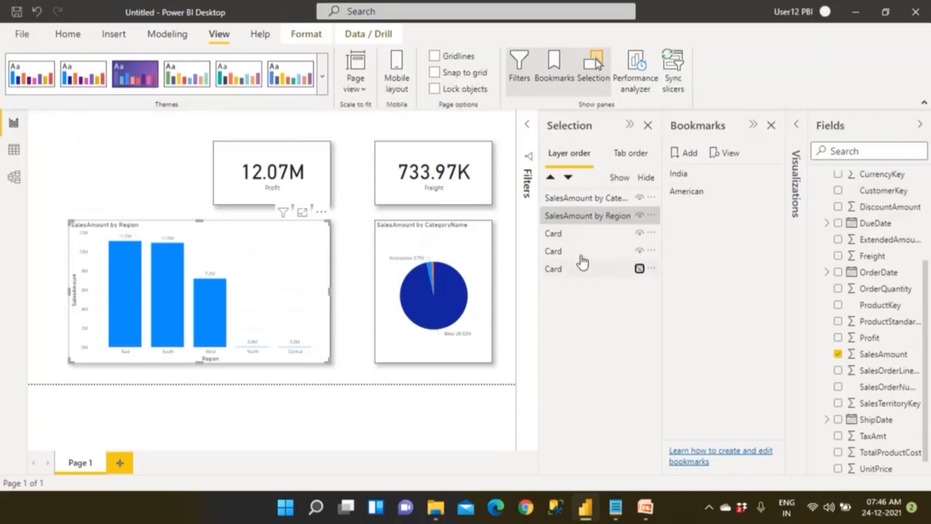
right_click(701, 194)
left_click(717, 203)
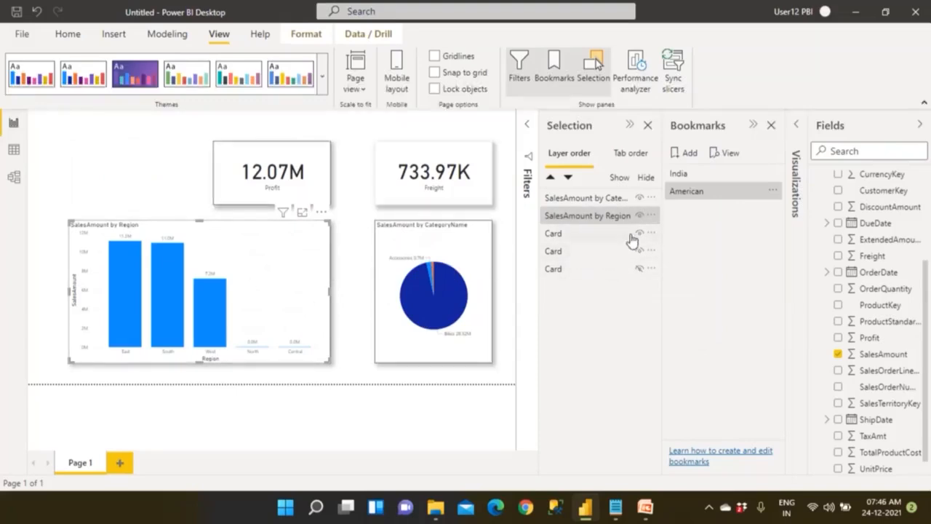
Try to hide the Profit card, and reapply the American bookmark
left_click(607, 254)
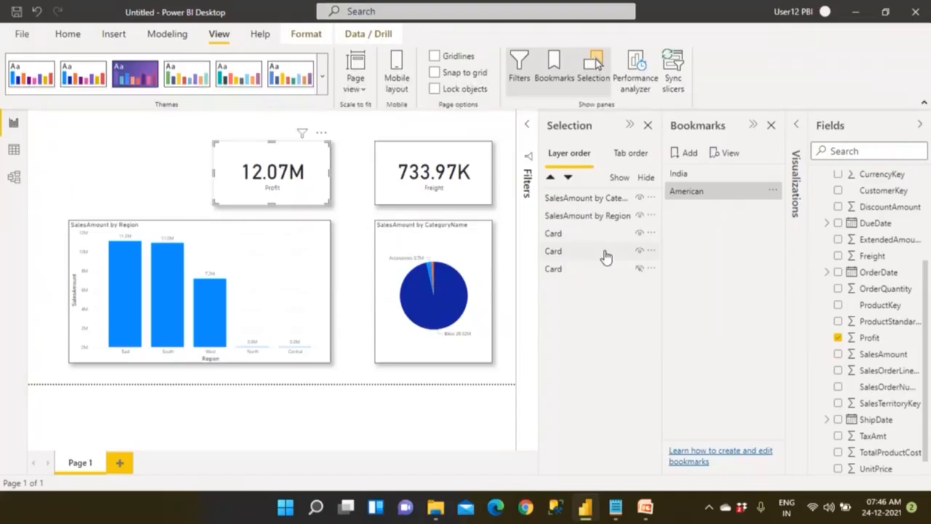
right_click(604, 252)
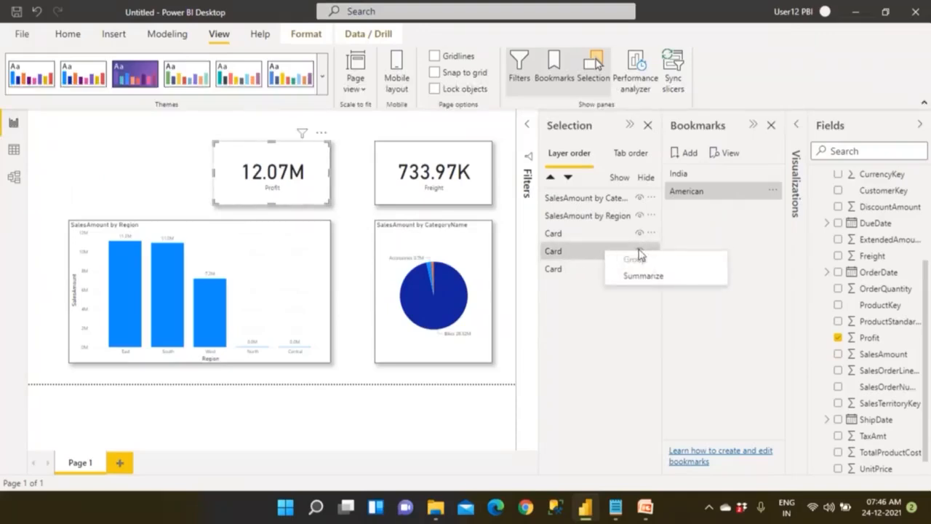
left_click(639, 251)
left_click(688, 195)
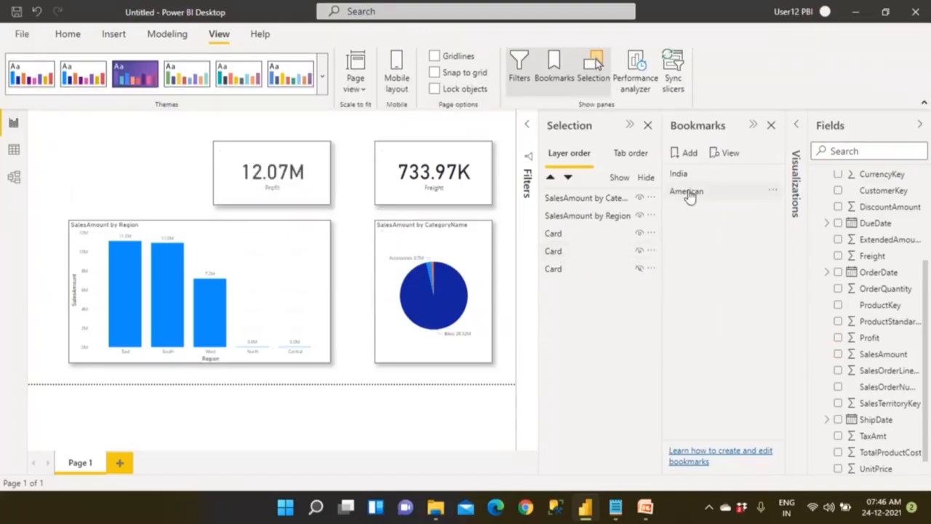
right_click(690, 195)
left_click(690, 194)
Hide the Profit card and update the American bookmark with this view
left_click(582, 252)
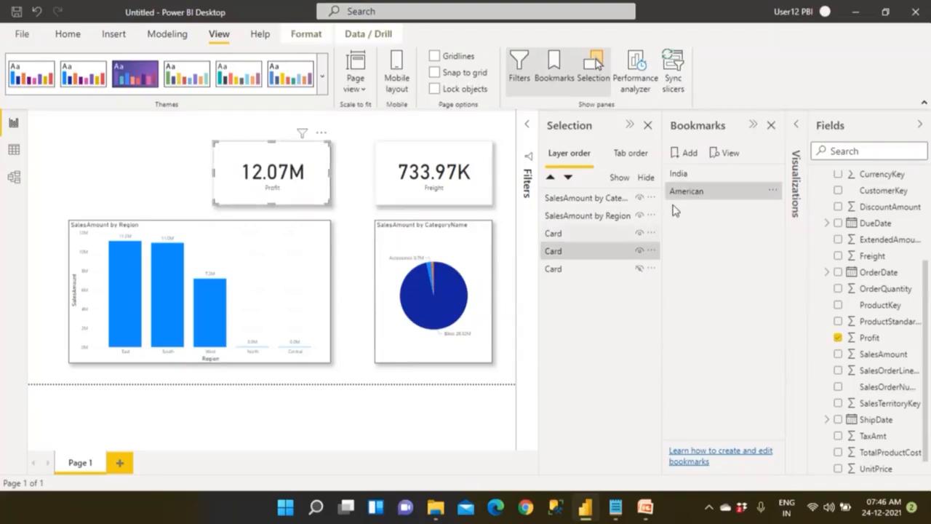
left_click(640, 251)
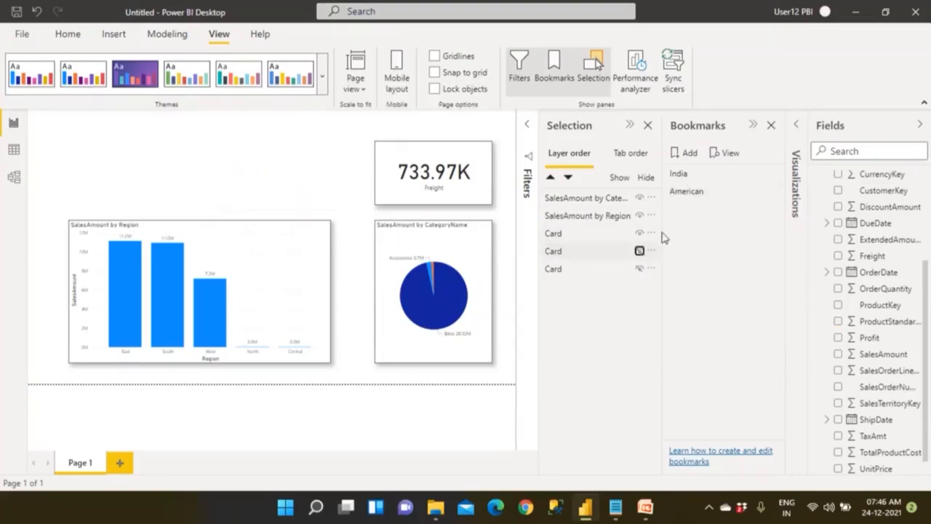
right_click(690, 195)
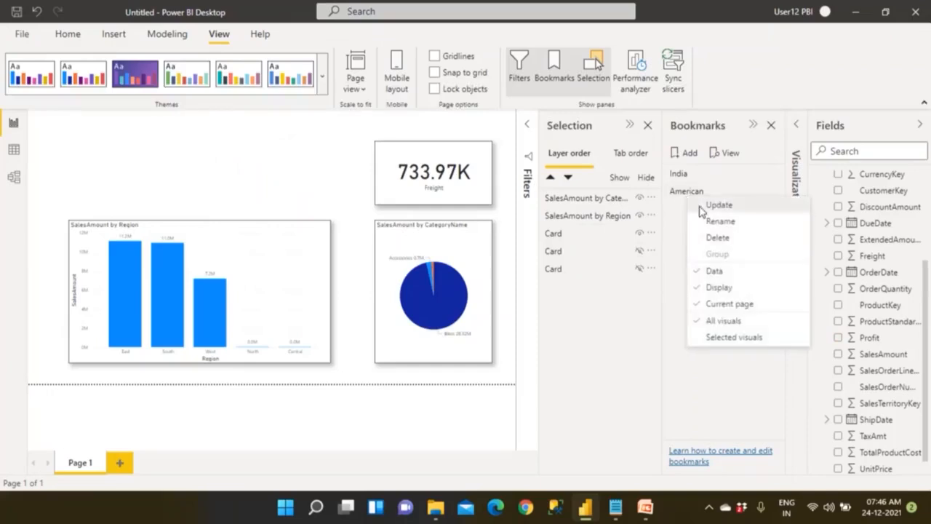
left_click(701, 210)
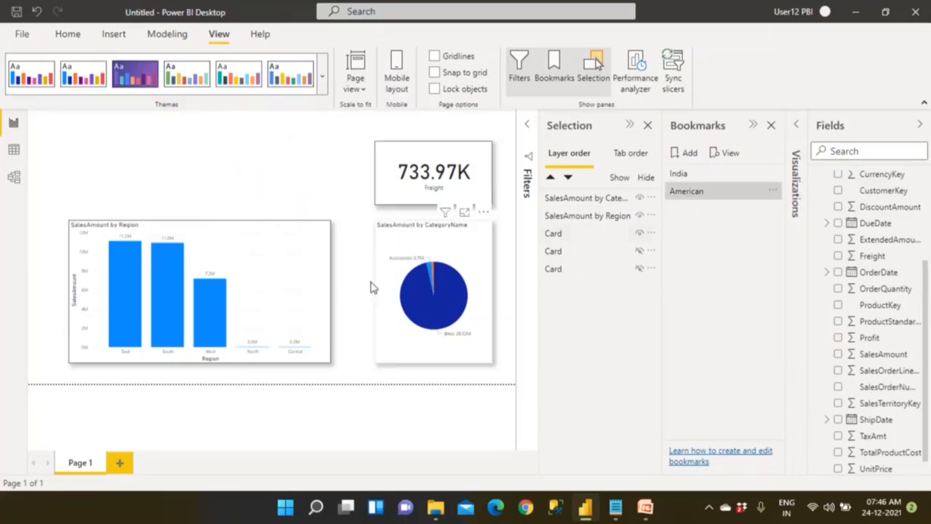
Hide the SalesAmount by Region chart and update the American bookmark with this view
left_click(310, 298)
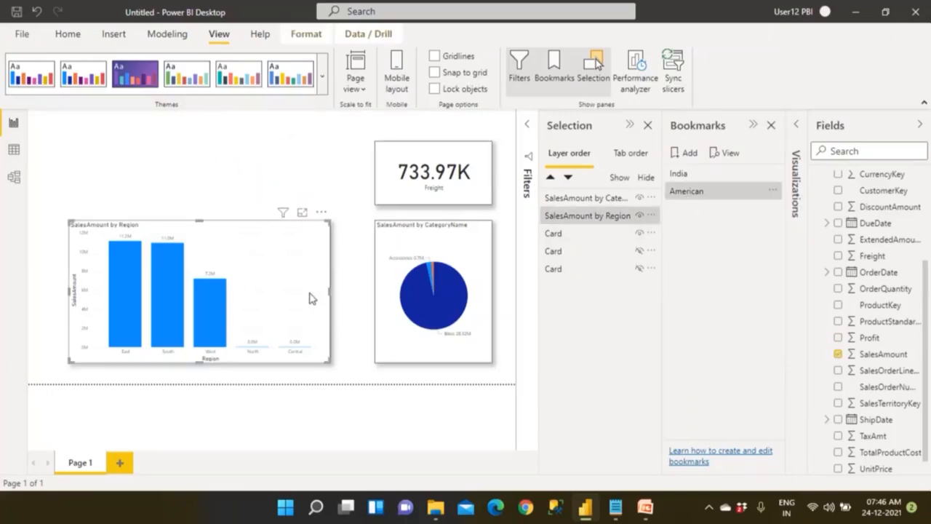
left_click(639, 216)
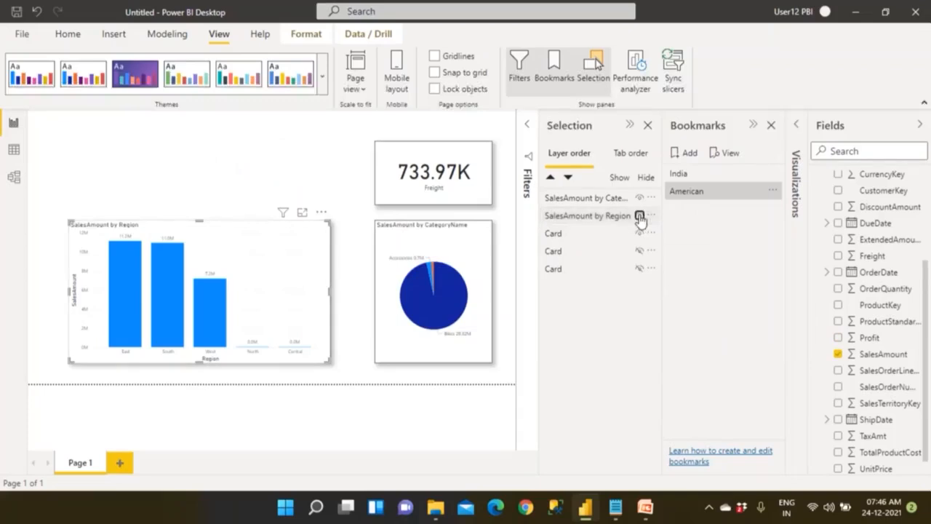
right_click(684, 200)
left_click(692, 207)
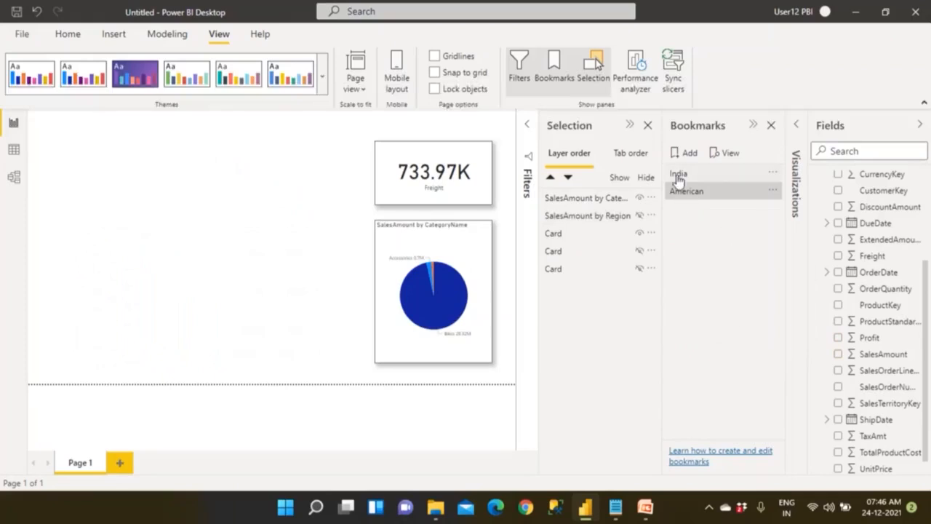
Switch repeatedly between the India and American bookmarks to compare which visuals each one shows, ending on India
left_click(679, 176)
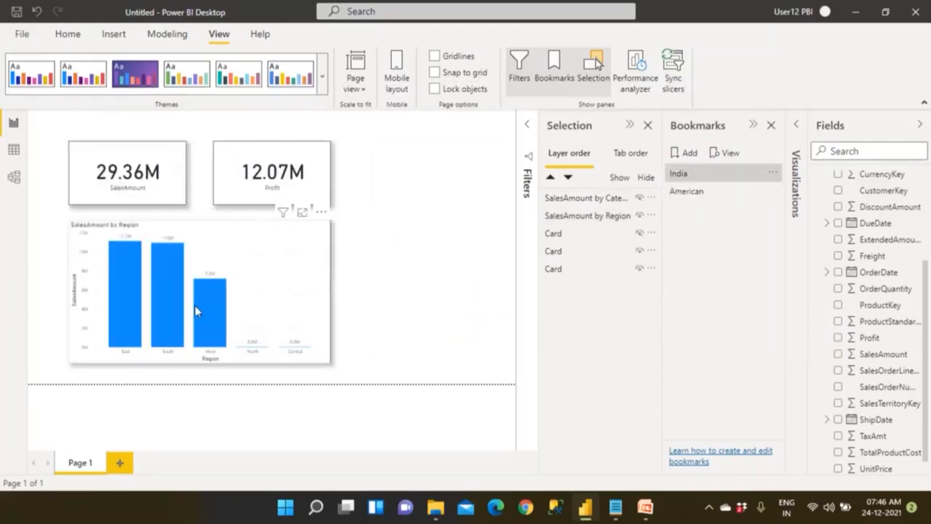
left_click(687, 192)
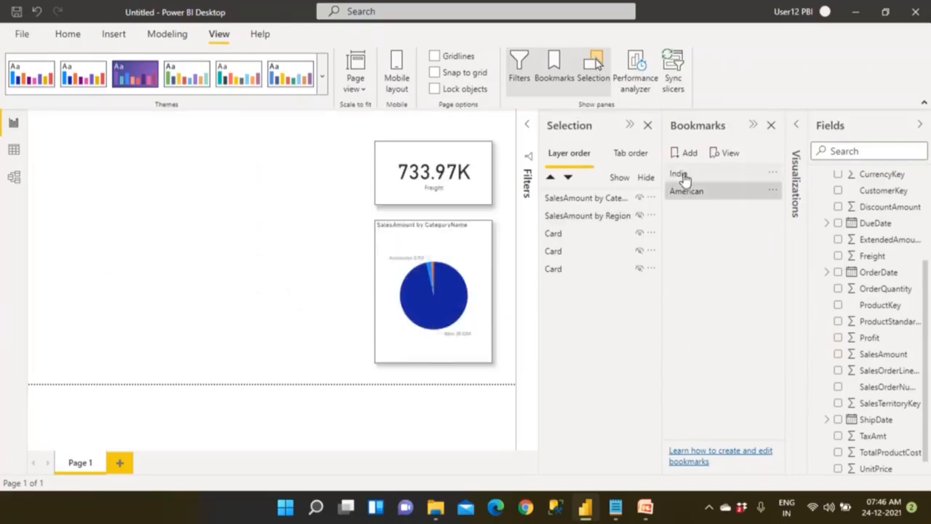
left_click(678, 175)
left_click(688, 191)
left_click(684, 176)
left_click(688, 191)
left_click(684, 176)
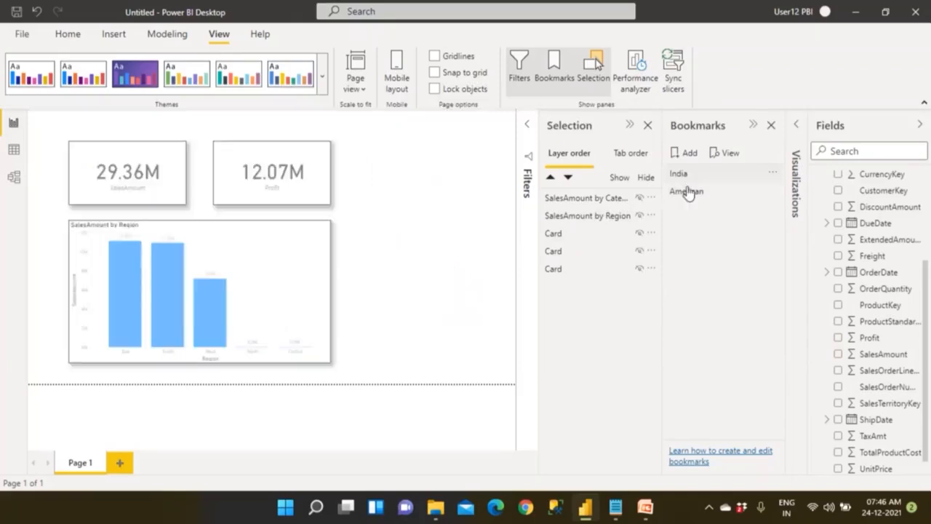
left_click(687, 190)
left_click(681, 175)
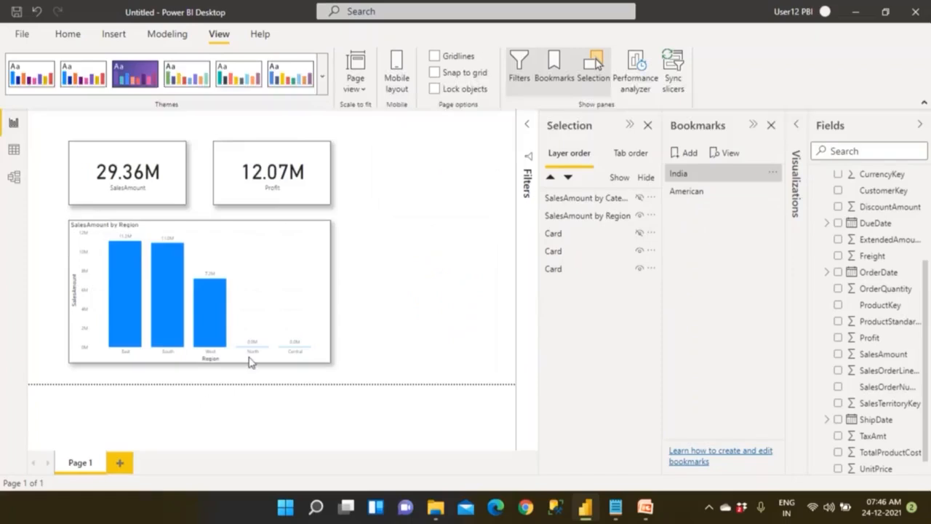
Add a third bookmark and rename it Reset
left_click(690, 154)
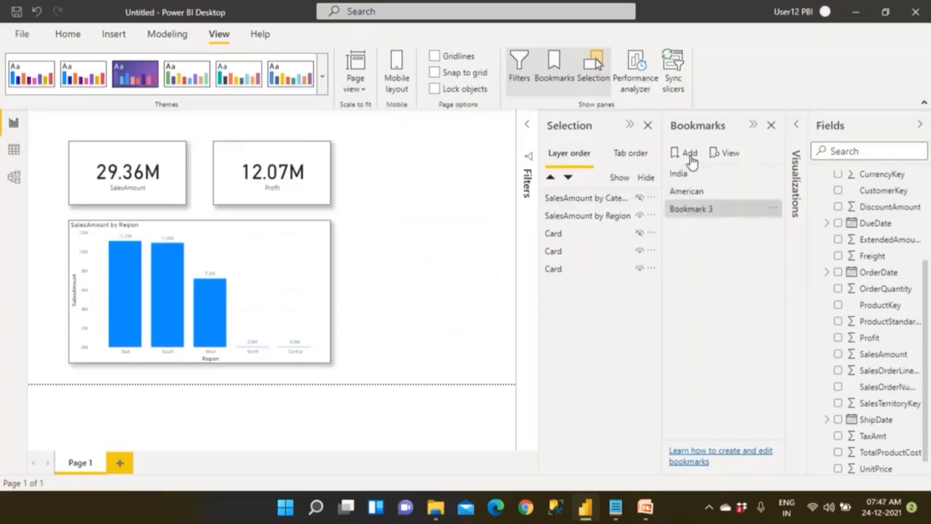
right_click(708, 213)
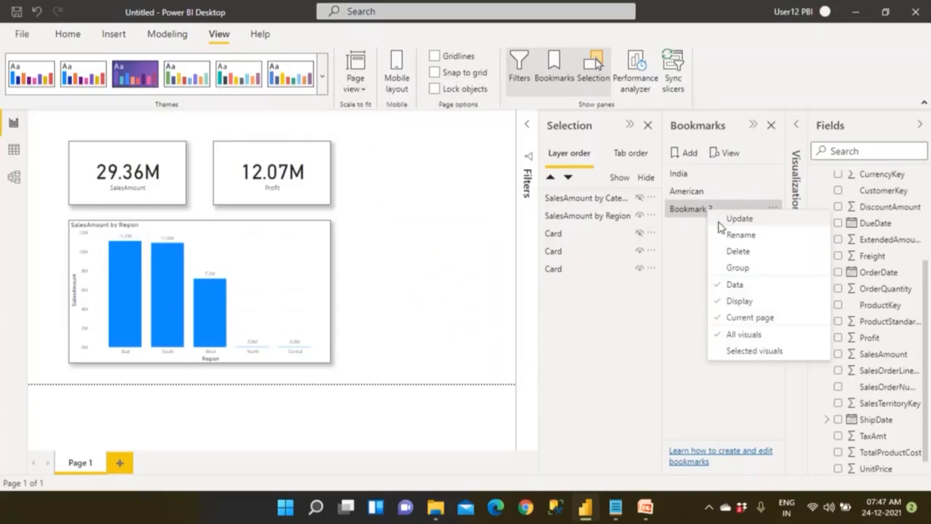
left_click(718, 221)
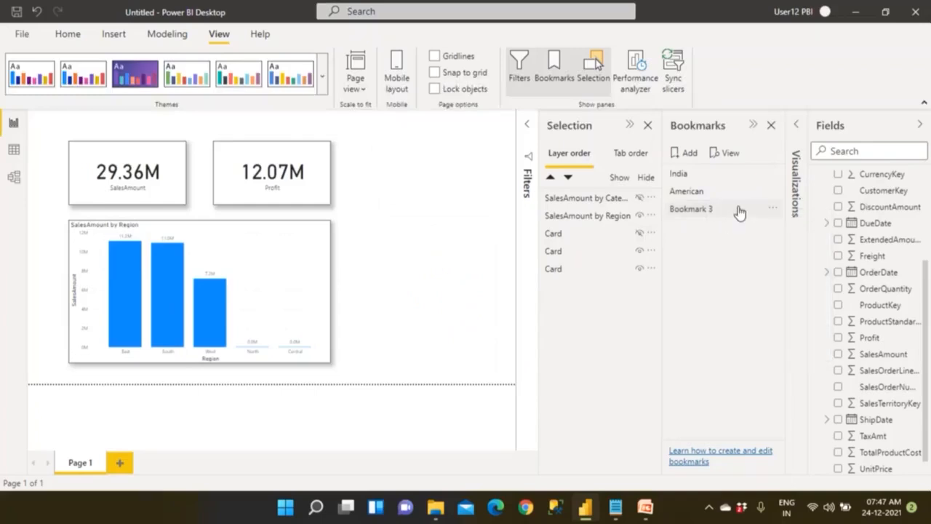
right_click(738, 211)
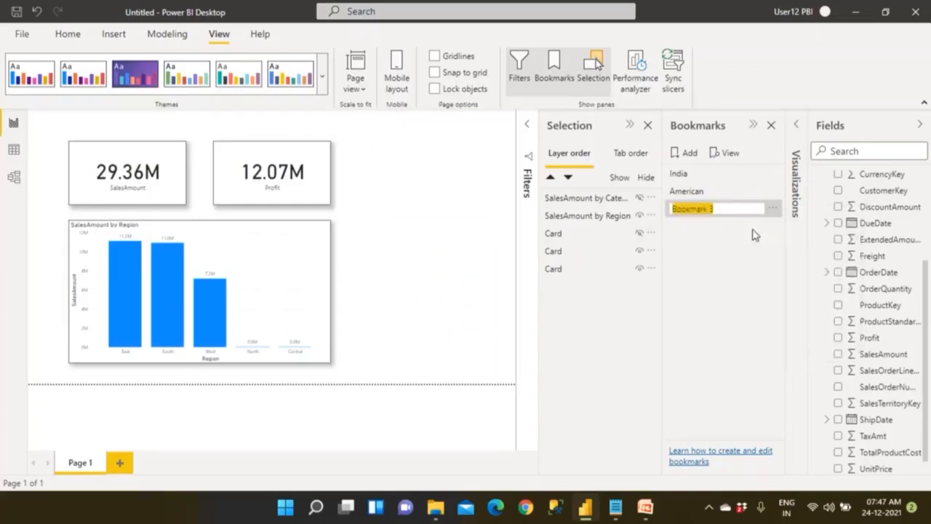
type("Reset")
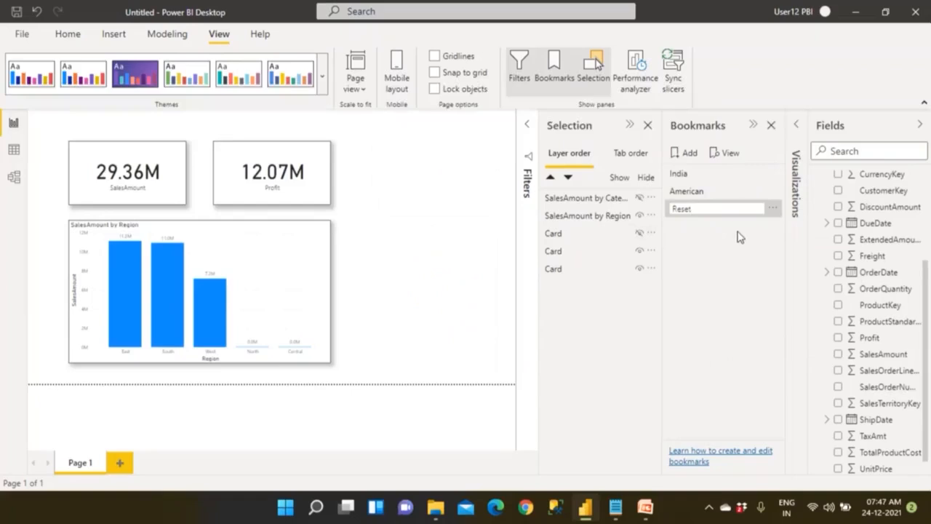
key("Return")
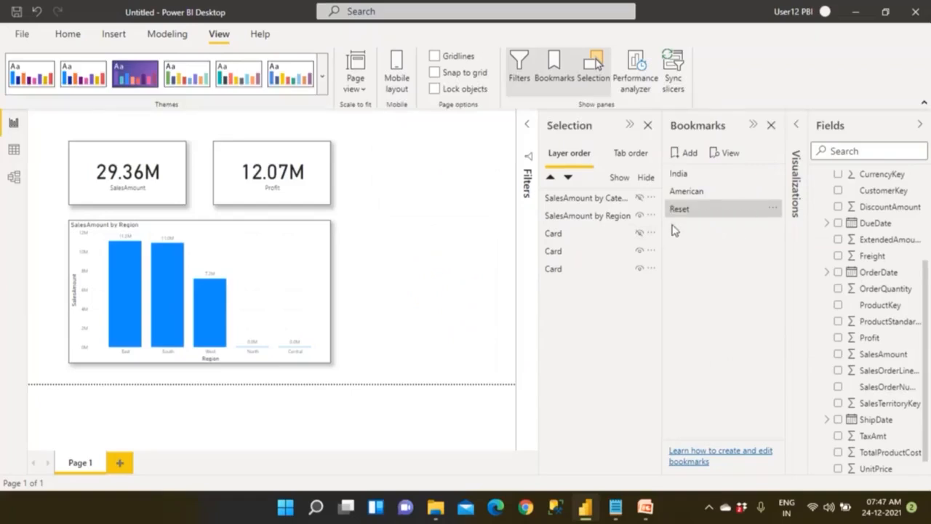
Try showing the SalesAmount by CategoryName chart and the Freight card, and reapply the Reset bookmark without updating it
left_click(639, 197)
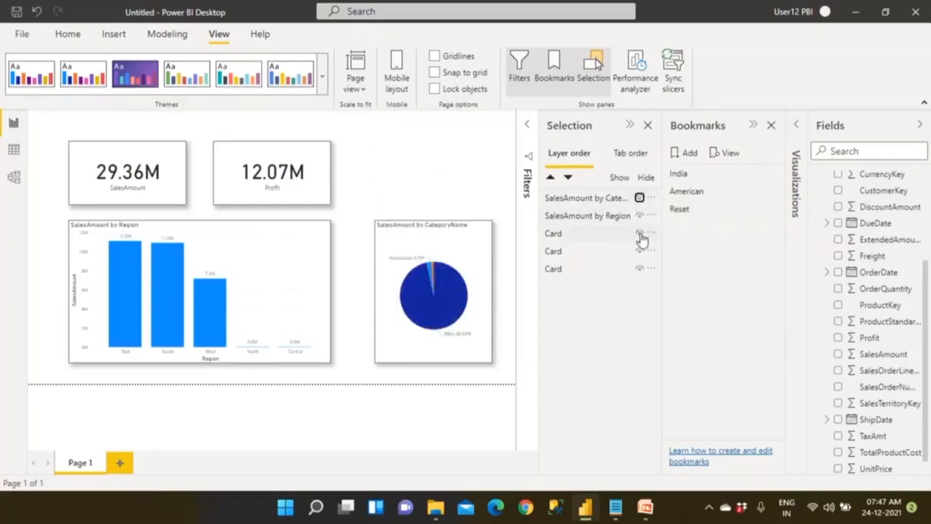
left_click(641, 234)
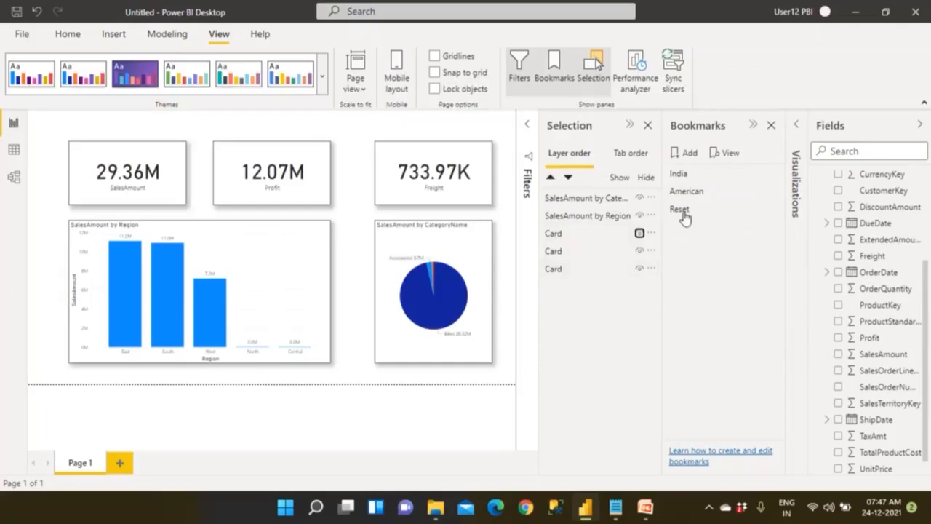
left_click(682, 213)
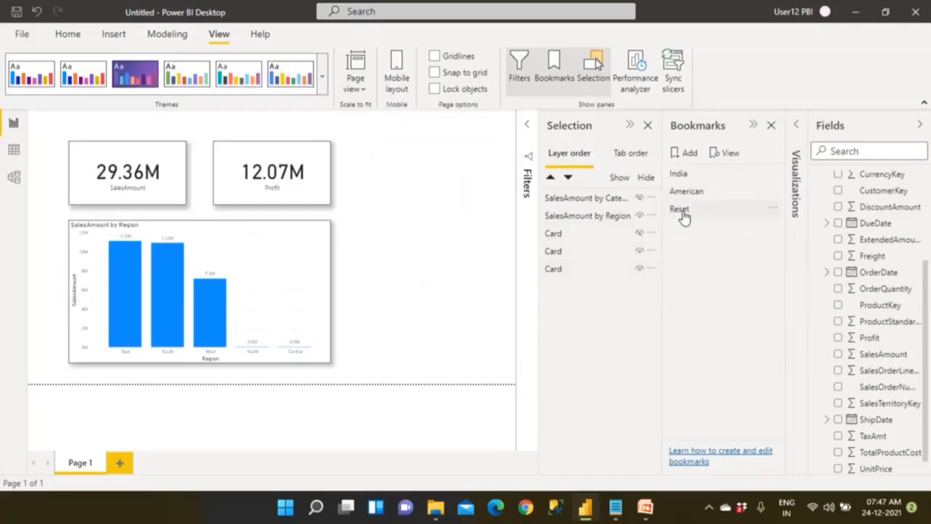
Show the SalesAmount by CategoryName chart and the Freight card, and update the Reset bookmark with all visuals shown
left_click(639, 198)
left_click(640, 234)
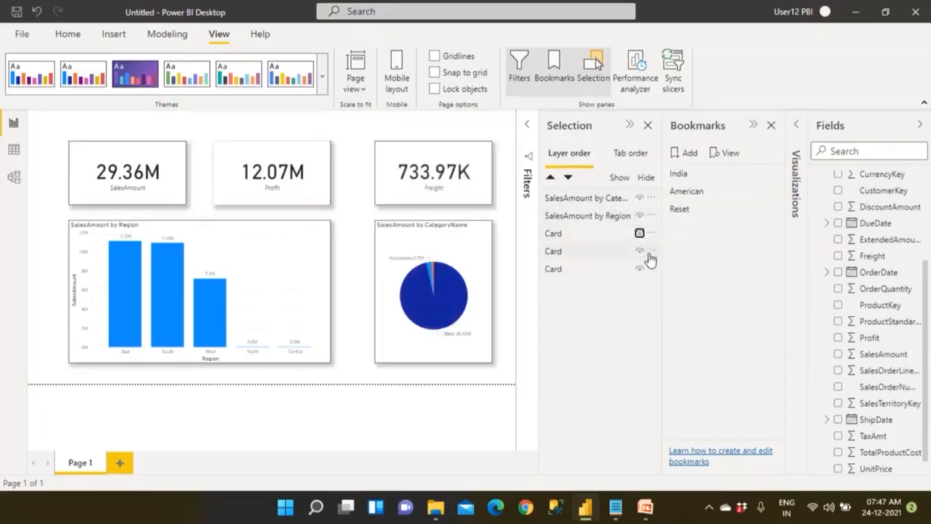
right_click(681, 213)
left_click(691, 224)
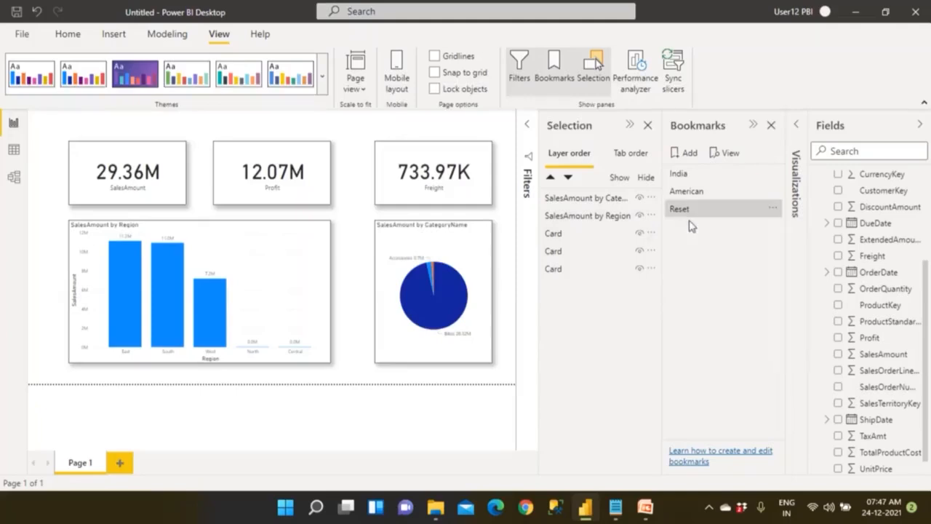
Apply the India, American and Reset bookmarks in turn to check the visuals each one shows
left_click(680, 176)
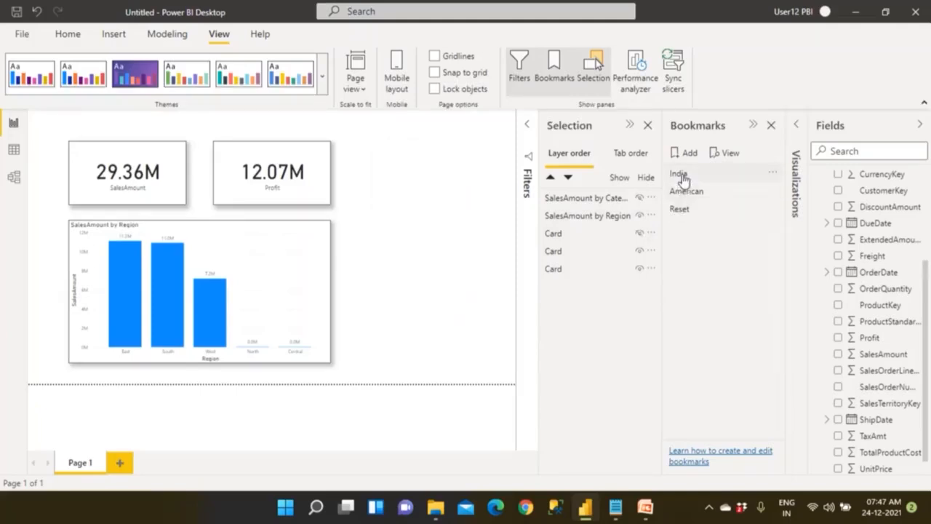
left_click(684, 193)
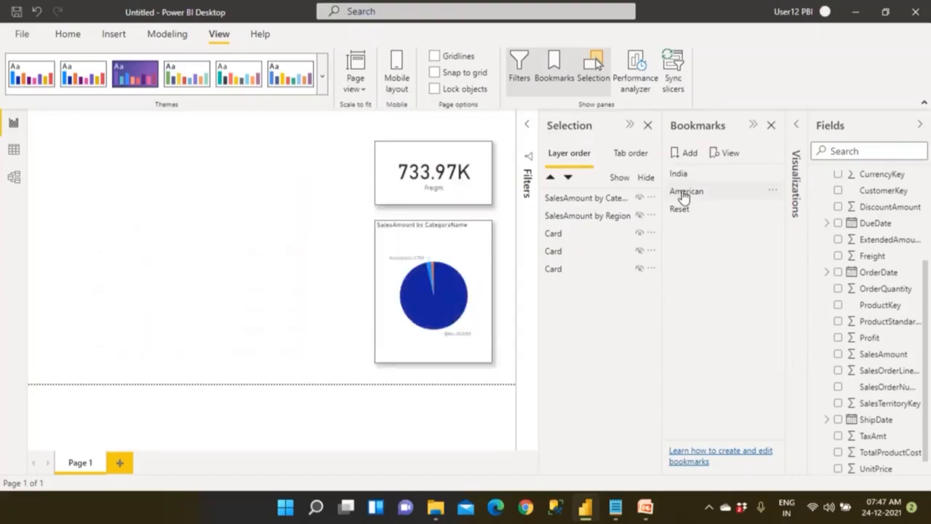
left_click(684, 210)
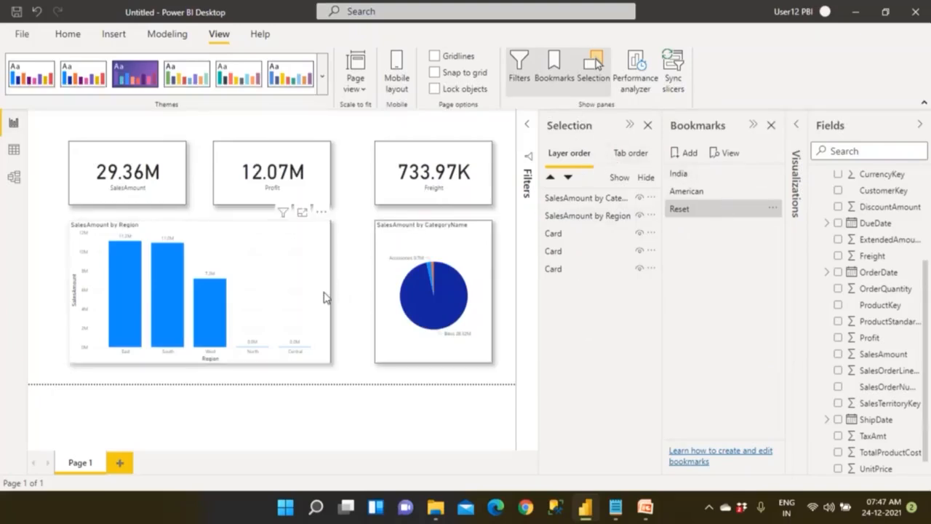
left_click(651, 268)
left_click(617, 316)
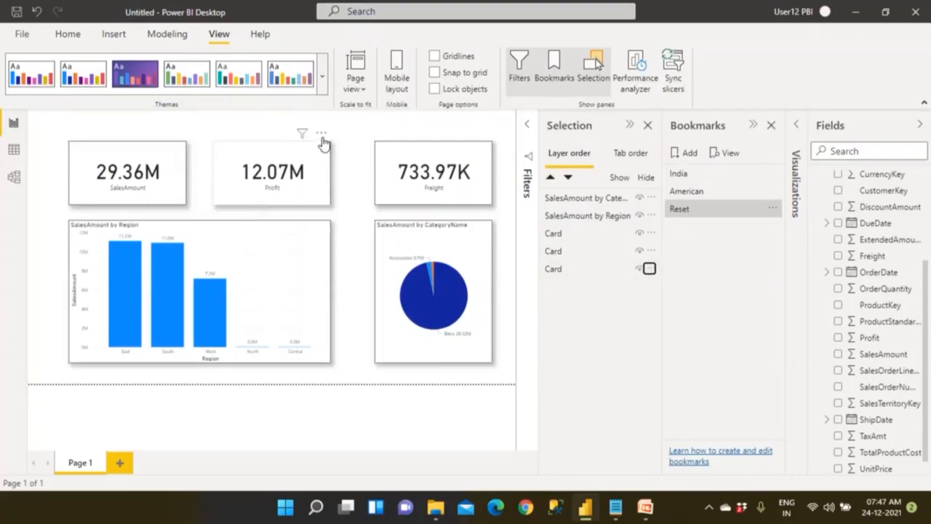
left_click(322, 137)
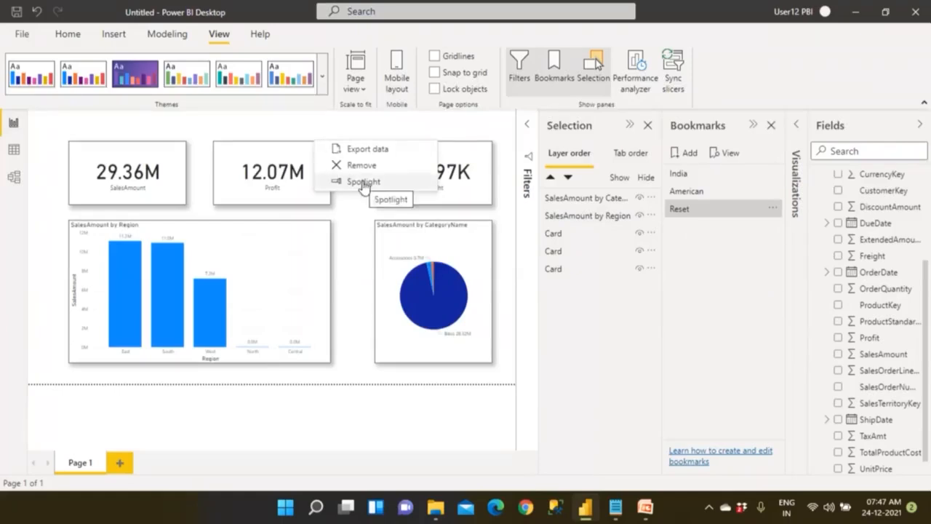
left_click(697, 281)
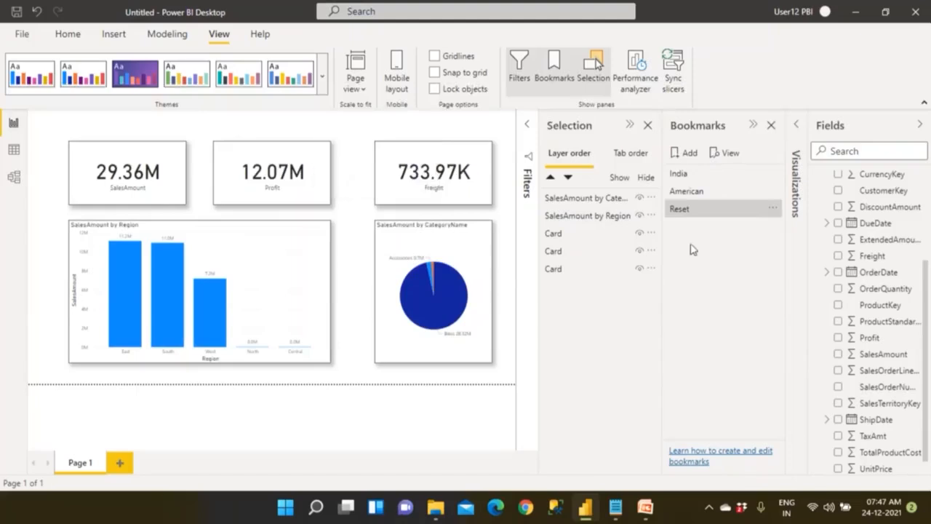
Add a fourth bookmark with all visuals shown and rename it CEO
left_click(682, 157)
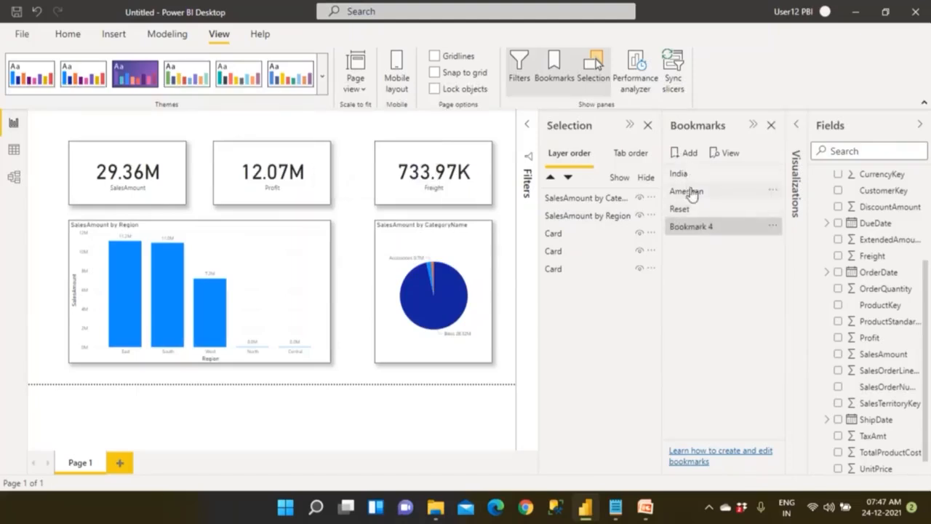
right_click(713, 233)
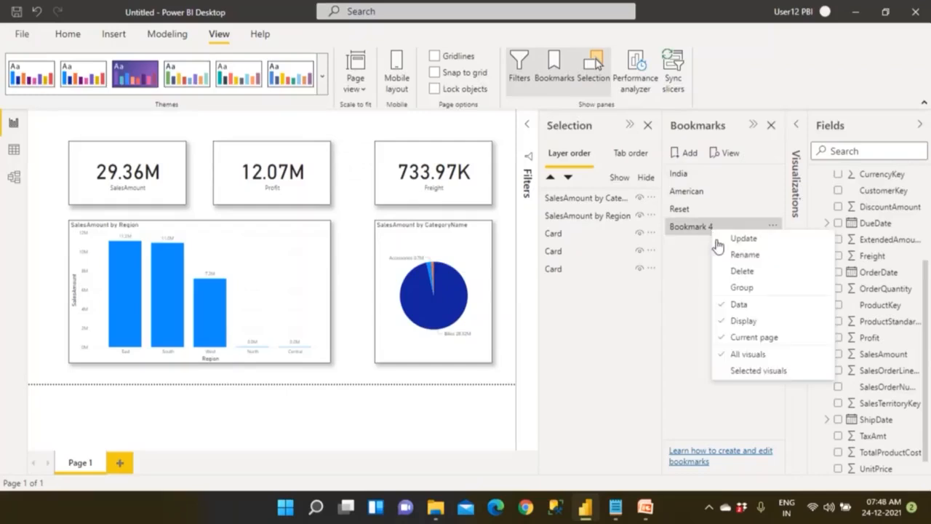
left_click(731, 256)
type("CEO")
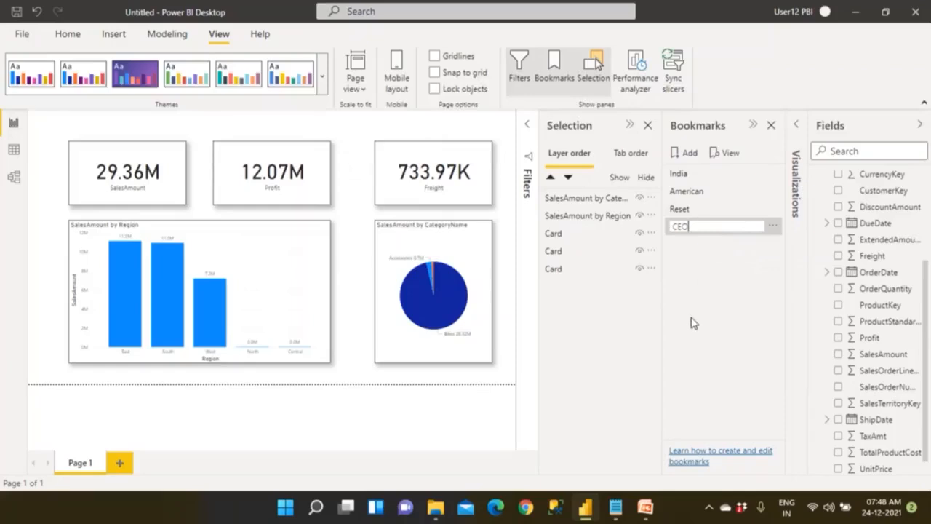
key("Return")
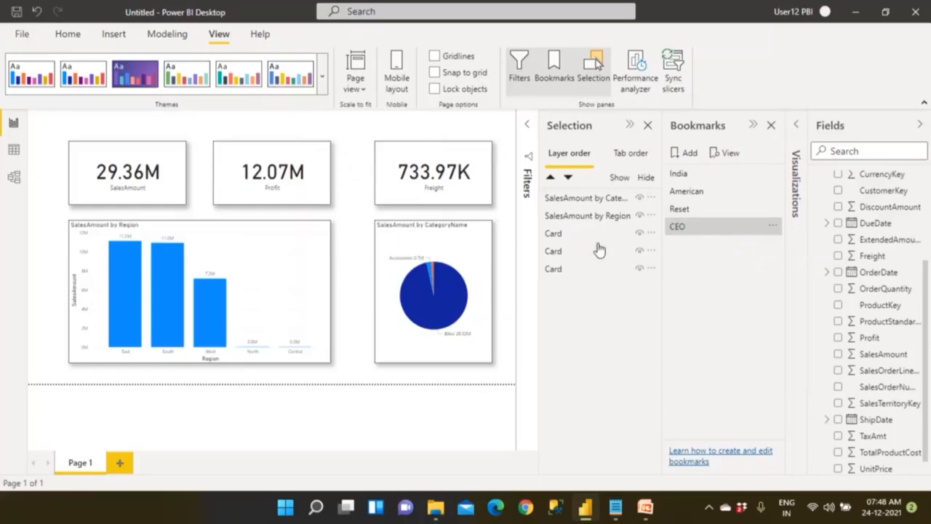
Try spotlighting the SalesAmount by Region chart without updating the CEO bookmark
left_click(269, 290)
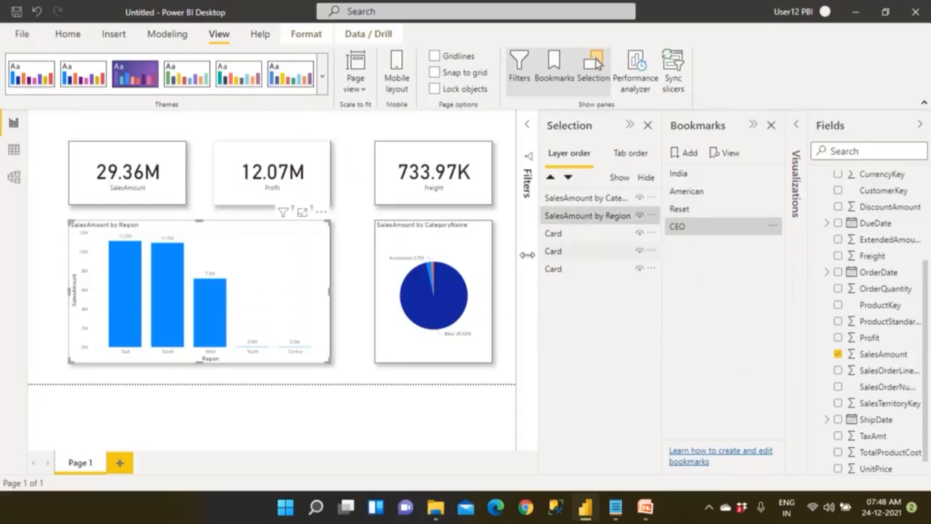
left_click(321, 212)
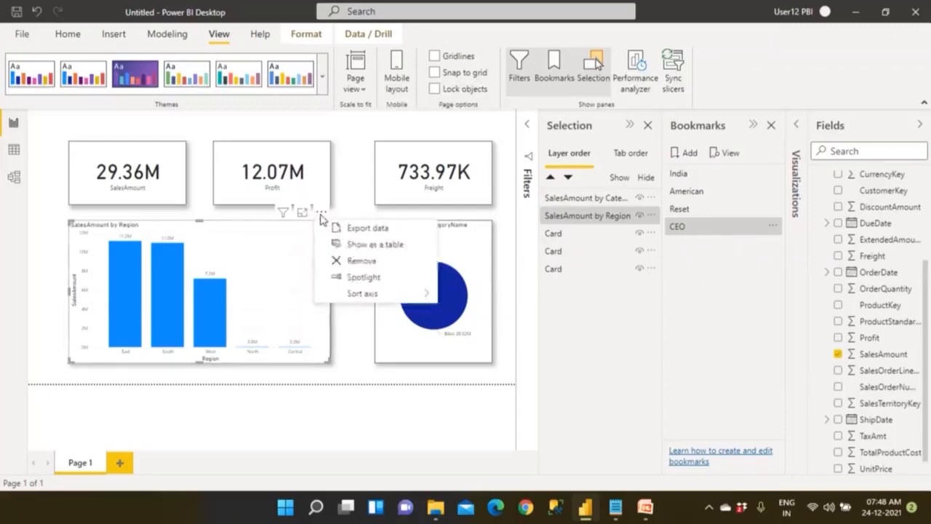
left_click(352, 279)
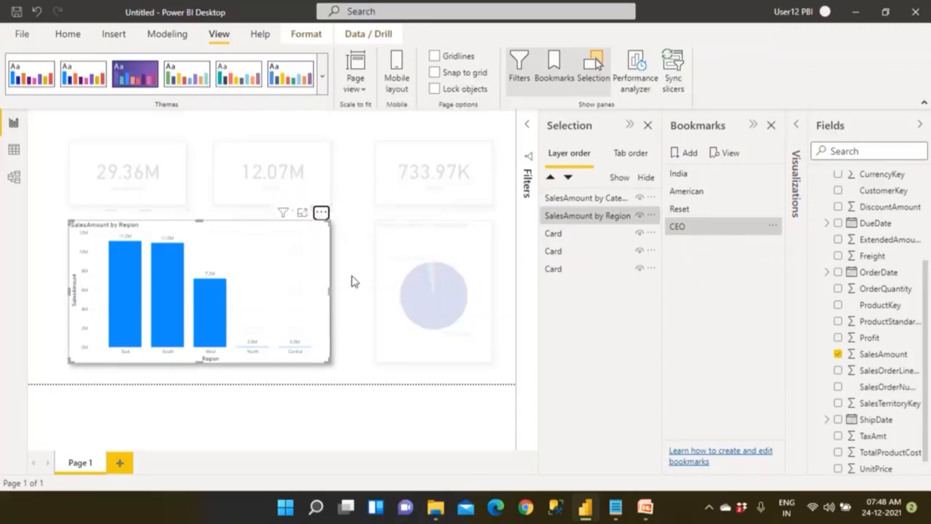
Apply the American, Reset, India and CEO bookmarks in turn to check whether the chart spotlight is kept
left_click(684, 193)
left_click(683, 209)
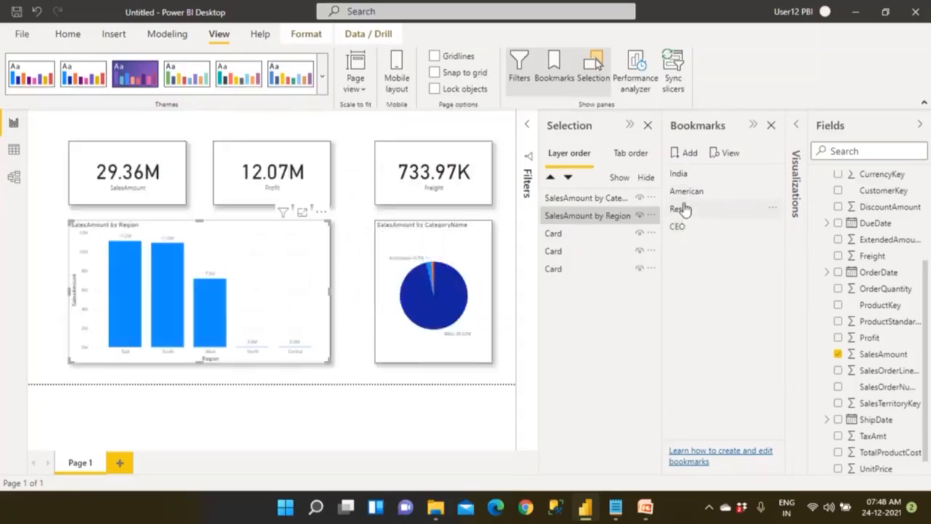
left_click(681, 175)
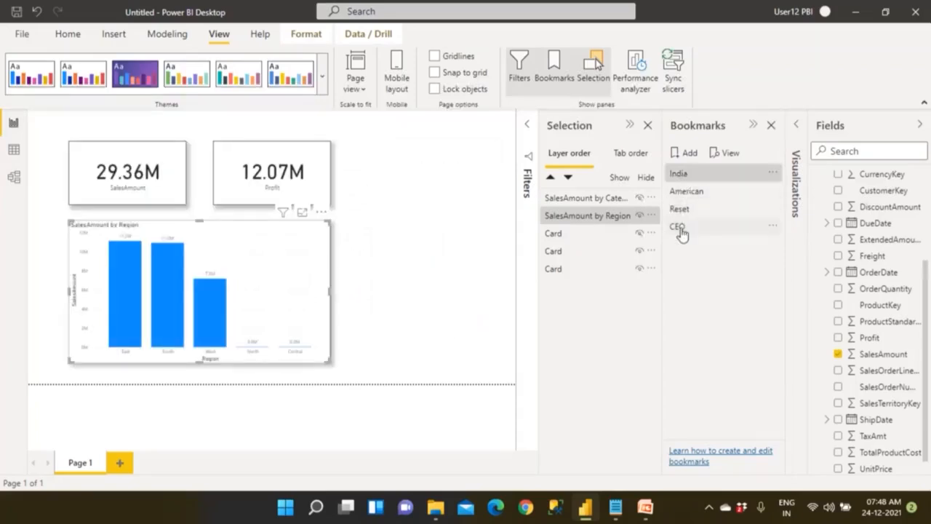
left_click(681, 229)
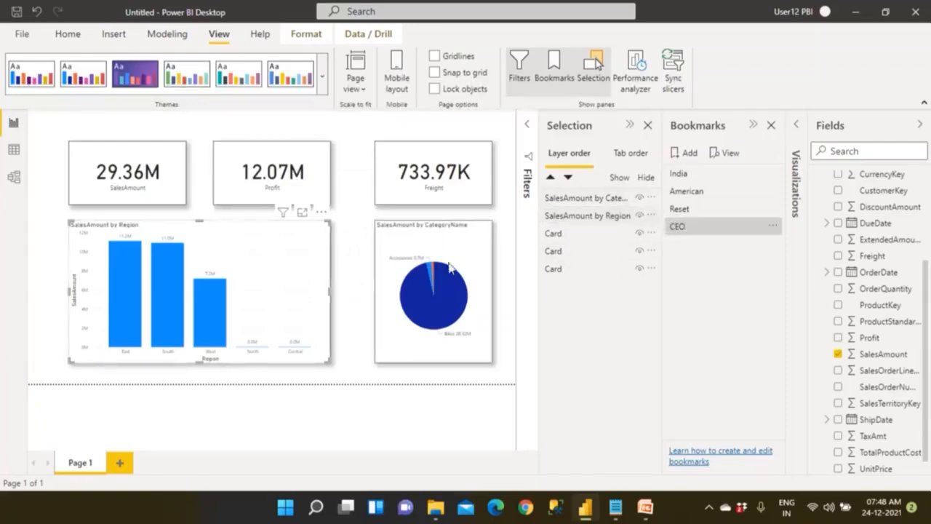
Hide the Freight card and update the CEO bookmark with that visibility
left_click(585, 199)
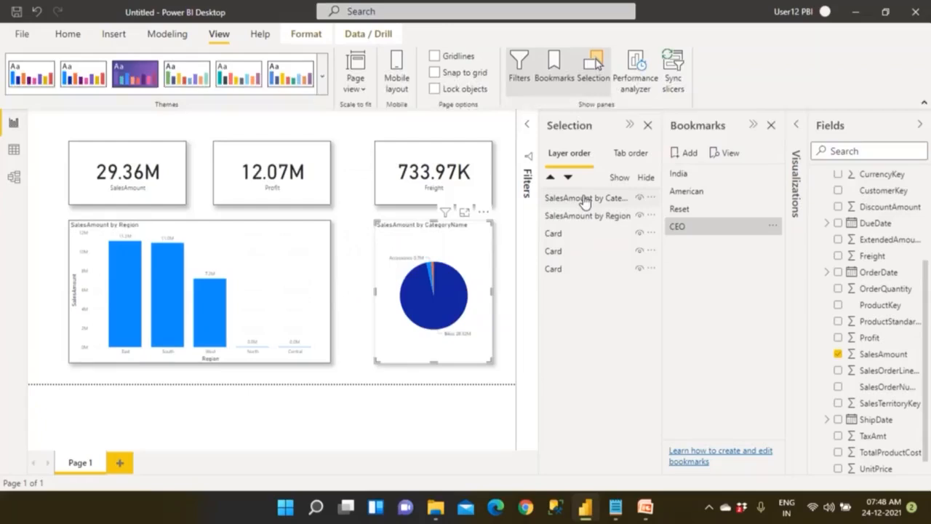
left_click(567, 233)
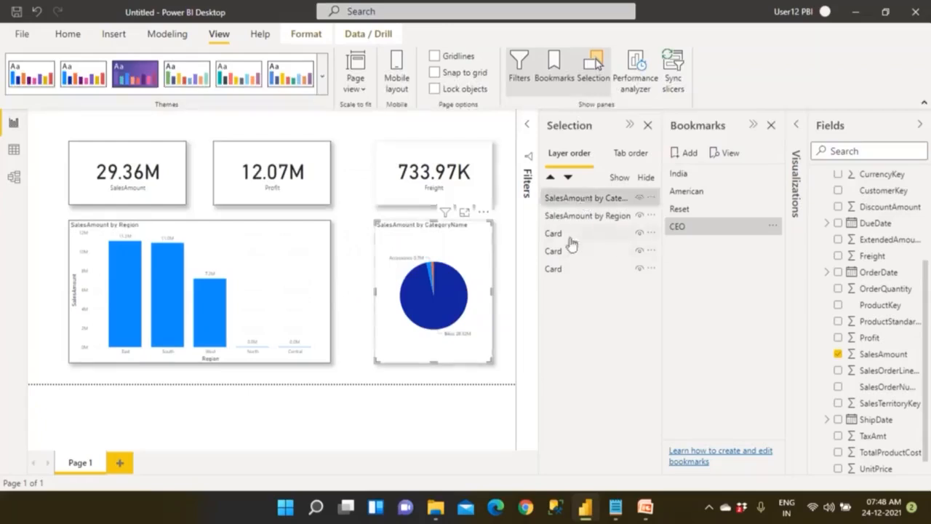
left_click(640, 234)
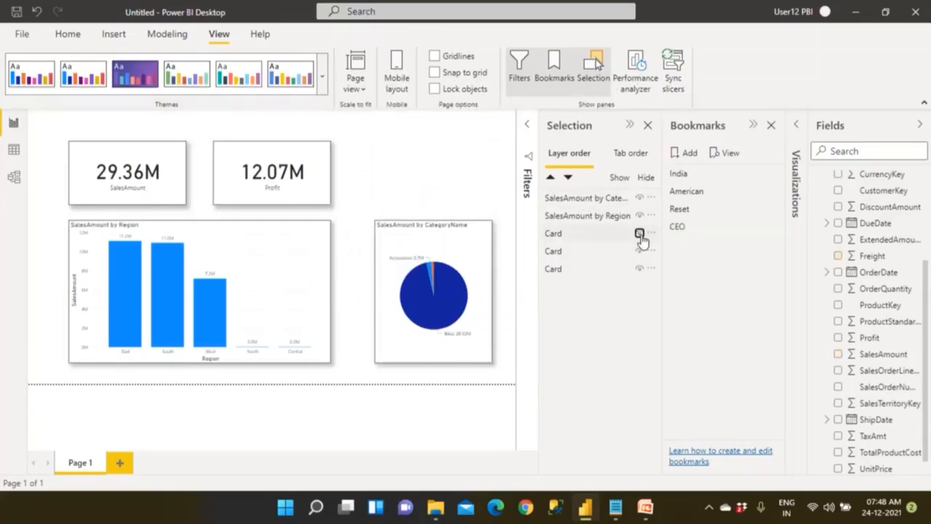
right_click(689, 229)
left_click(695, 238)
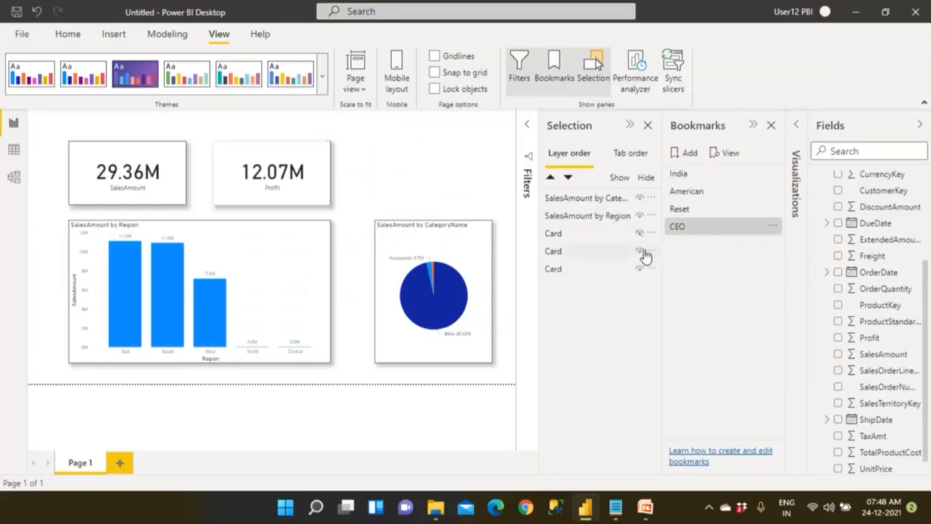
Try hiding the Profit card and reapply the CEO bookmark without saving the hidden card in it
left_click(641, 251)
left_click(685, 230)
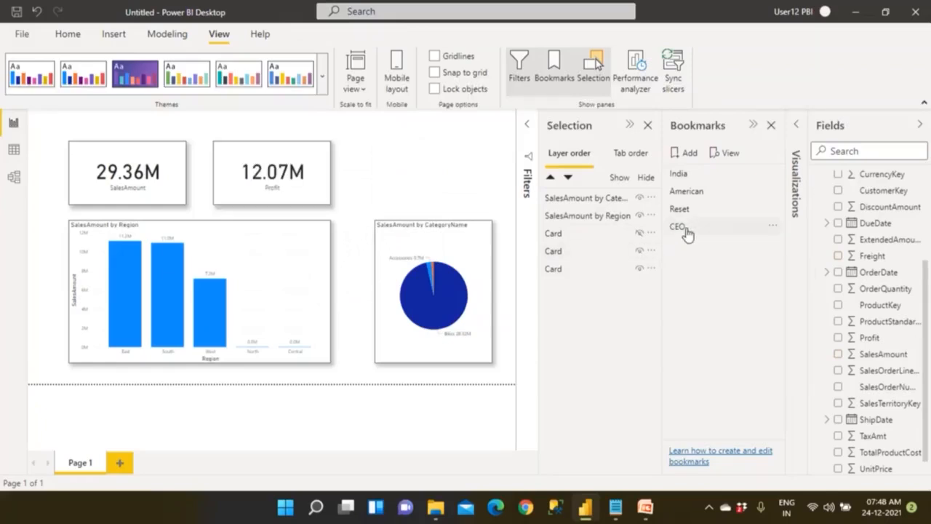
right_click(686, 230)
left_click(695, 241)
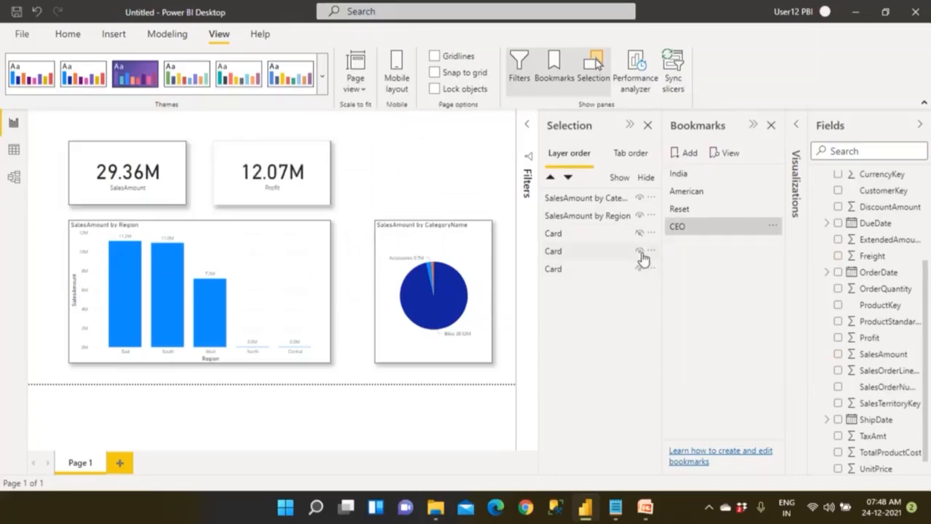
left_click(640, 251)
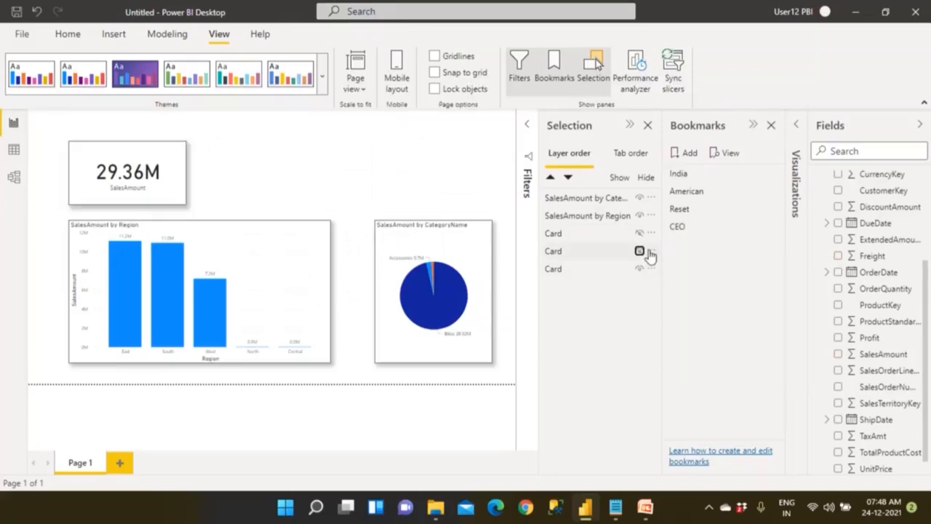
left_click(690, 230)
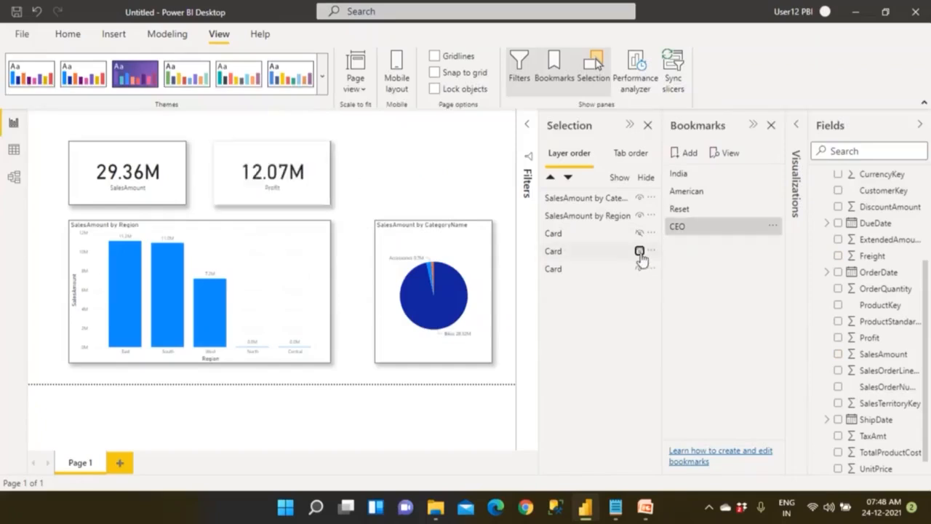
Hide the Profit card and update the CEO bookmark with it hidden
left_click(640, 251)
right_click(686, 231)
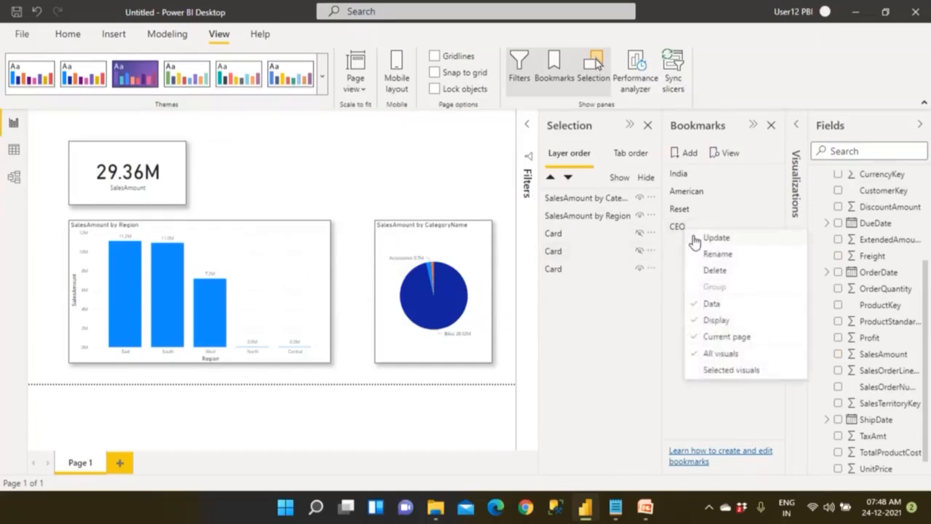
left_click(695, 238)
Hide the SalesAmount card and update the CEO bookmark so it keeps only the two charts
left_click(647, 269)
left_click(641, 271)
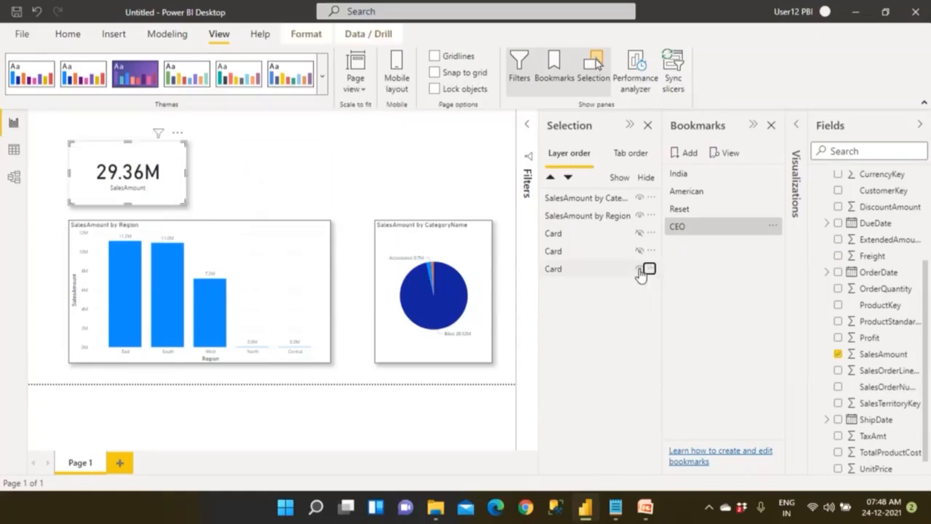
left_click(640, 269)
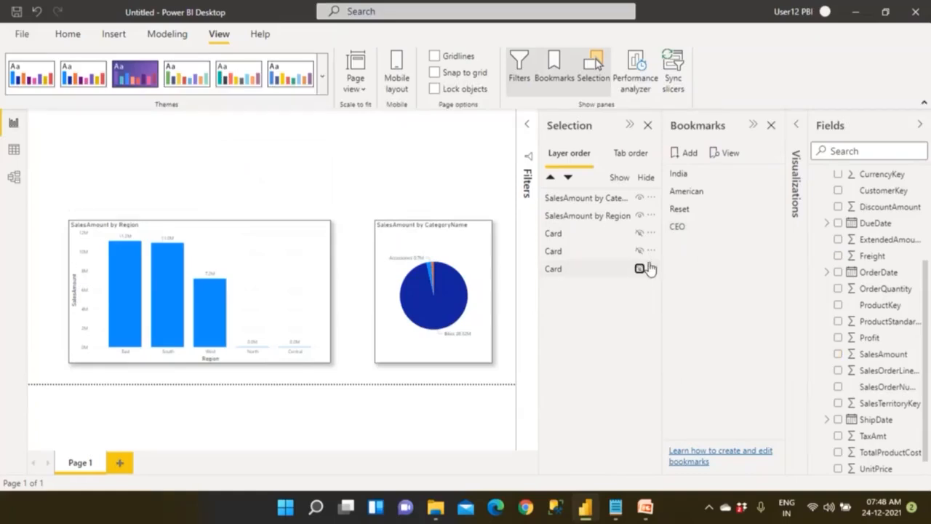
right_click(688, 231)
left_click(694, 243)
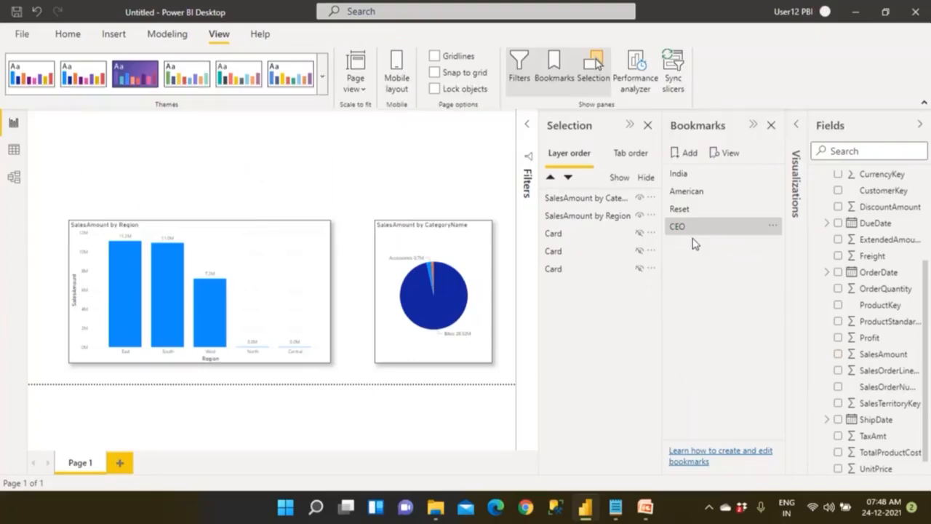
left_click(610, 216)
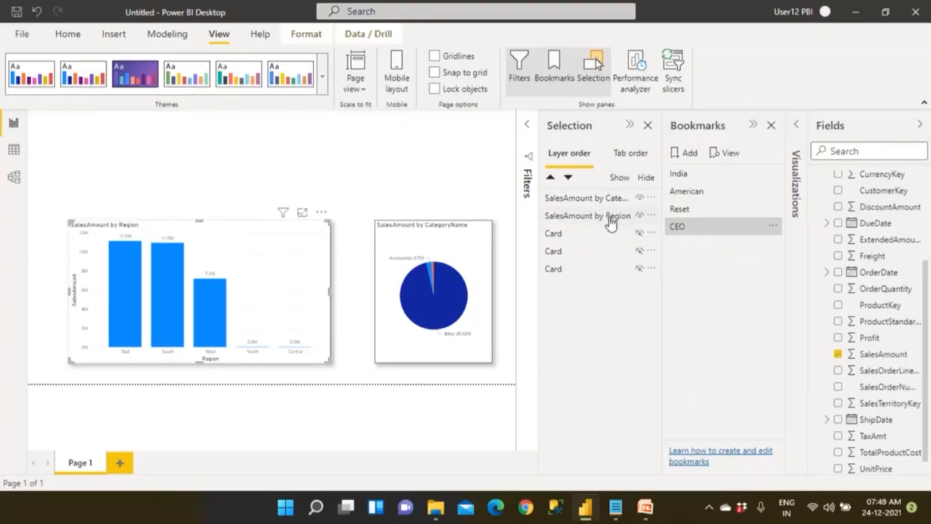
left_click(650, 216)
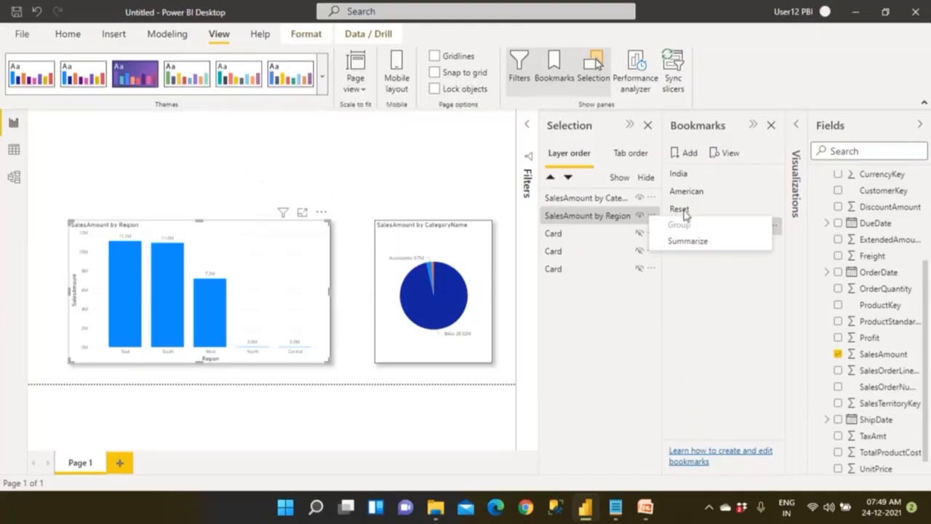
left_click(610, 218)
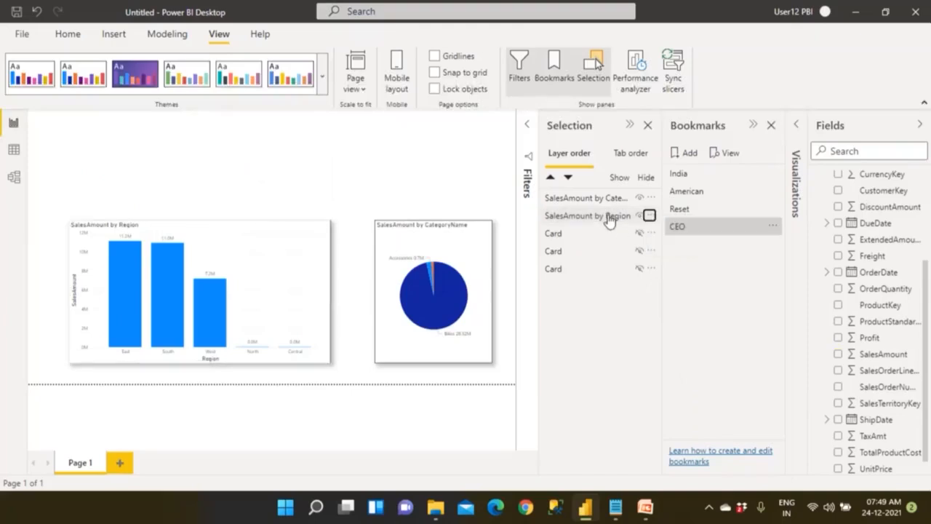
left_click(610, 217)
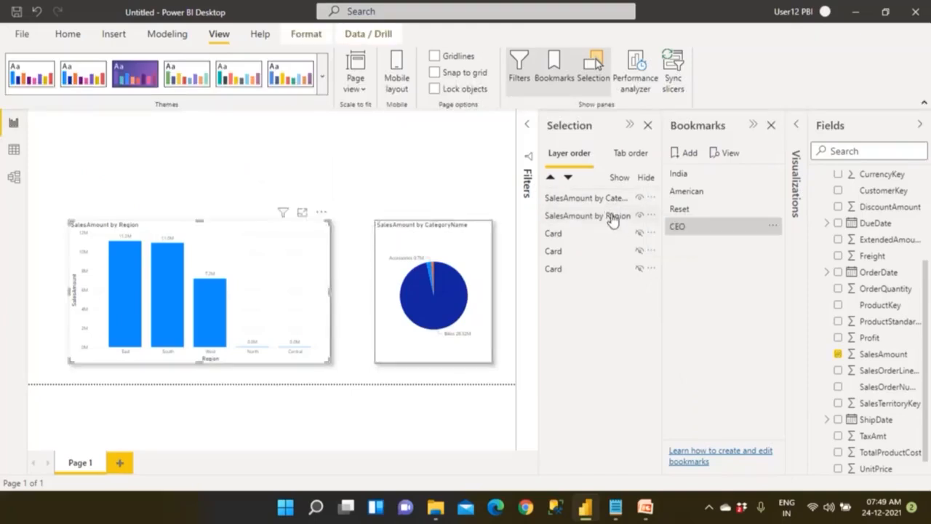
left_click(475, 263)
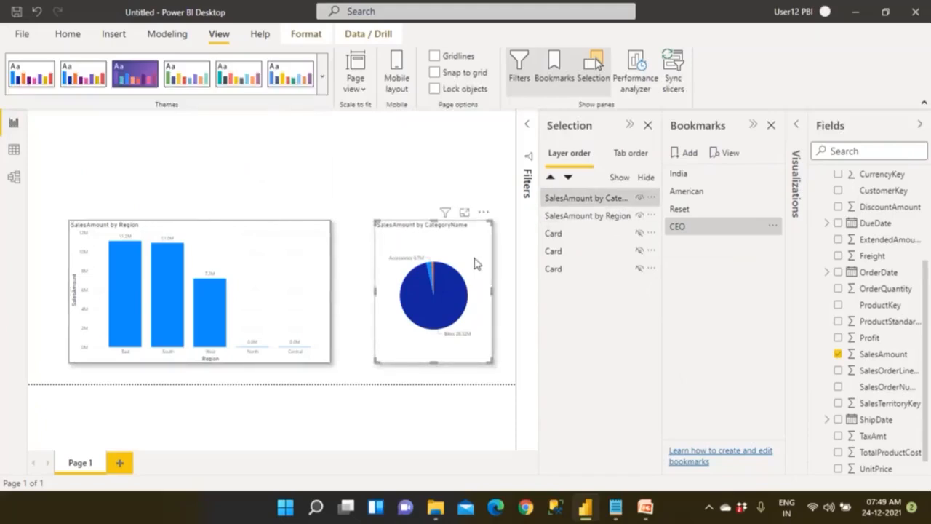
Try spotlighting the SalesAmount by Region chart and select the CEO bookmark without updating it
left_click(290, 267)
left_click(321, 212)
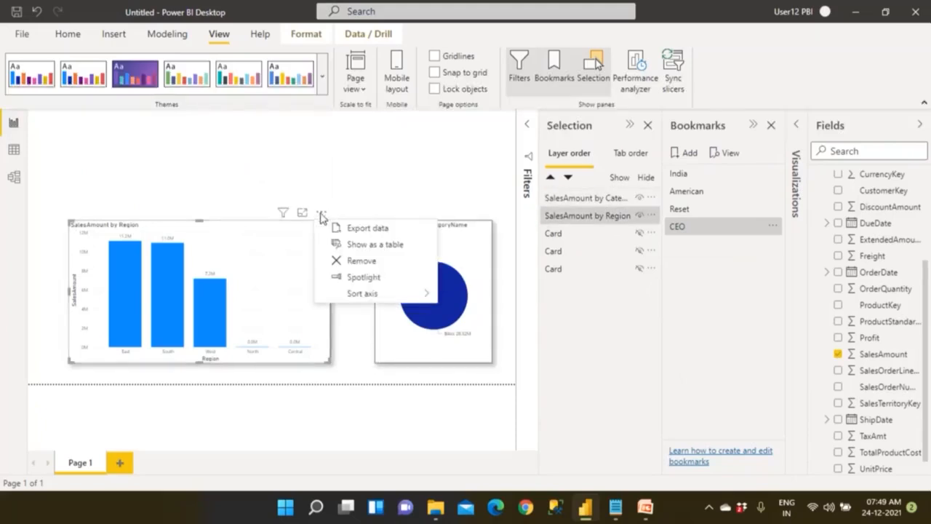
left_click(355, 278)
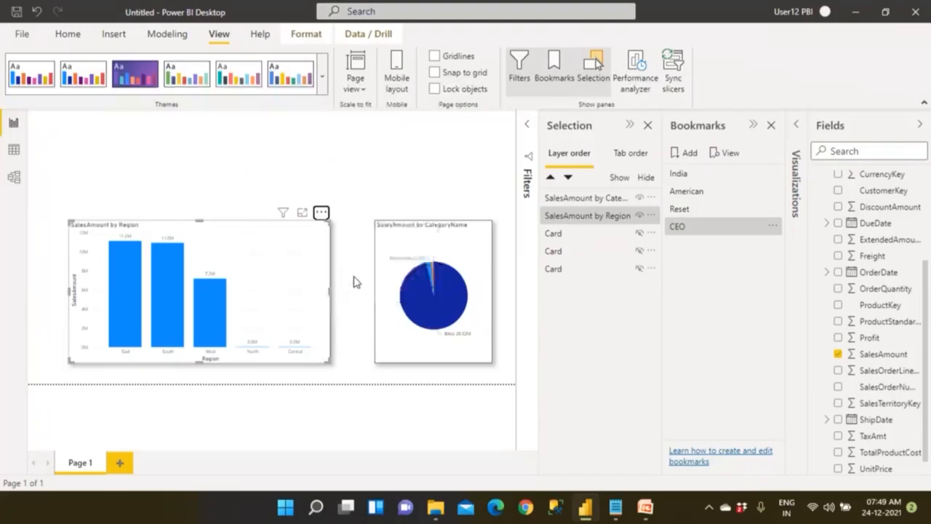
left_click(701, 230)
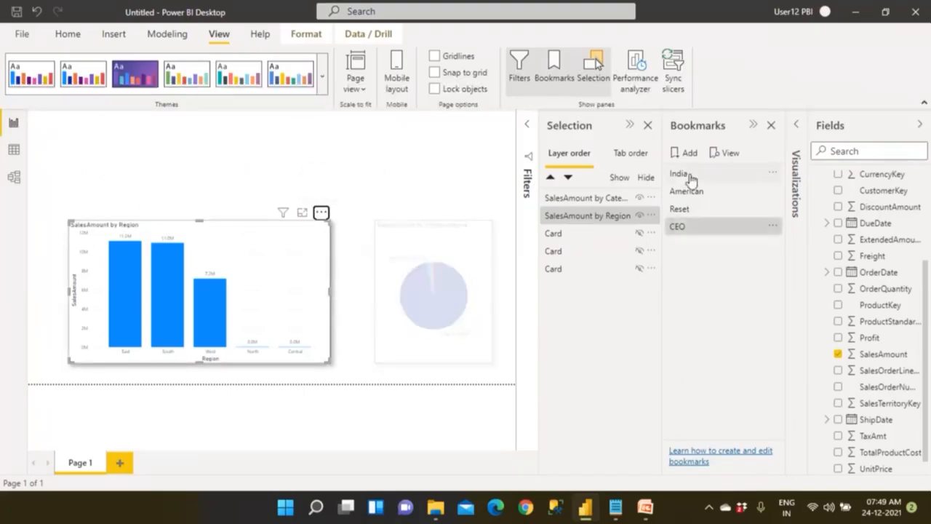
Apply the India, American, Reset and CEO bookmarks in turn to check what each one shows
left_click(690, 175)
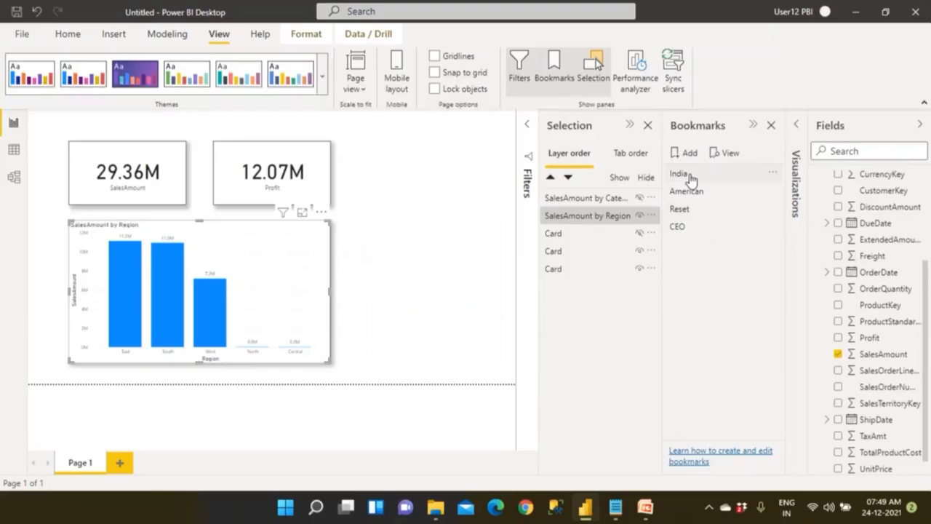
left_click(691, 191)
left_click(691, 210)
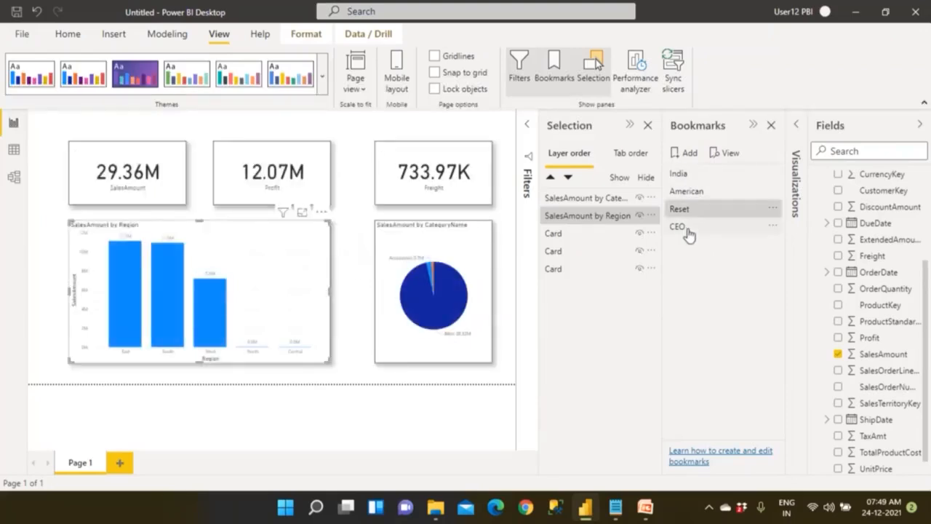
left_click(687, 230)
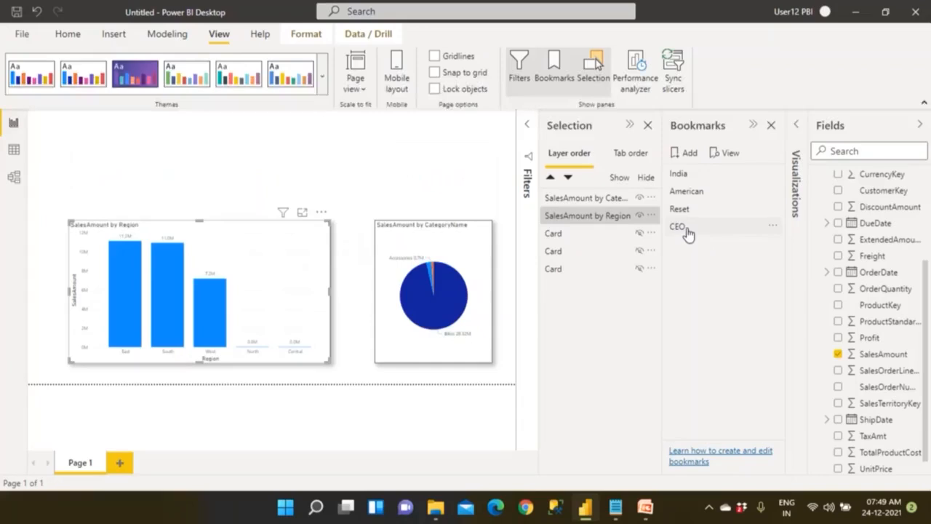
Spotlight the SalesAmount by Region chart and update the CEO bookmark with the spotlight on
right_click(687, 233)
left_click(688, 239)
left_click(321, 212)
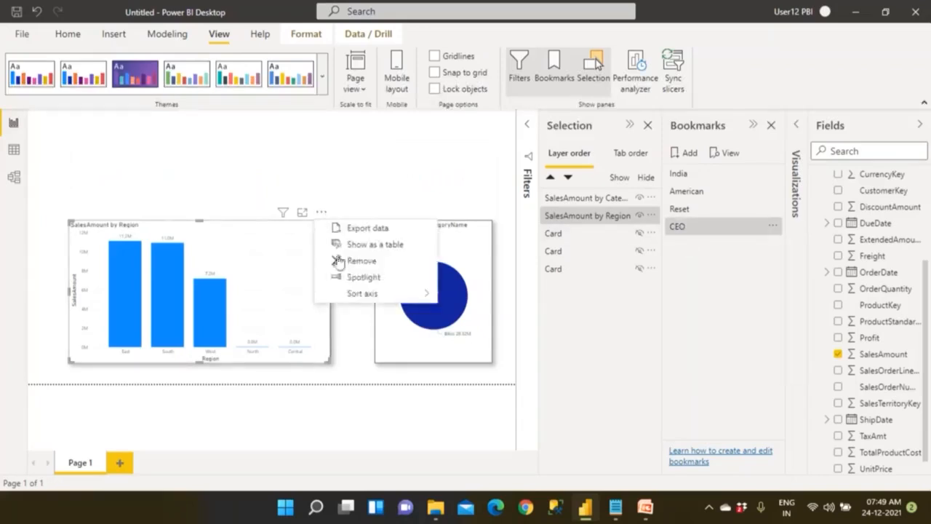
left_click(358, 277)
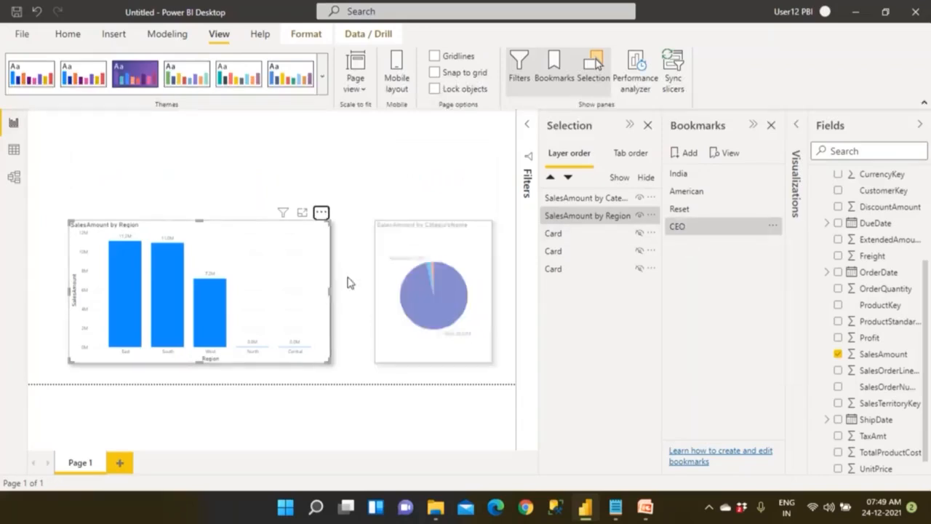
right_click(680, 231)
left_click(688, 235)
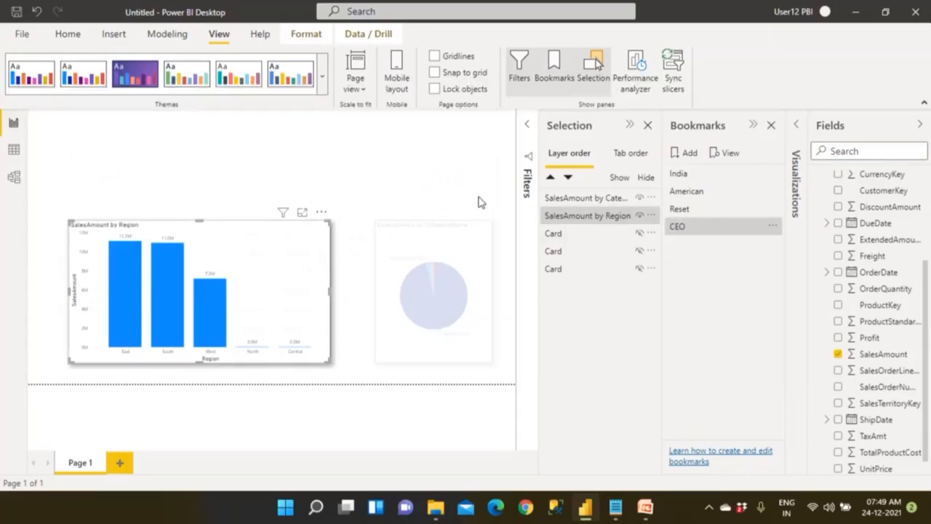
Apply the India, American, Reset and CEO bookmarks in turn to verify the spotlight saved in CEO
left_click(684, 175)
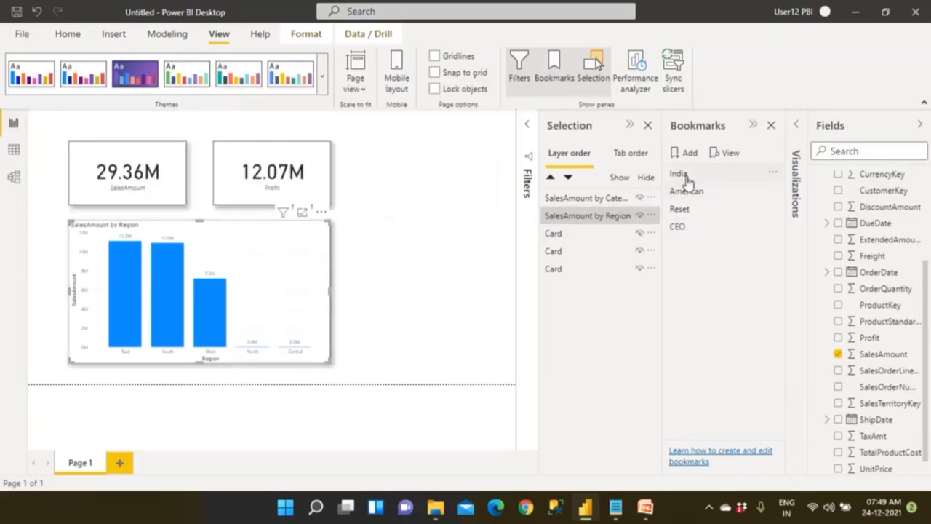
left_click(686, 193)
left_click(680, 210)
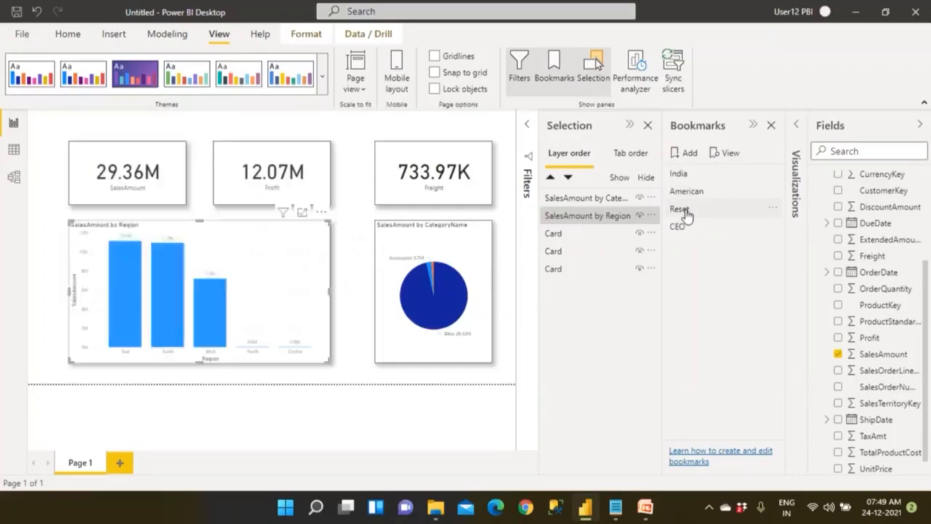
left_click(684, 227)
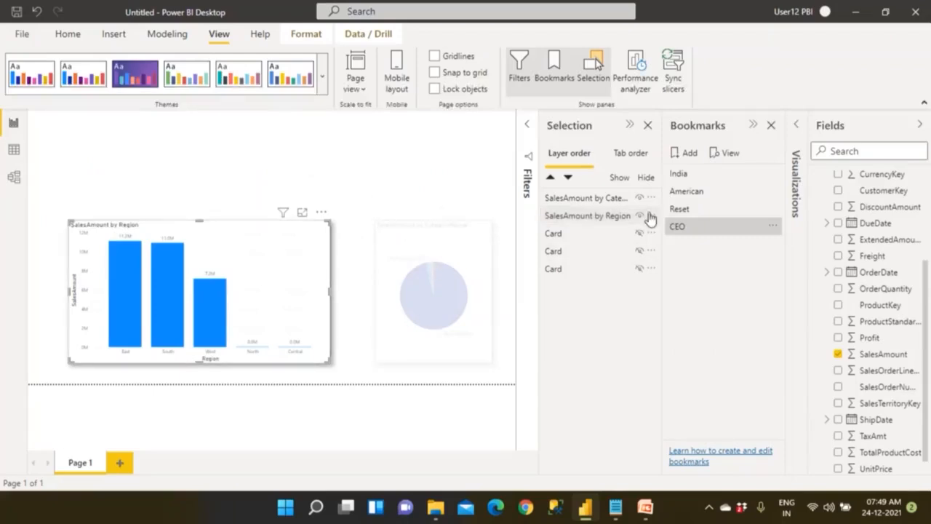
Apply the American and CEO bookmarks, and inspect the SalesAmount by Region chart's Spotlight setting and the CEO bookmark's options
left_click(687, 194)
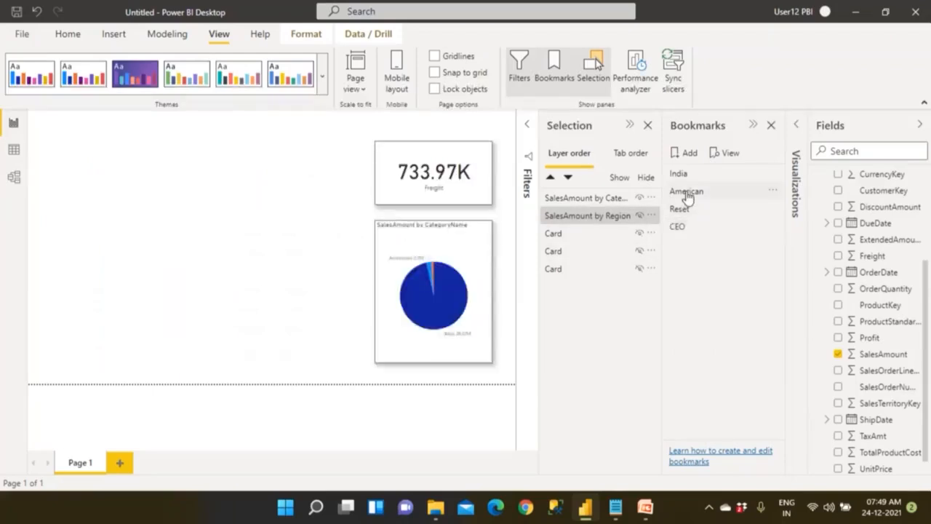
left_click(682, 228)
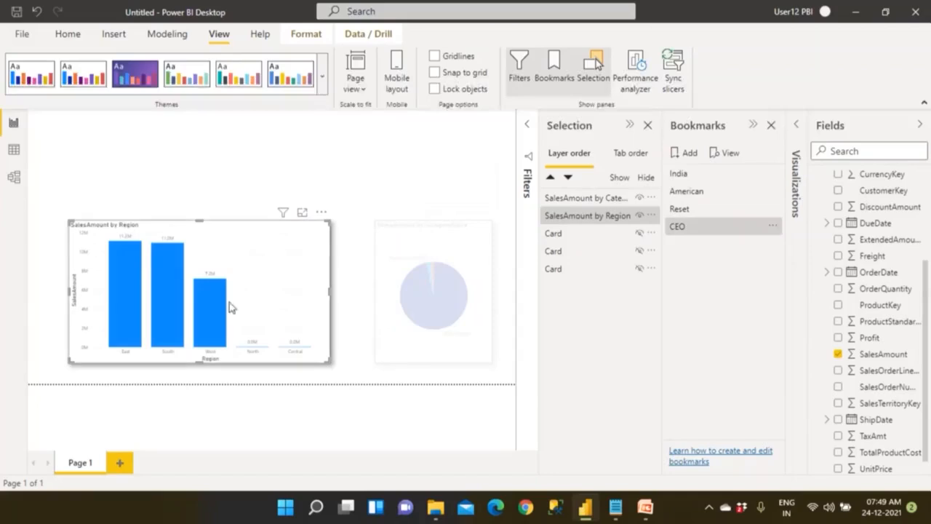
left_click(321, 214)
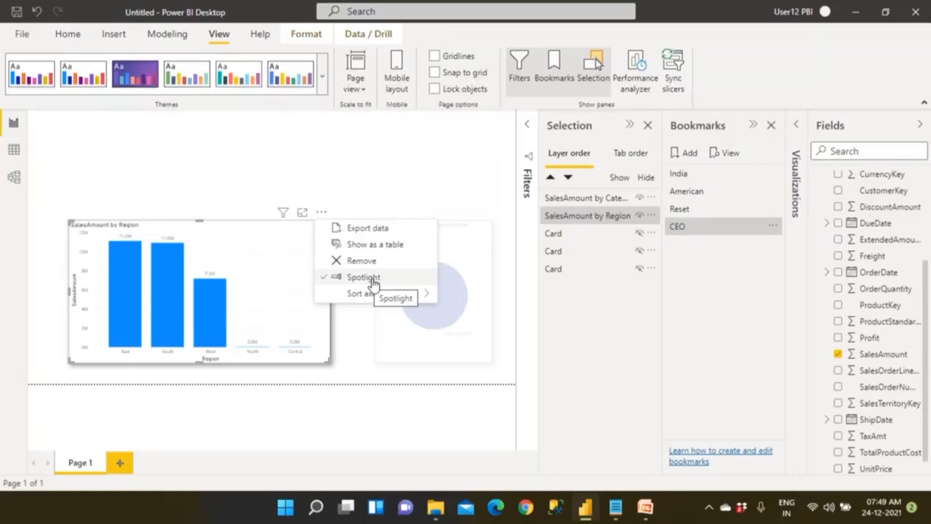
right_click(679, 231)
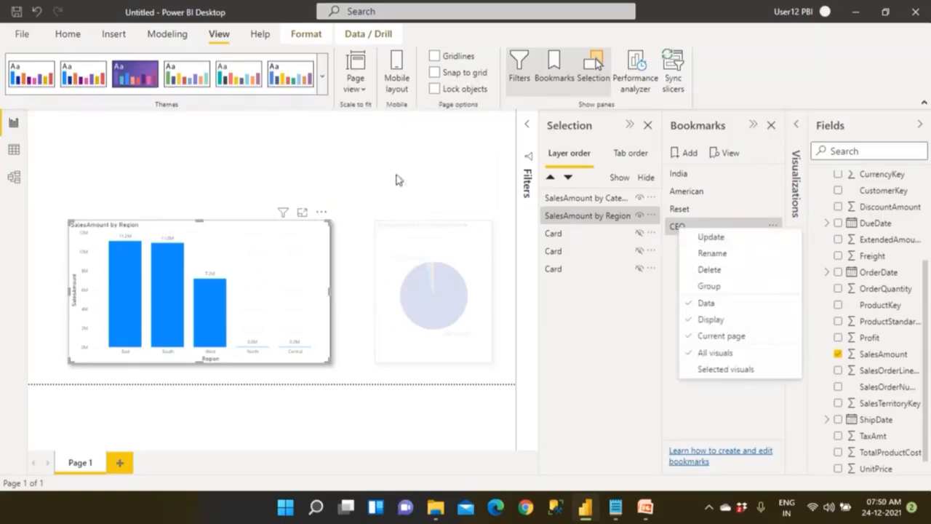
Switch repeatedly among the India, American, Reset and CEO bookmarks to compare the visuals each one shows
left_click(688, 176)
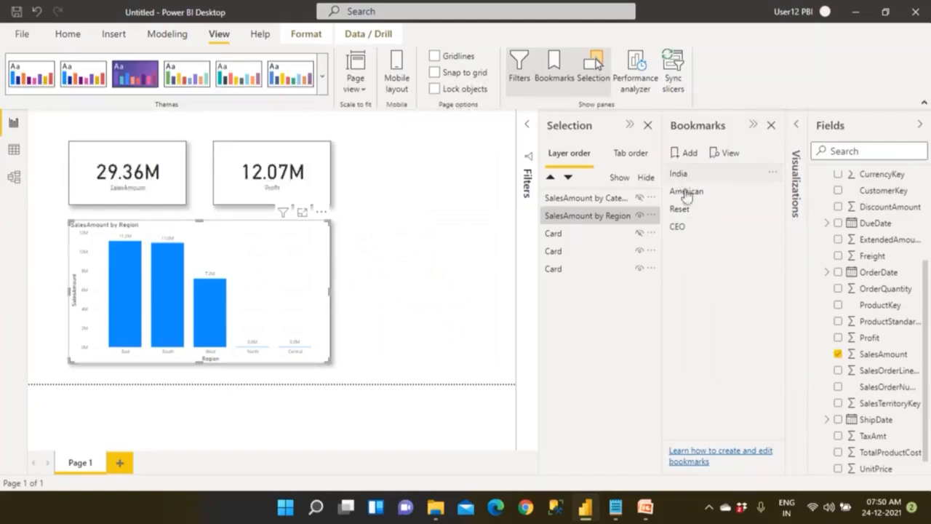
left_click(685, 194)
left_click(681, 209)
left_click(679, 226)
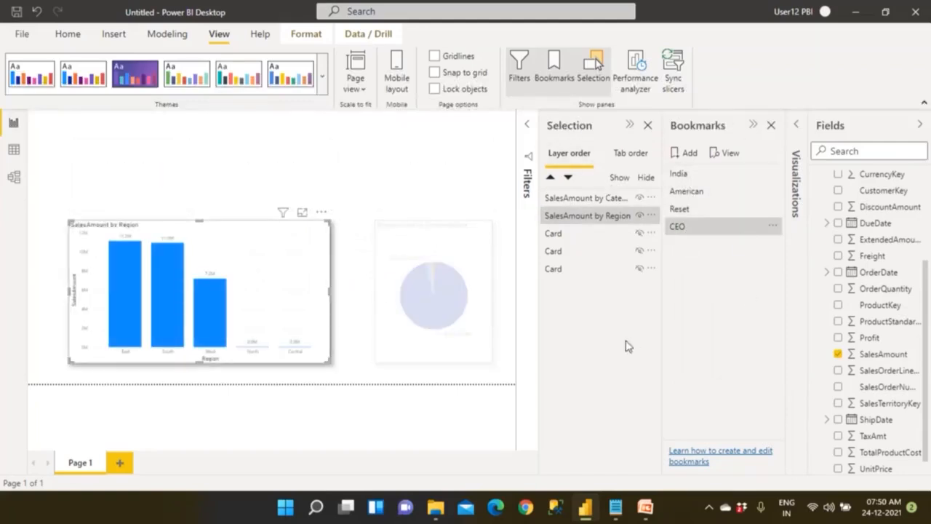
left_click(700, 191)
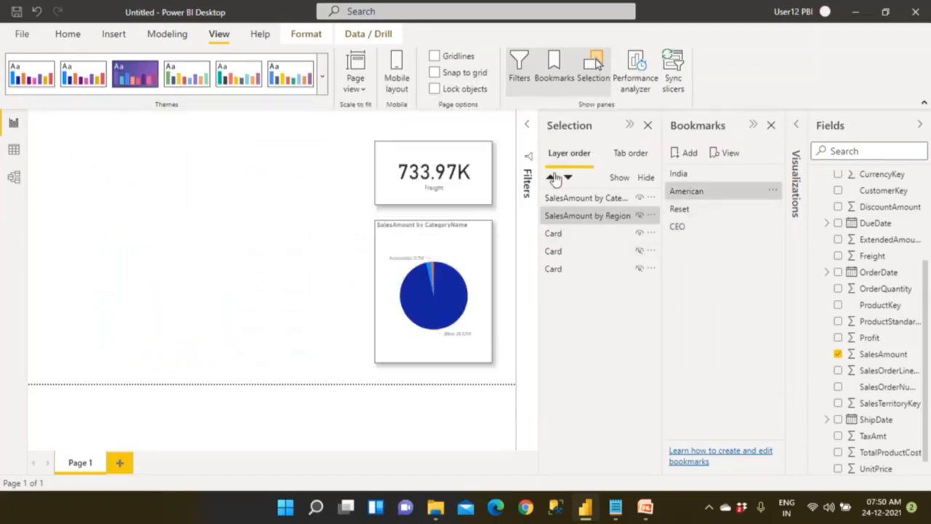
left_click(684, 175)
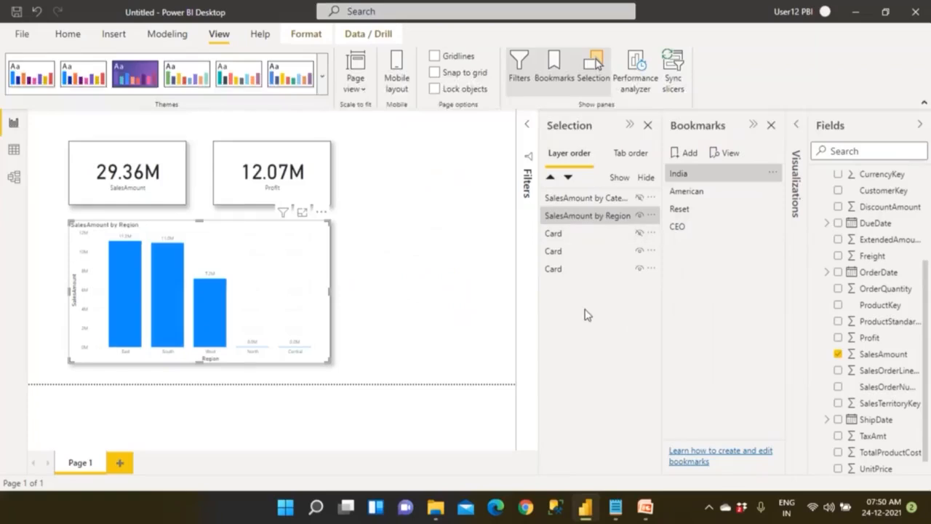
left_click(684, 232)
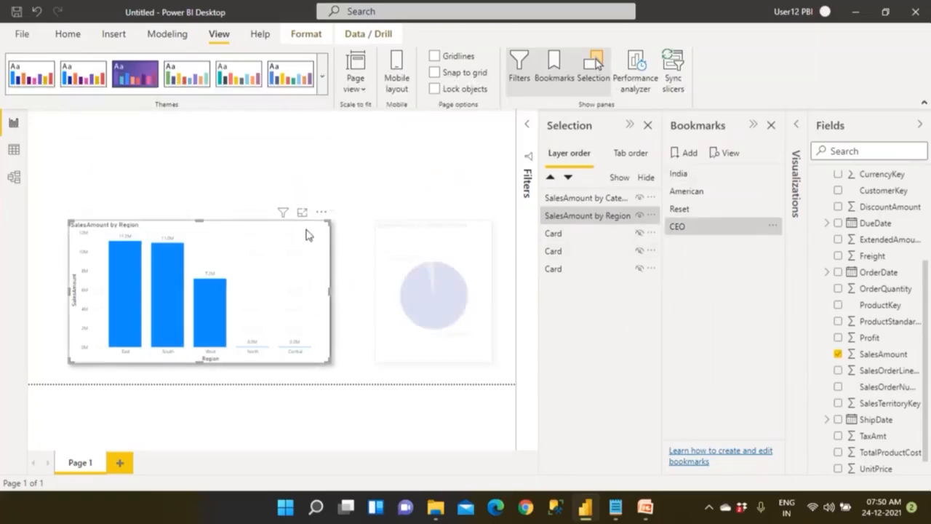
Apply the Reset bookmark to show all visuals and close the Selection and Bookmarks panes
left_click(678, 211)
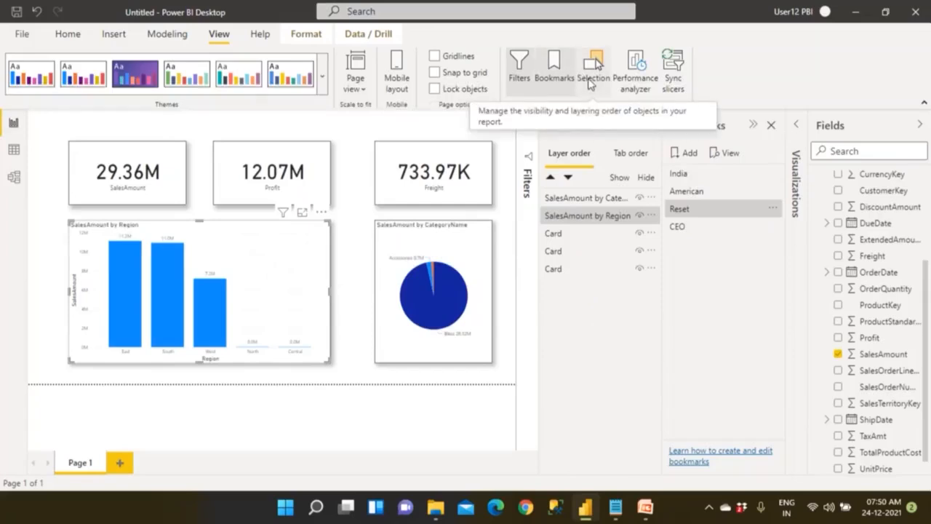
left_click(69, 37)
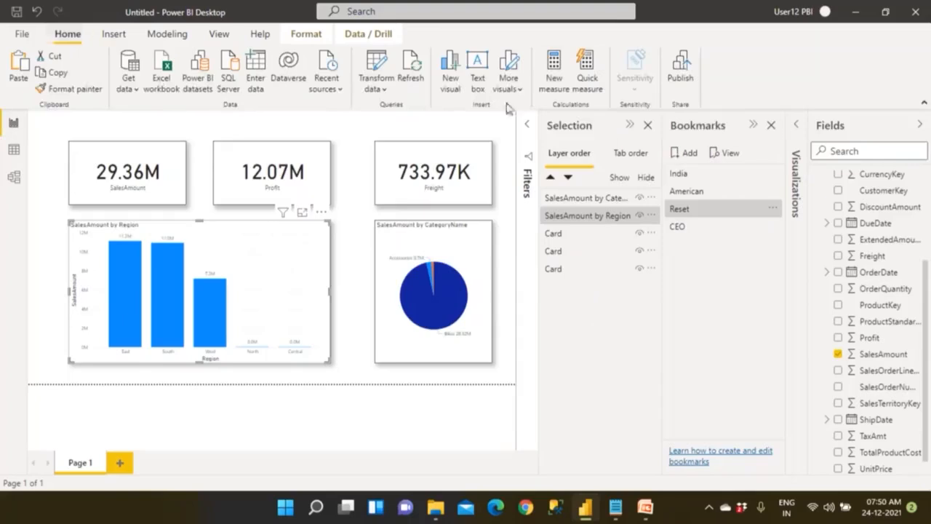
left_click(648, 125)
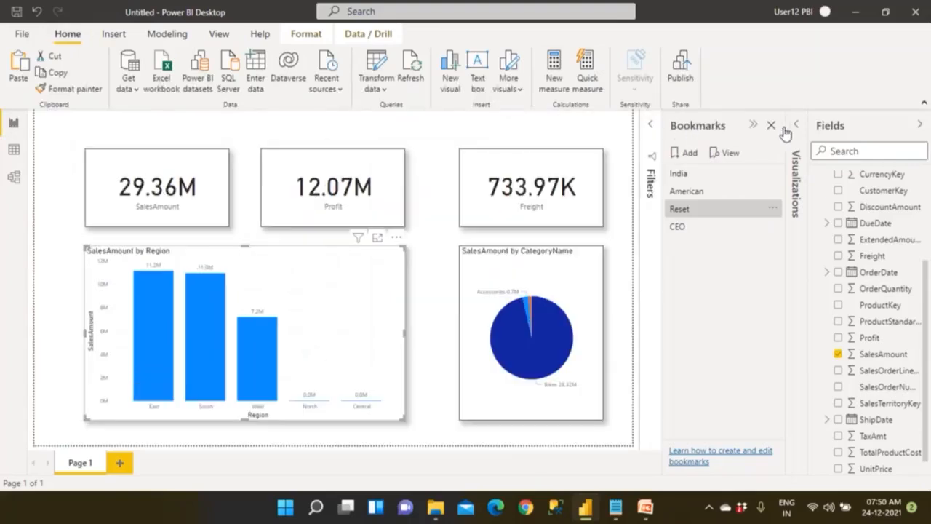
left_click(771, 125)
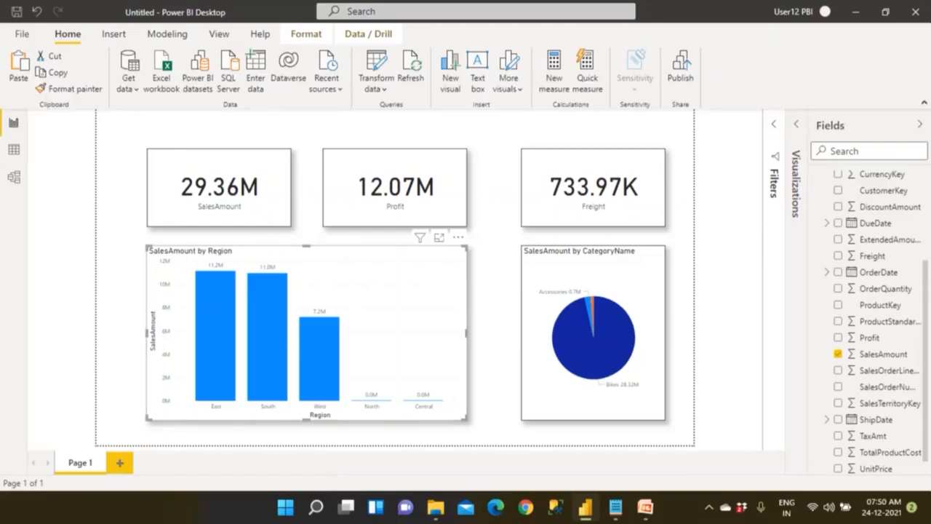
mouse_move(651, 515)
left_click(673, 463)
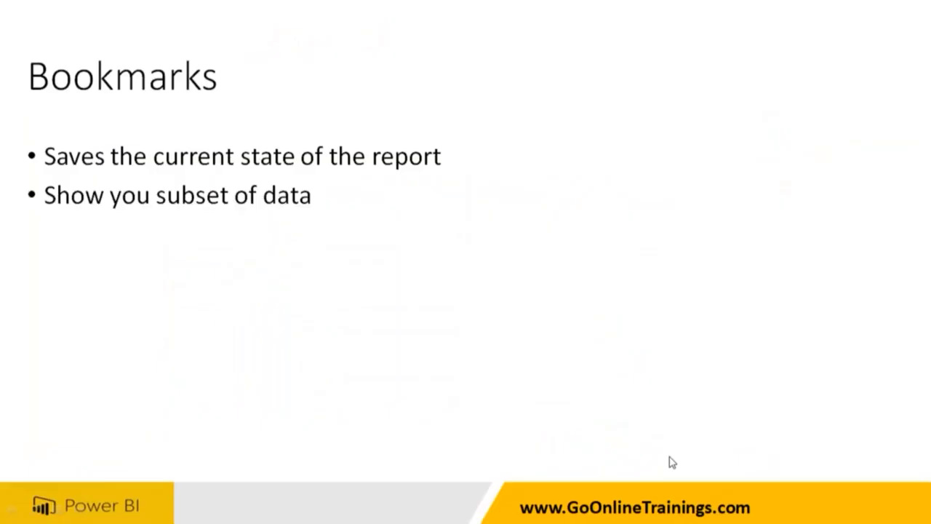
left_click(672, 463)
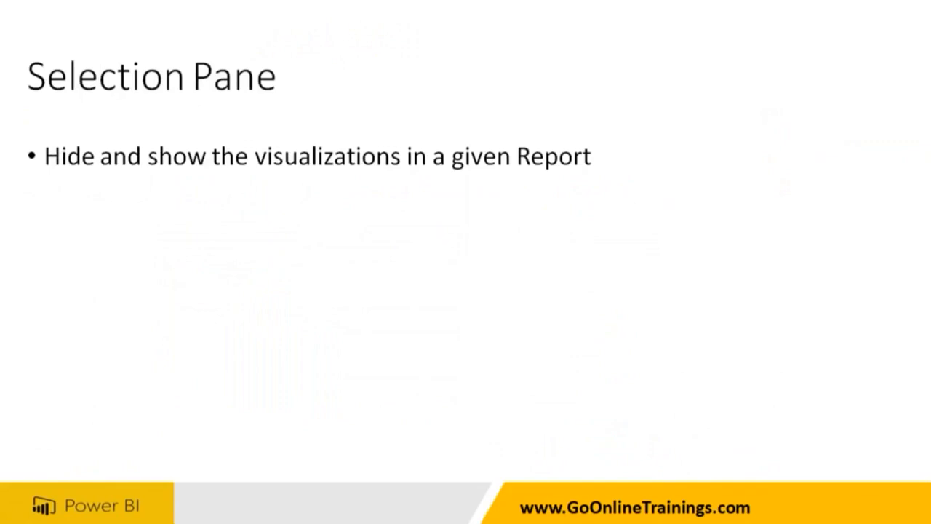
key("Right")
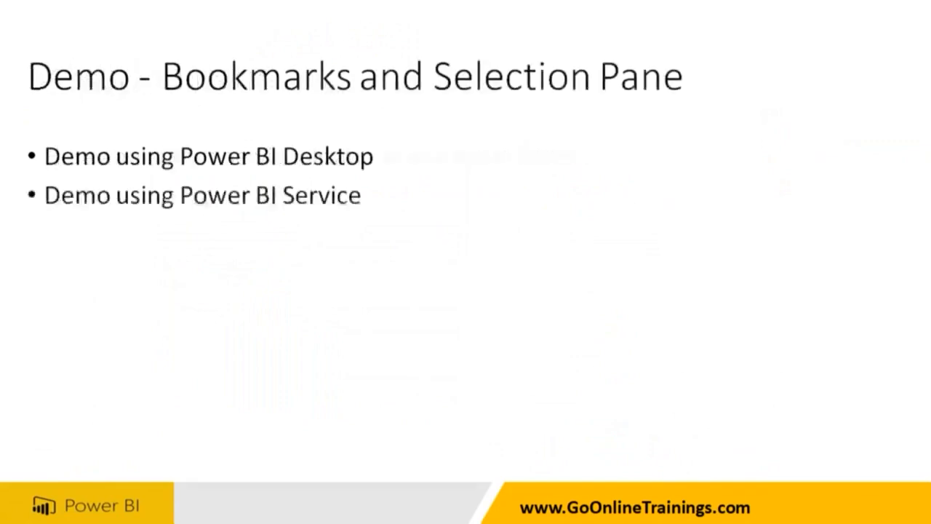
key("Right")
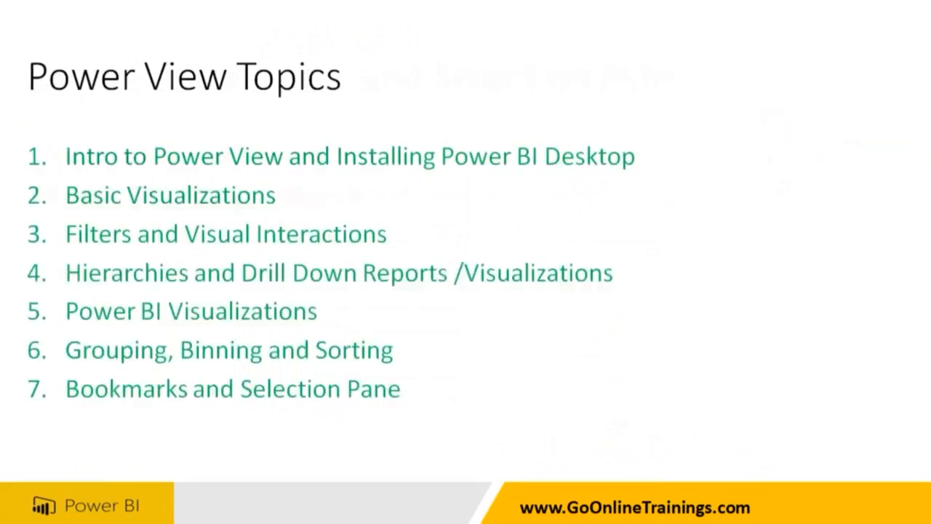
key("Right")
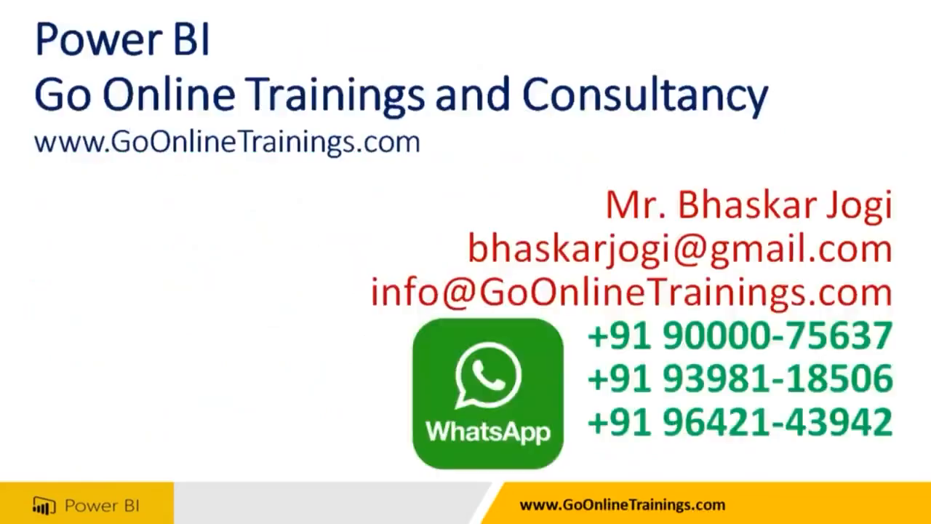